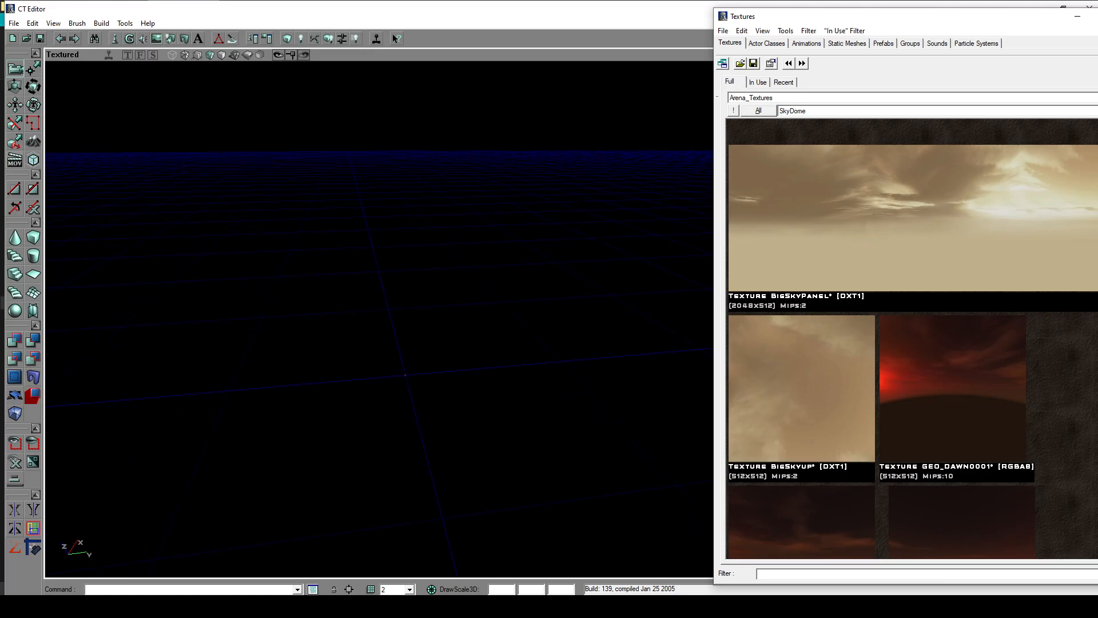
Step: Build a 512 × 512 × 512 cube brush and subtract it from the world using the GEO_mid0005 texture
drag(968, 12, 918, 15)
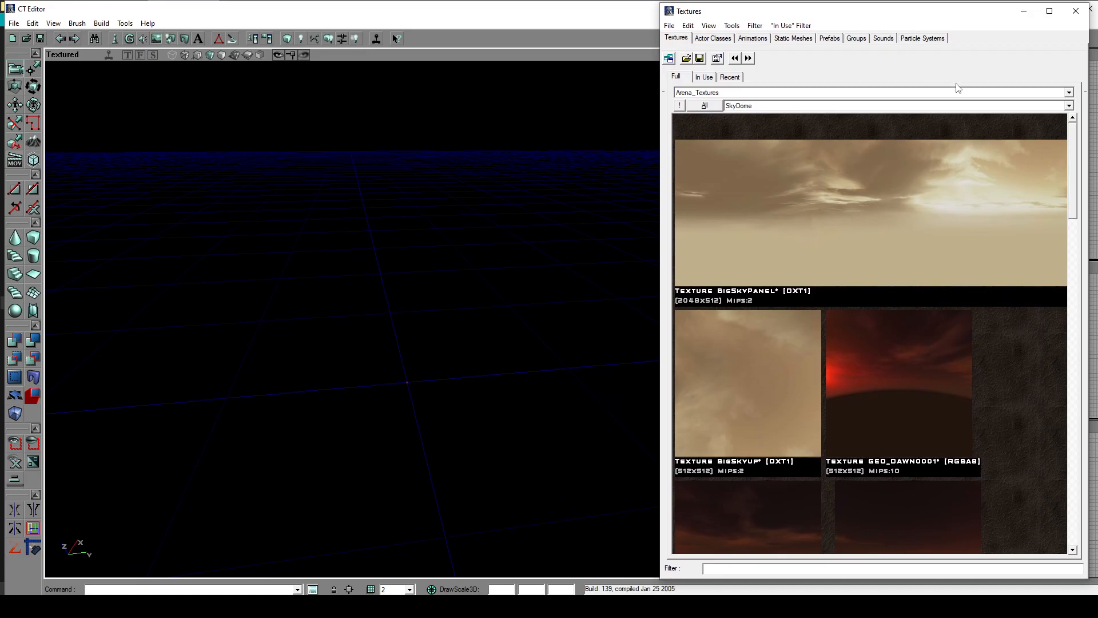
drag(1075, 146, 1076, 409)
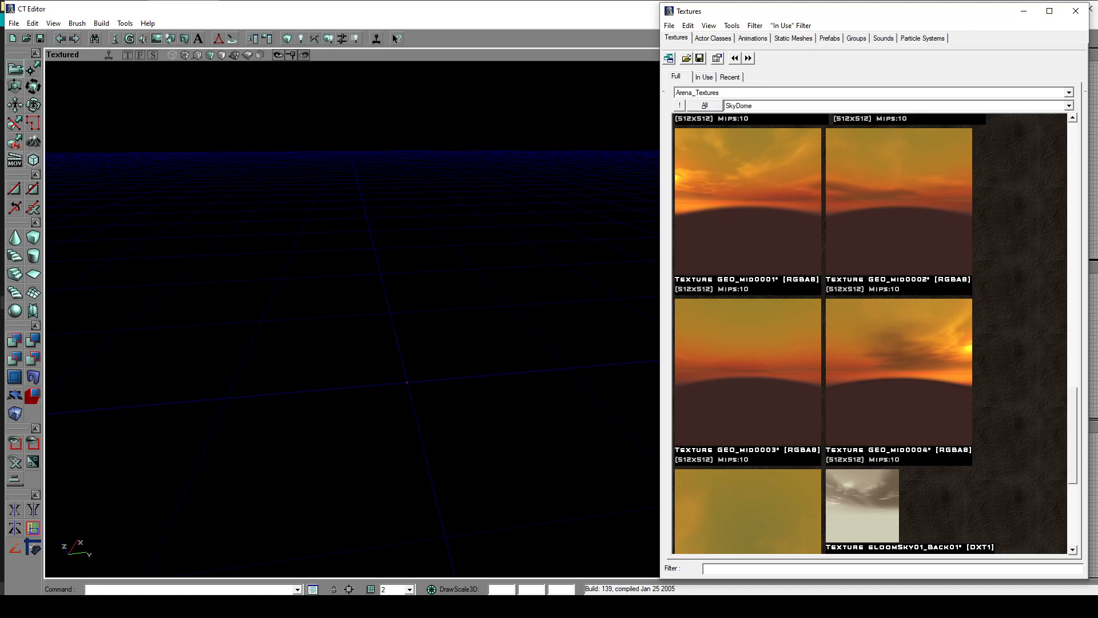
right_click(33, 237)
click(149, 268)
text(512)
click(141, 279)
text(512)
click(139, 287)
click(200, 262)
click(200, 275)
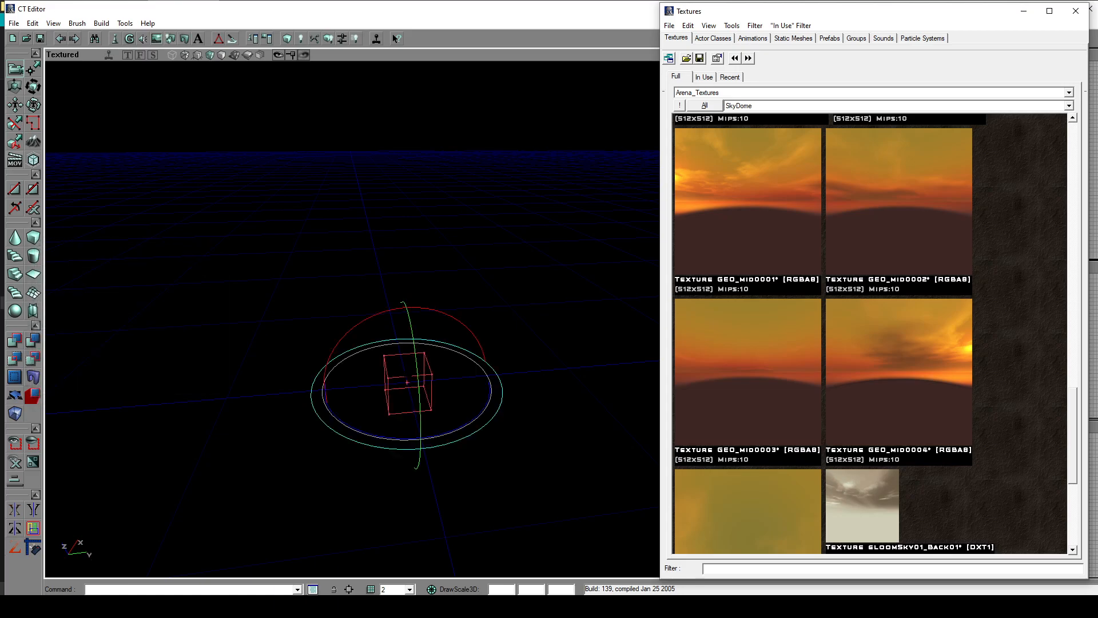
click(772, 484)
click(35, 342)
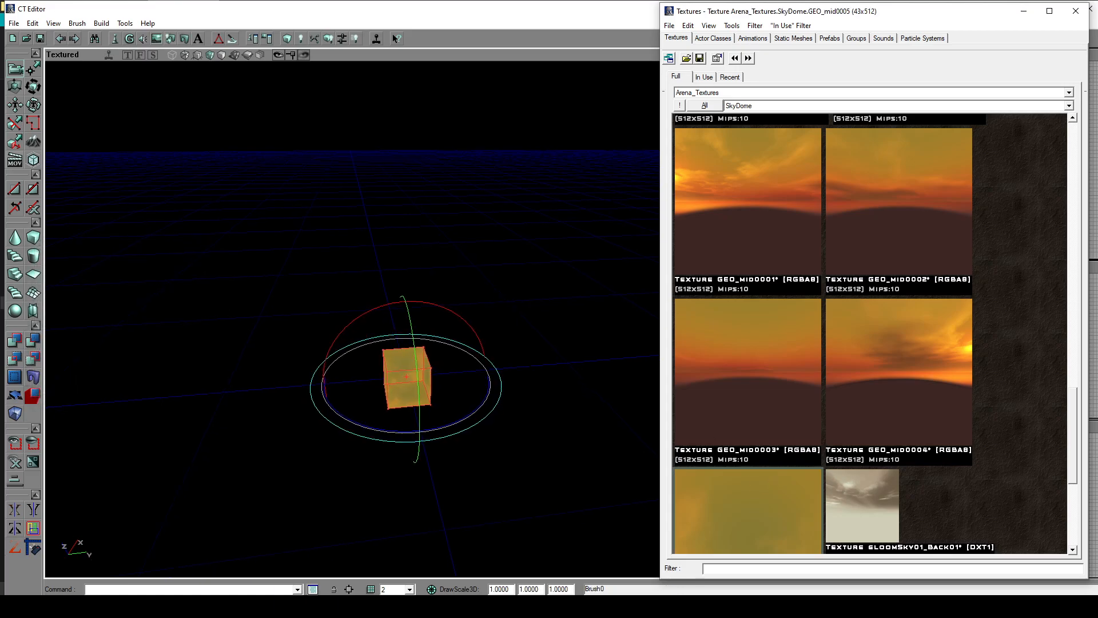
Step: Texture one inner wall of the box with GEO_mid0001 and the adjoining wall across the sun with GEO_mid0004
drag(352, 344, 332, 240)
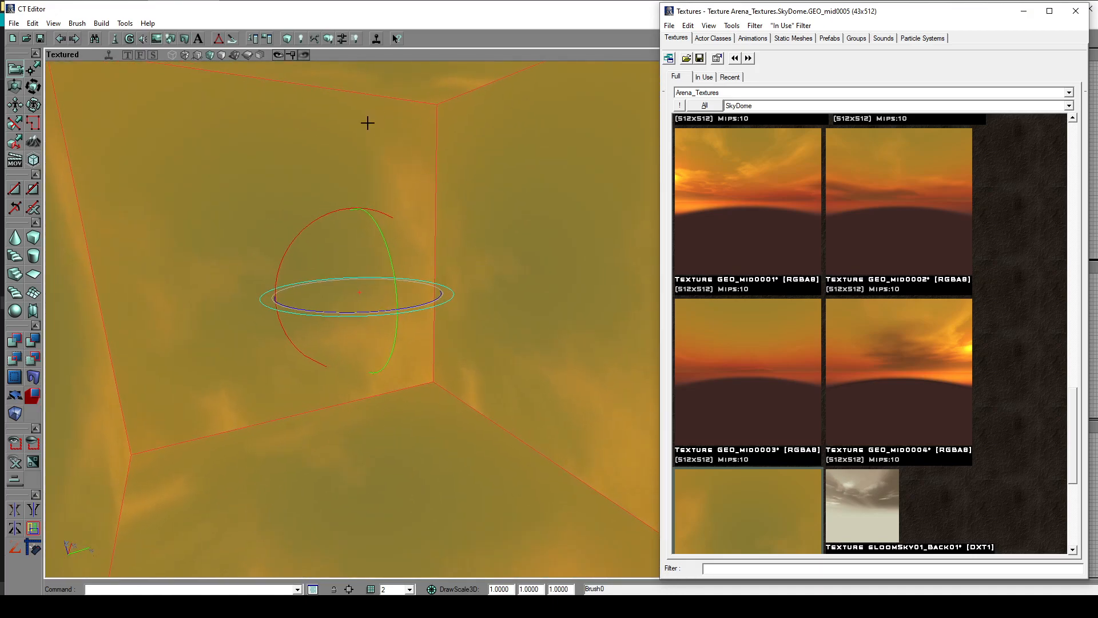
click(362, 135)
click(797, 211)
click(534, 258)
click(764, 371)
click(900, 383)
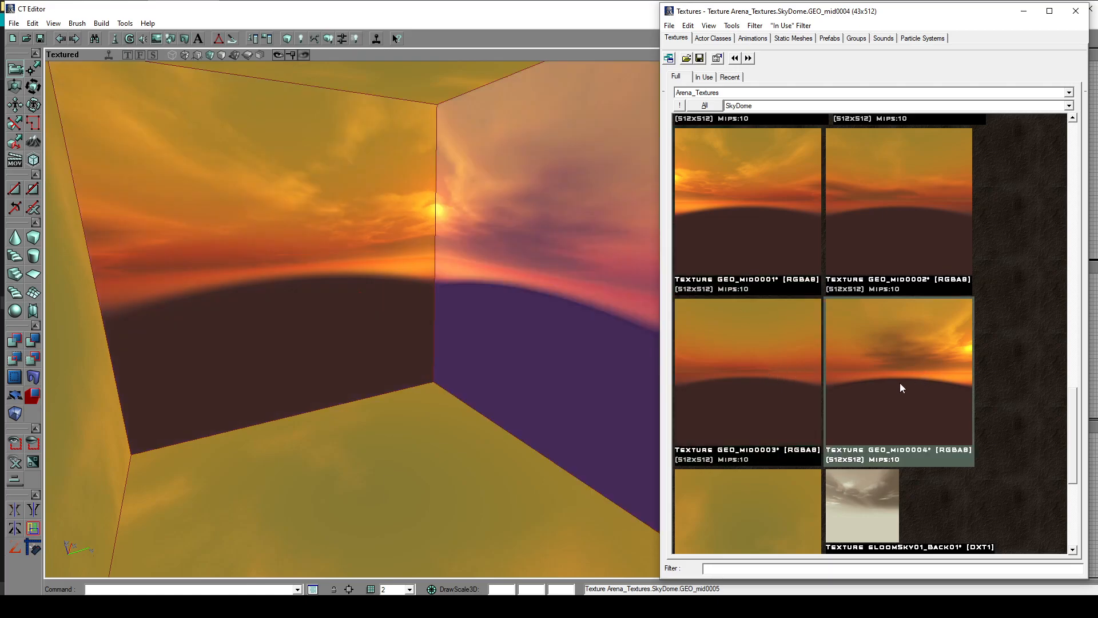
Step: Texture the two remaining inner walls of the box with GEO_mid0003 and GEO_mid0002 to complete the horizon
drag(482, 300, 447, 252)
click(451, 249)
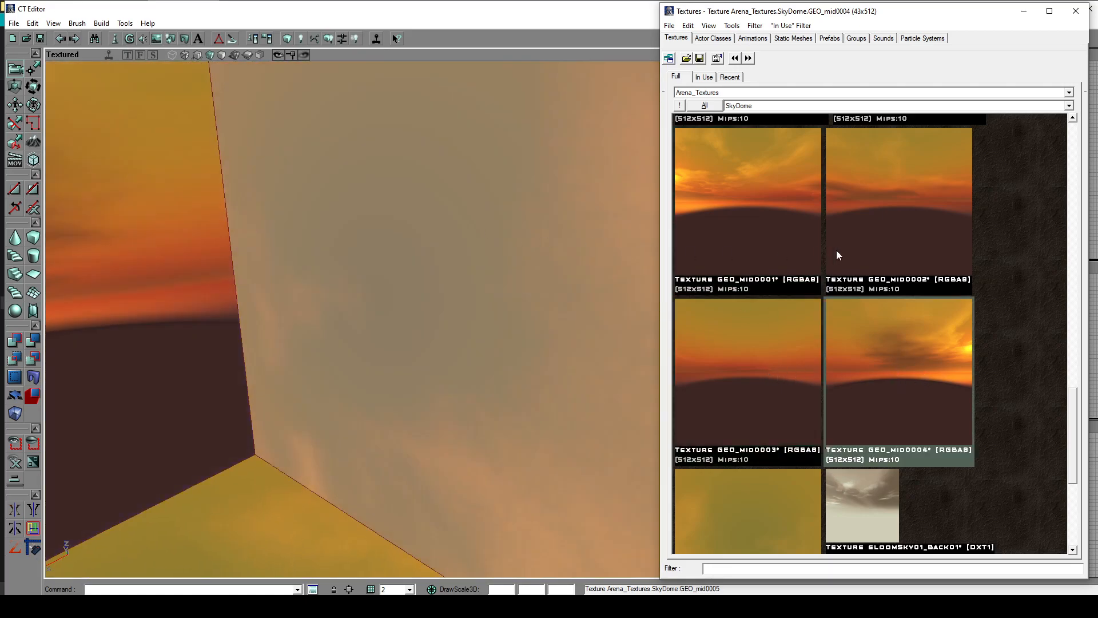
click(894, 237)
click(759, 368)
drag(394, 300, 512, 299)
click(395, 299)
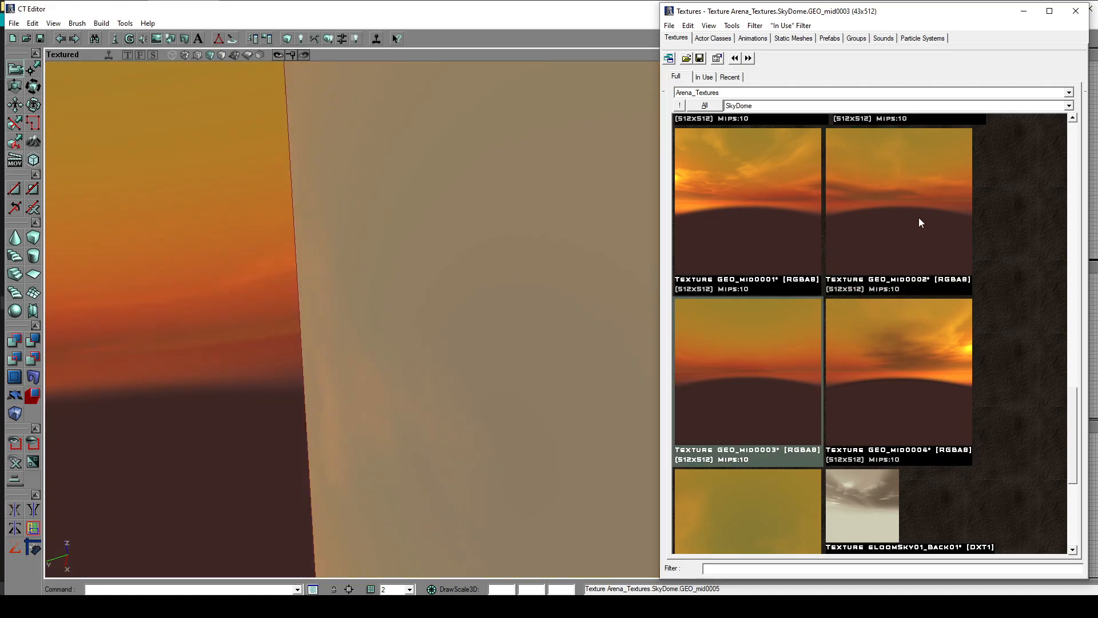
click(924, 228)
Step: Apply the GEO_Dusk0005 texture to the floor of the sky box
drag(291, 284, 417, 360)
right_drag(352, 319, 320, 457)
click(445, 288)
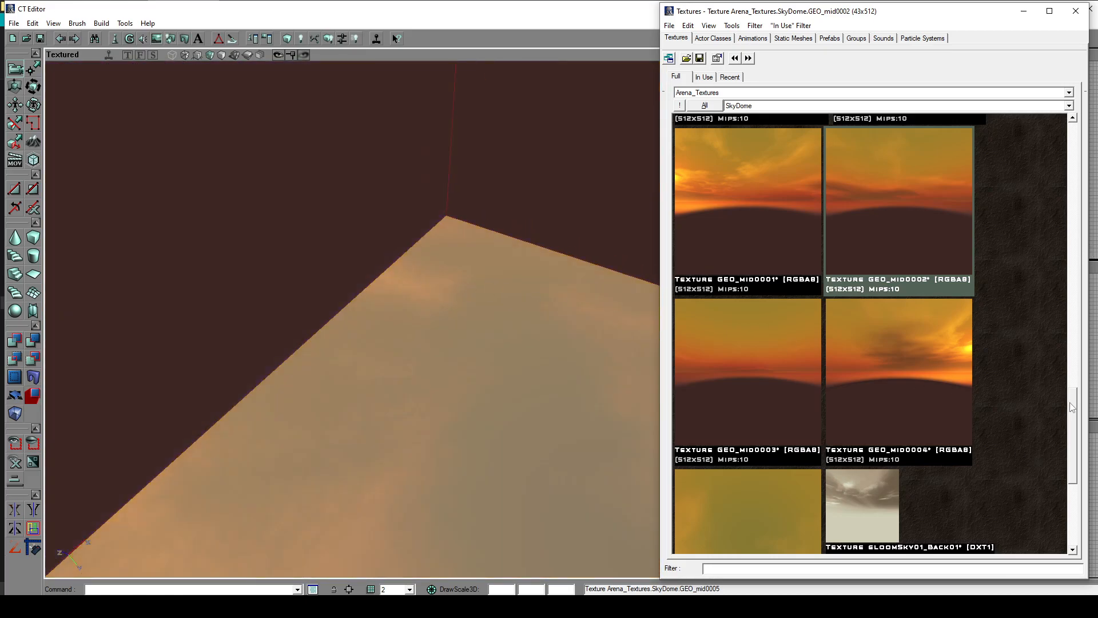
scroll(1072, 406, down, 3)
scroll(965, 390, up, 8)
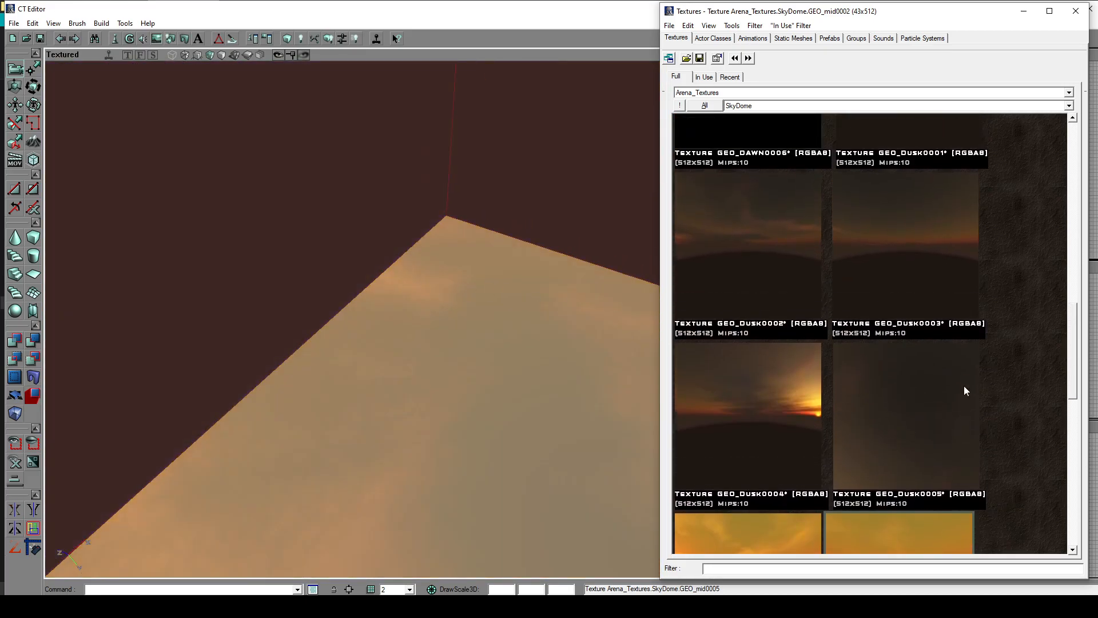
click(965, 391)
Step: Add a SkyZoneInfo actor on the sky box floor and raise it to about the middle of the box
drag(482, 286, 482, 343)
right_drag(482, 343, 482, 286)
drag(482, 286, 558, 114)
click(711, 38)
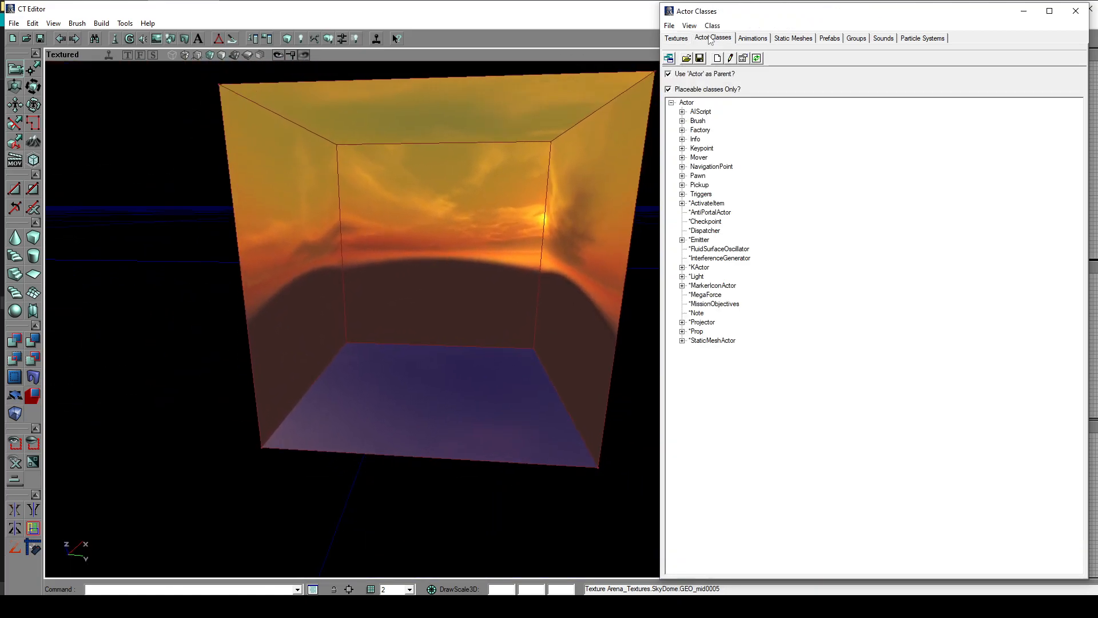
click(681, 140)
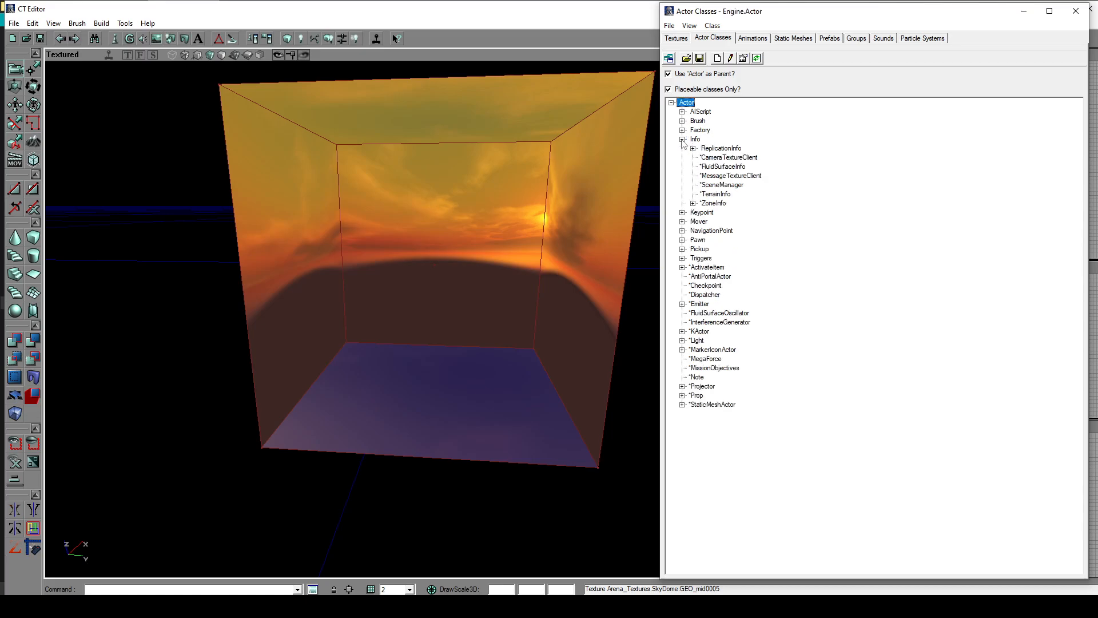
click(693, 204)
click(731, 222)
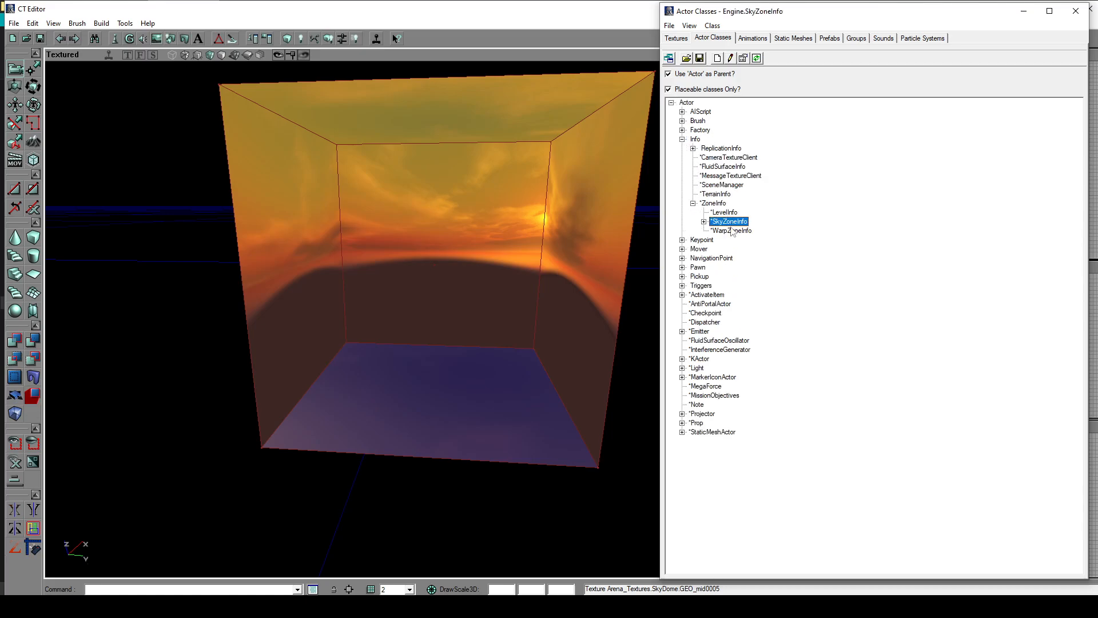
right_click(420, 399)
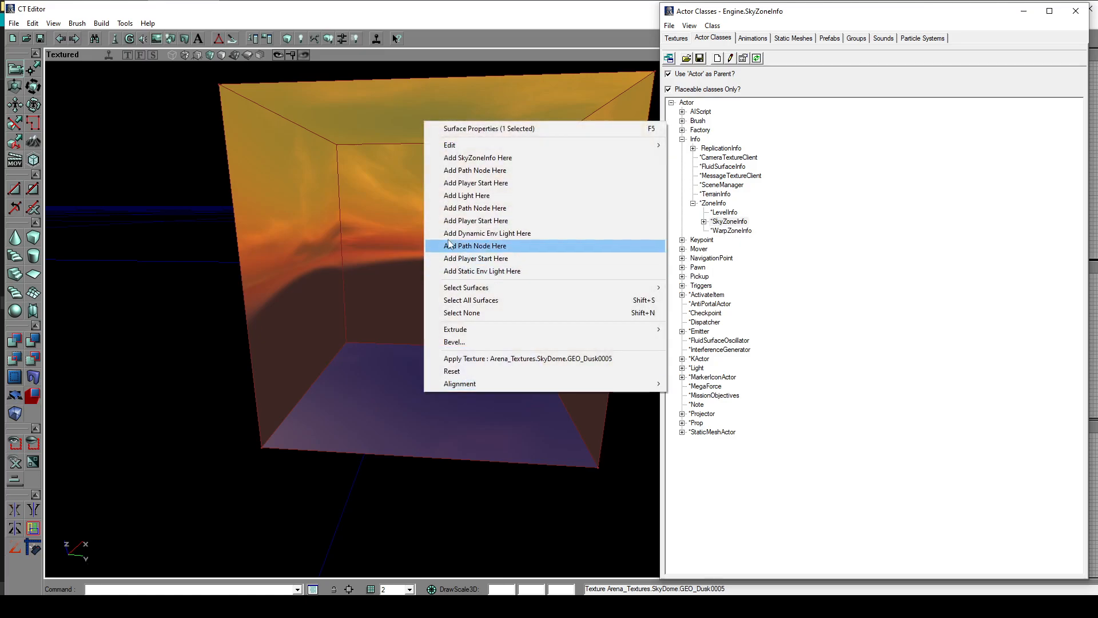
click(483, 158)
click(426, 382)
ctrl+drag(445, 402, 445, 282)
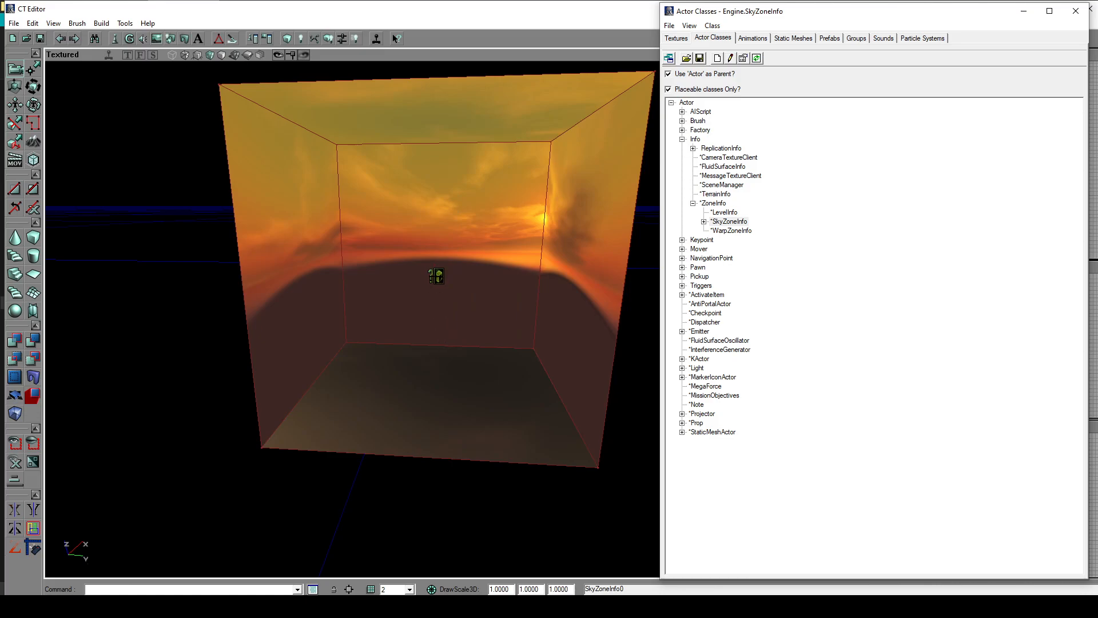
Step: Set the ZoneLight AmbientBrightness of the SkyZoneInfo actor to 200
key(F4)
click(594, 195)
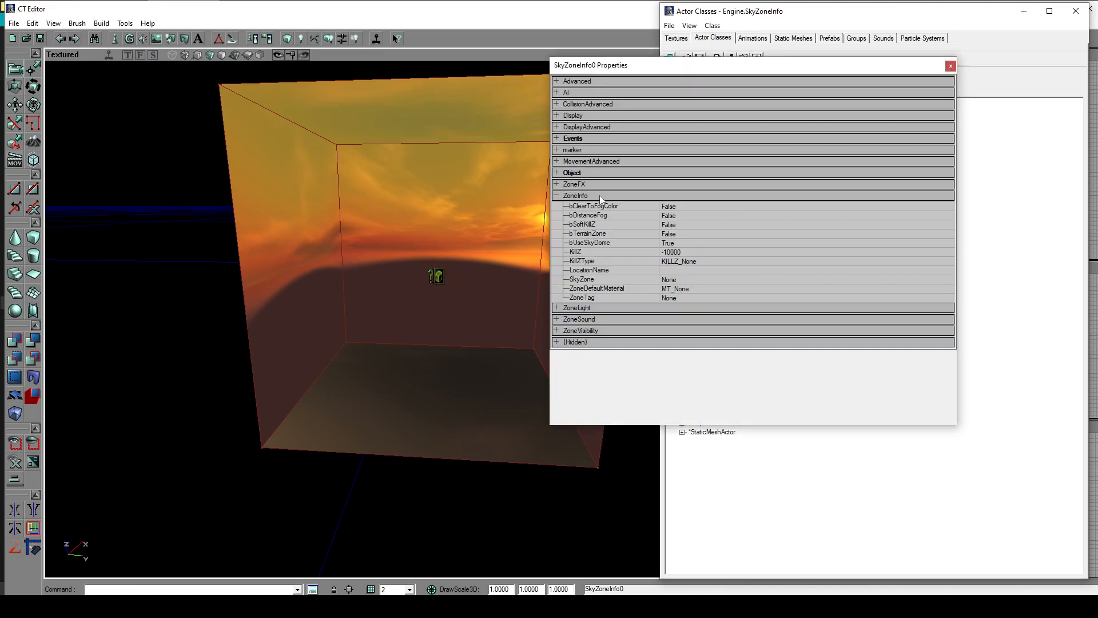
click(634, 196)
click(657, 206)
click(685, 217)
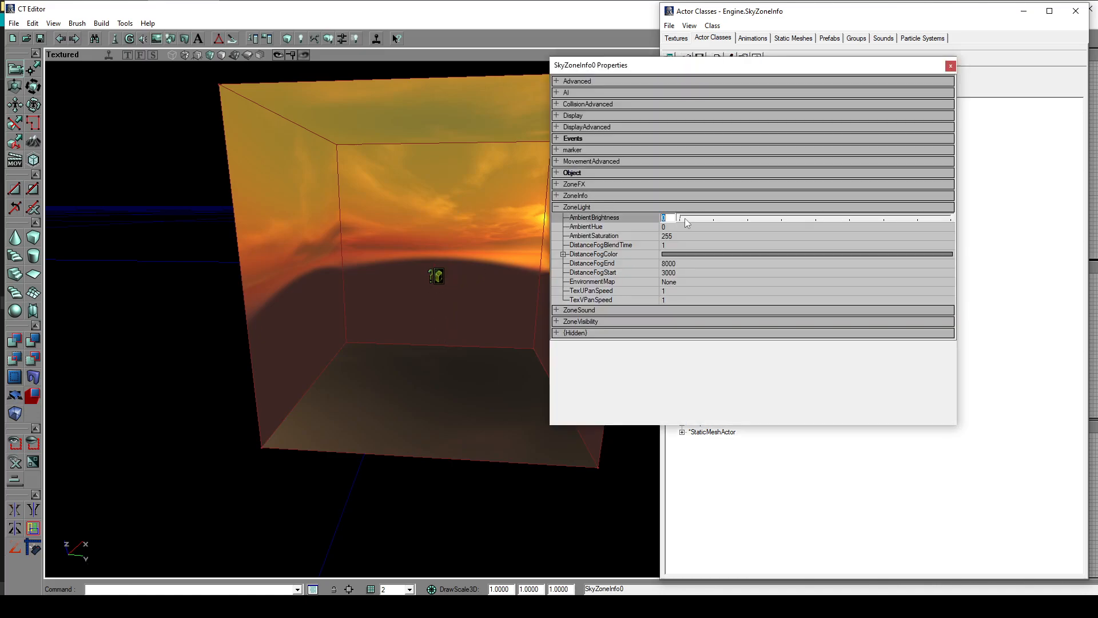
text(200)
key(Return)
click(949, 68)
Step: Build a cube brush with height, width and breadth of 20000
drag(404, 318, 343, 343)
right_drag(343, 343, 320, 389)
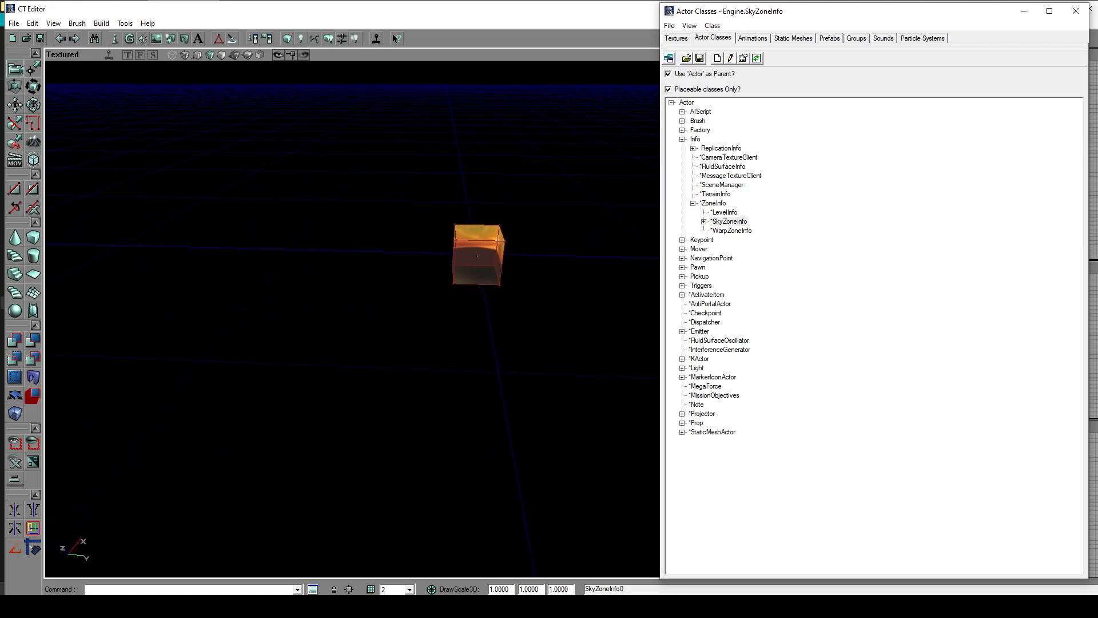
right_click(35, 239)
click(137, 269)
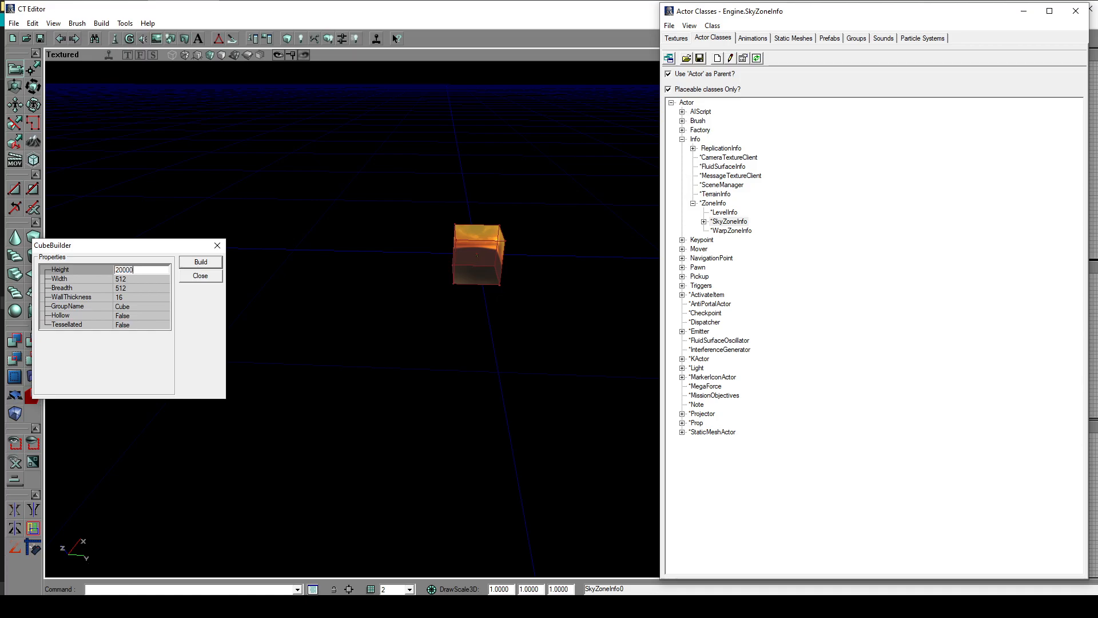
key(Tab)
text(2)
key(Tab)
text(200)
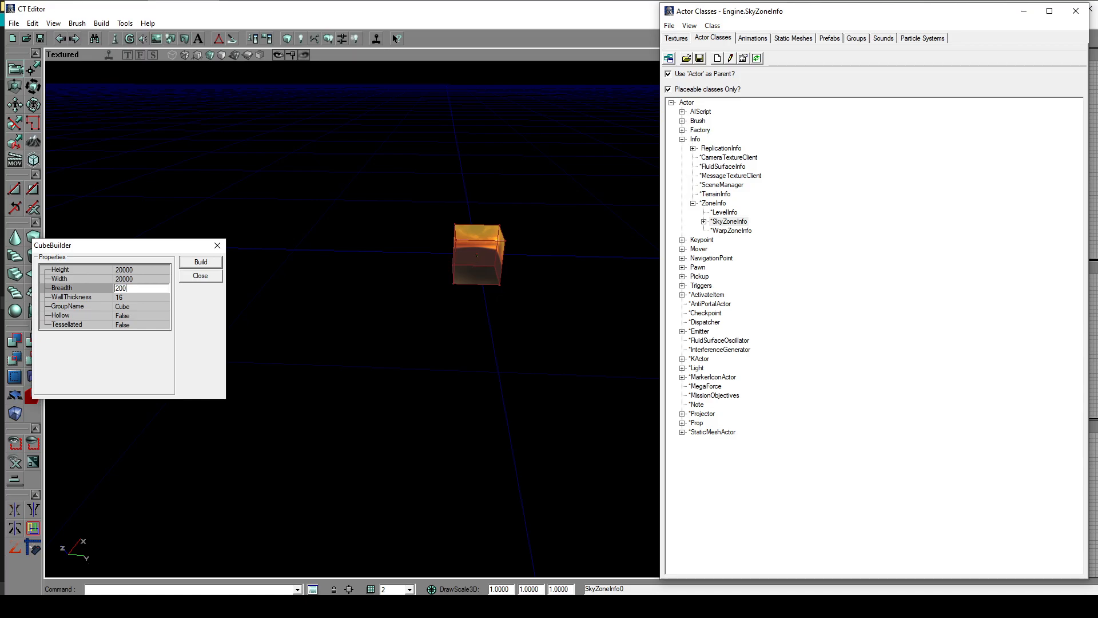
click(217, 264)
click(218, 245)
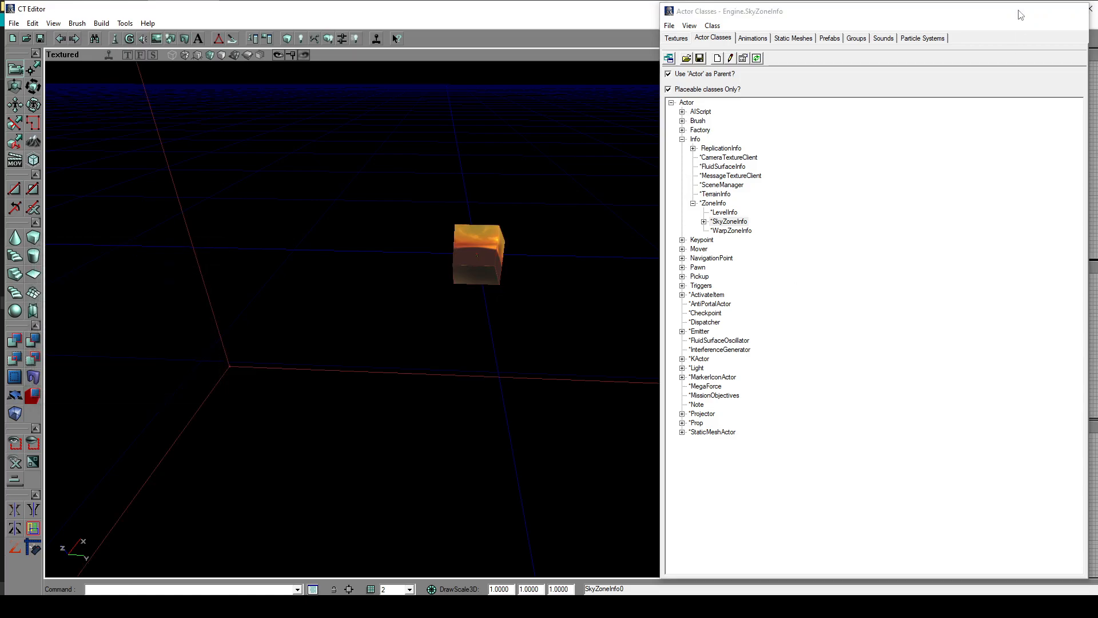
Step: Minimize the actor class browser and move the large cube brush horizontally until it is clear of the sky box
click(1022, 12)
mouse_move(963, 247)
mouse_down()
mouse_move(965, 157)
mouse_move(895, 99)
mouse_up()
scroll(964, 189, down, 8)
click(976, 171)
scroll(978, 172, up, 3)
drag(946, 162, 937, 163)
mouse_move(412, 319)
mouse_down()
mouse_move(343, 300)
mouse_move(481, 286)
mouse_up()
mouse_move(480, 286)
right_down()
mouse_move(486, 429)
mouse_move(486, 298)
right_up()
drag(982, 170, 970, 168)
Step: Raise the large cube brush in the front view until its base is about level with the sky box
click(929, 356)
scroll(961, 362, down, 8)
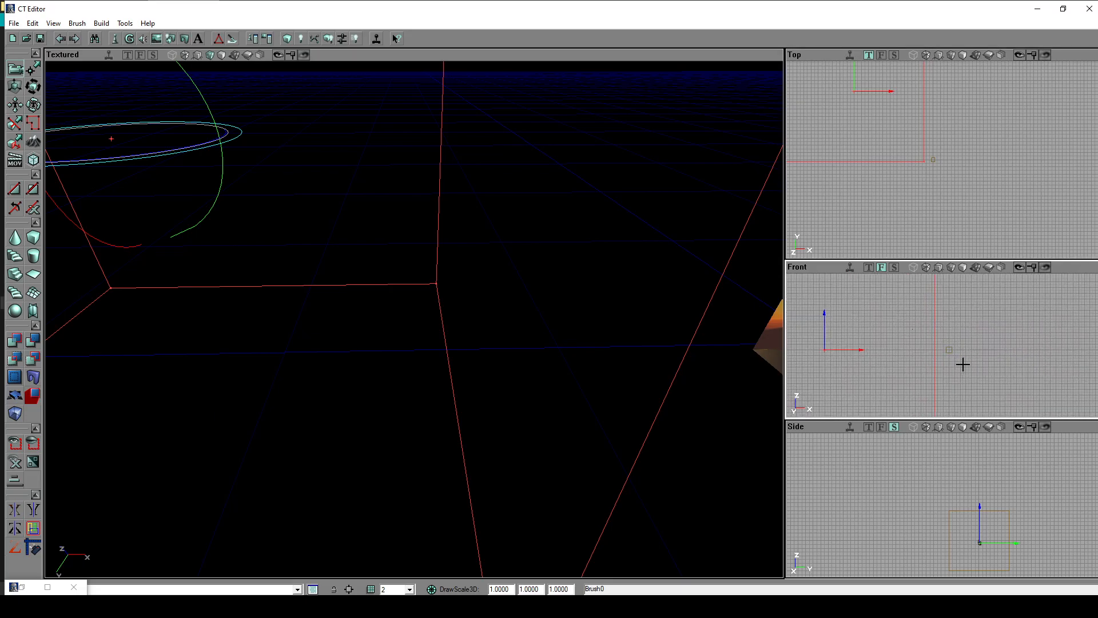
drag(943, 366, 947, 323)
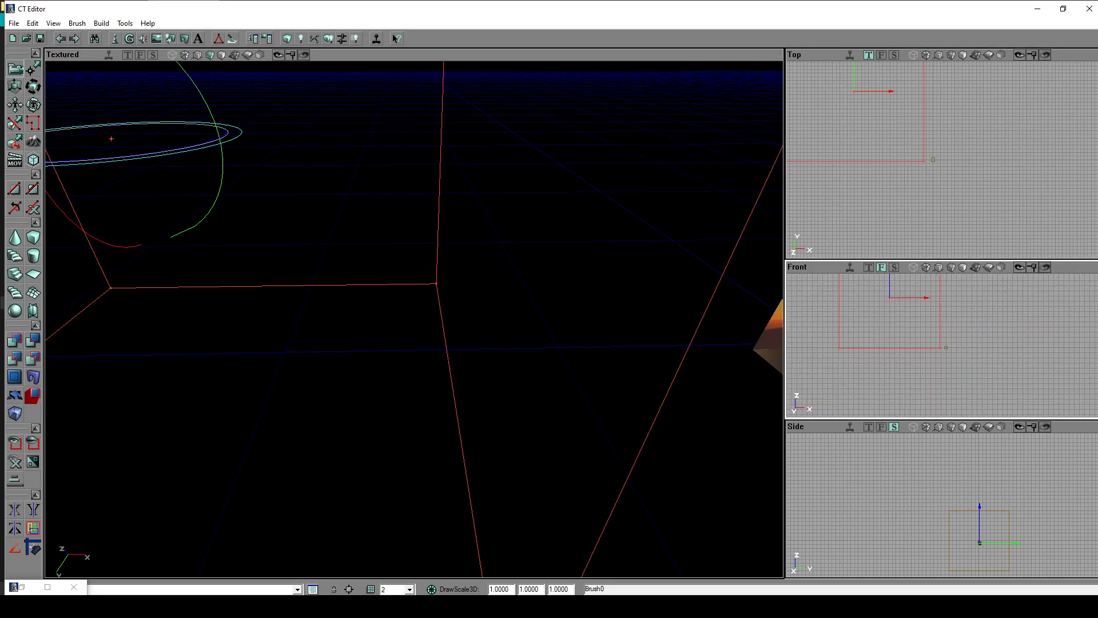
Step: Examine the large brush's position relative to the sky box in the perspective and orthographic views
drag(400, 286, 428, 363)
right_drag(428, 363, 371, 303)
drag(372, 304, 378, 400)
right_drag(377, 400, 400, 326)
drag(400, 326, 446, 266)
right_drag(446, 266, 446, 321)
drag(446, 320, 446, 291)
right_drag(446, 292, 446, 349)
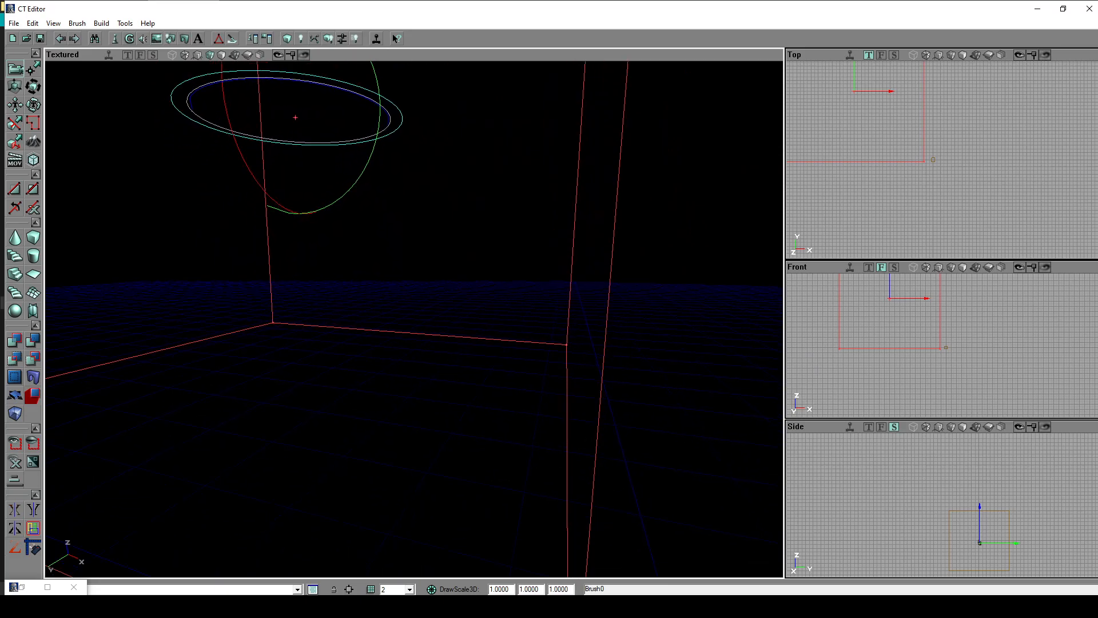
drag(446, 348, 423, 400)
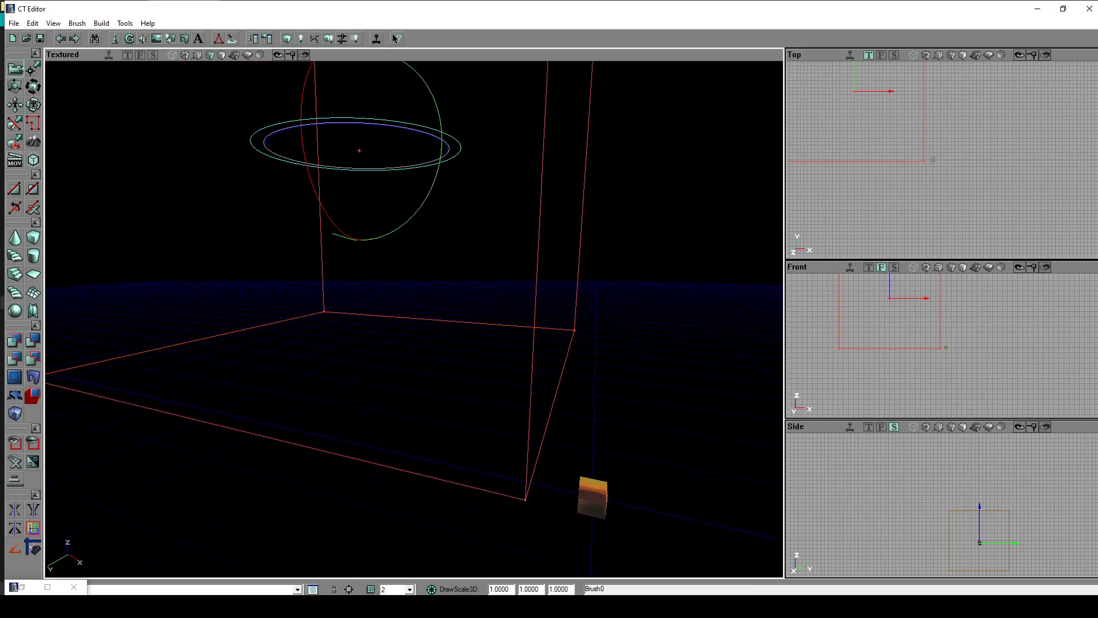
right_drag(423, 400, 414, 492)
right_drag(343, 394, 340, 369)
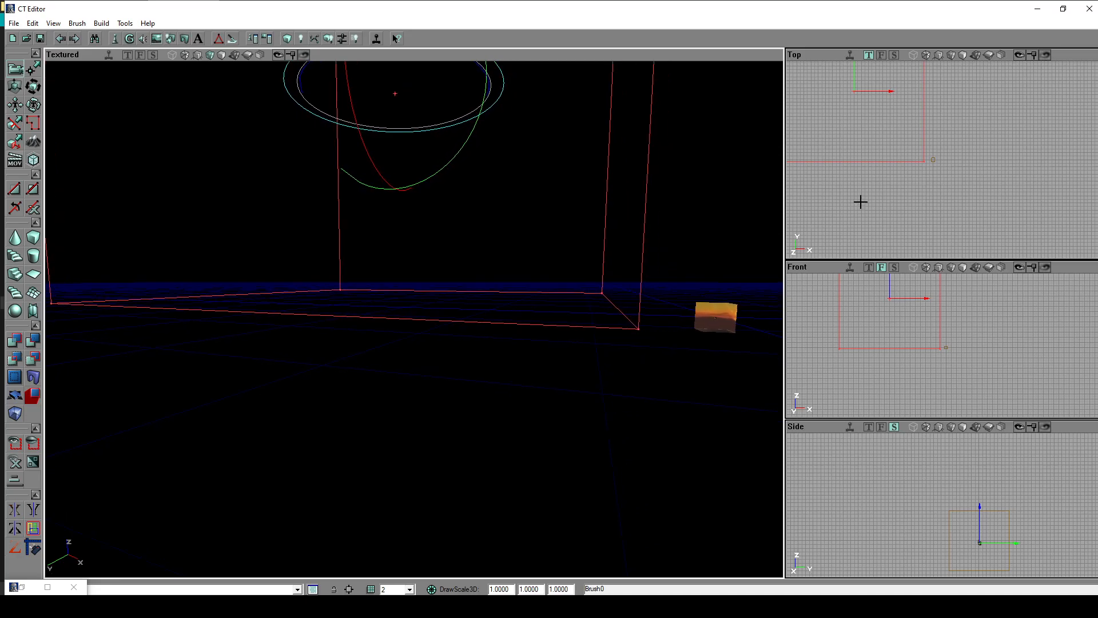
click(902, 200)
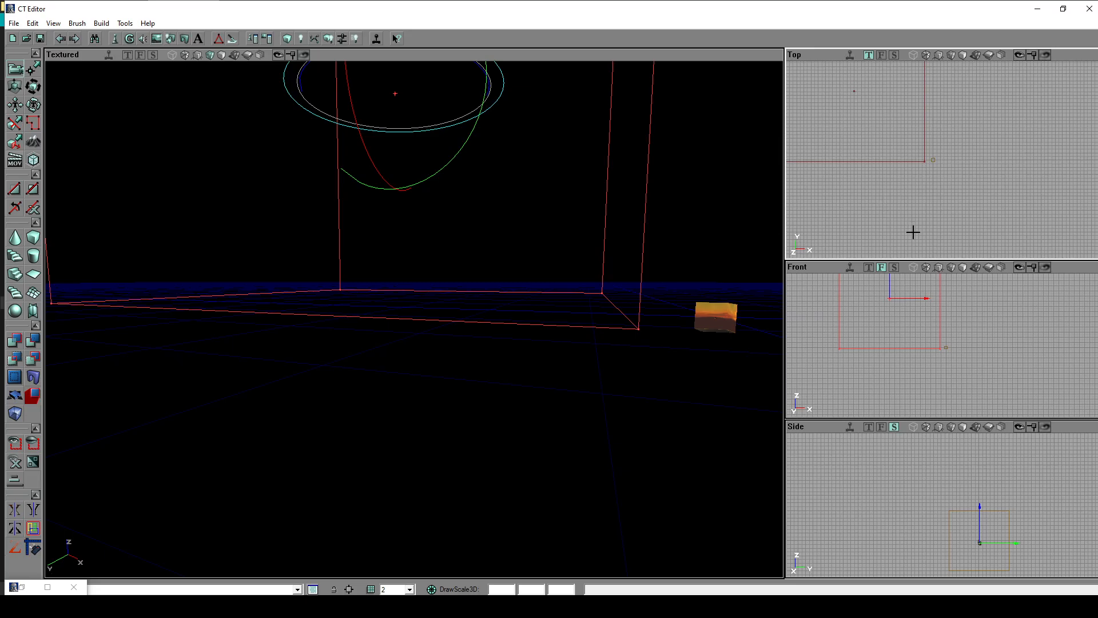
right_drag(998, 333, 991, 333)
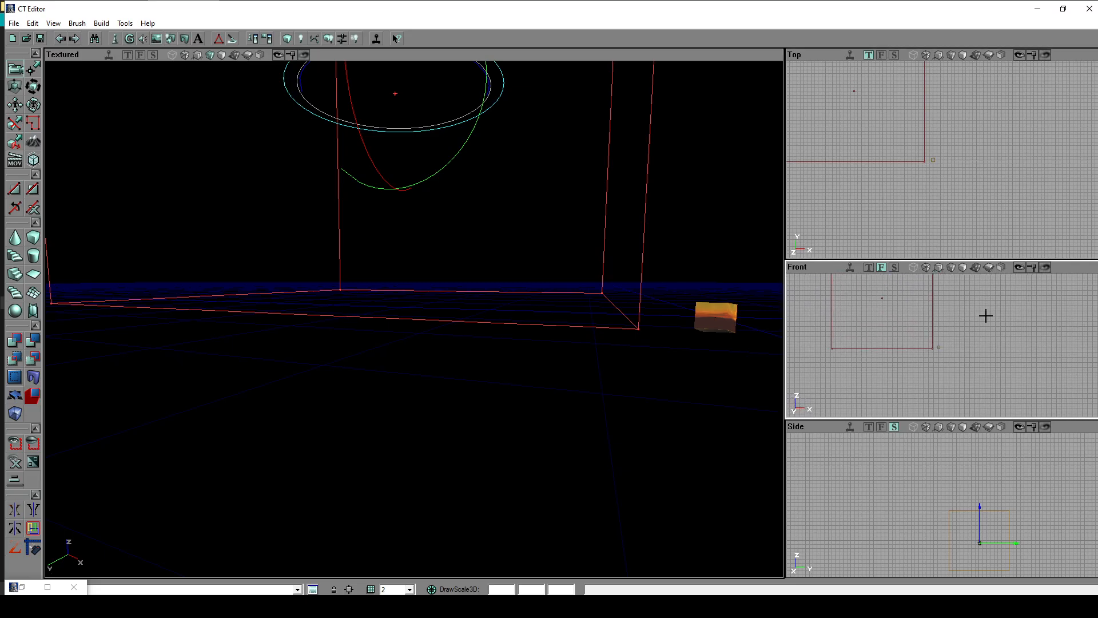
drag(949, 201, 829, 201)
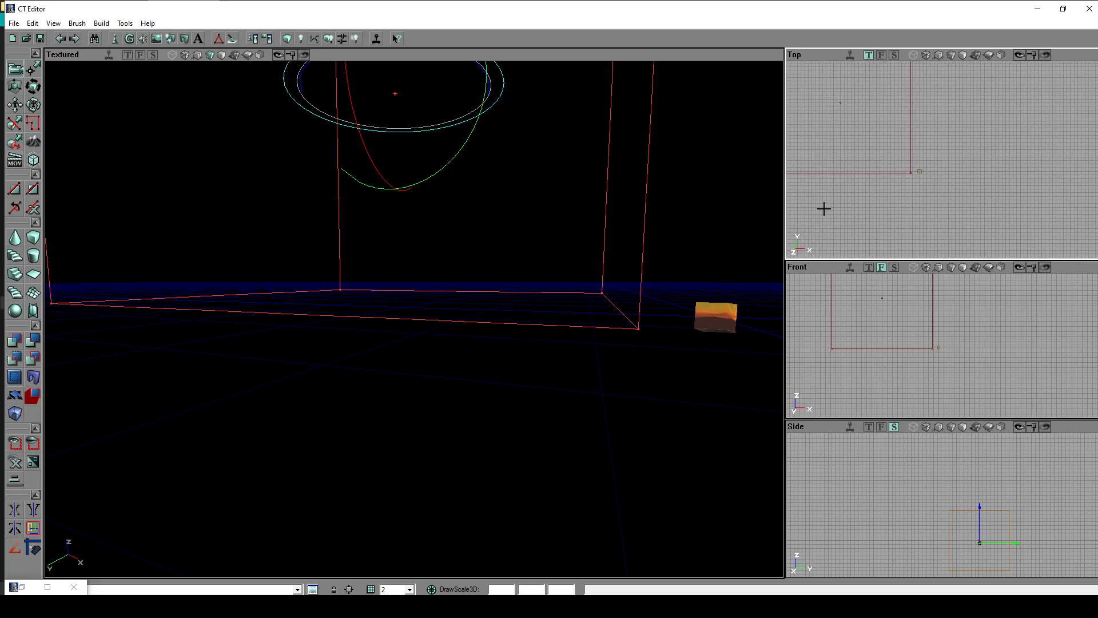
drag(560, 297, 618, 263)
mouse_move(617, 263)
right_down()
mouse_move(577, 276)
mouse_move(612, 260)
right_up()
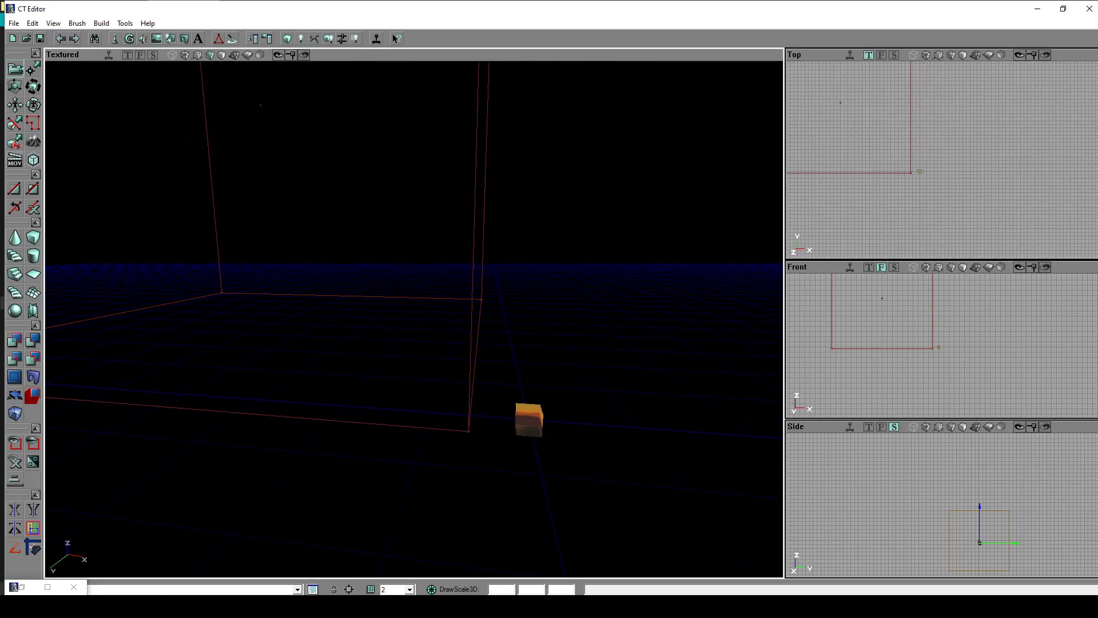
drag(879, 242, 896, 207)
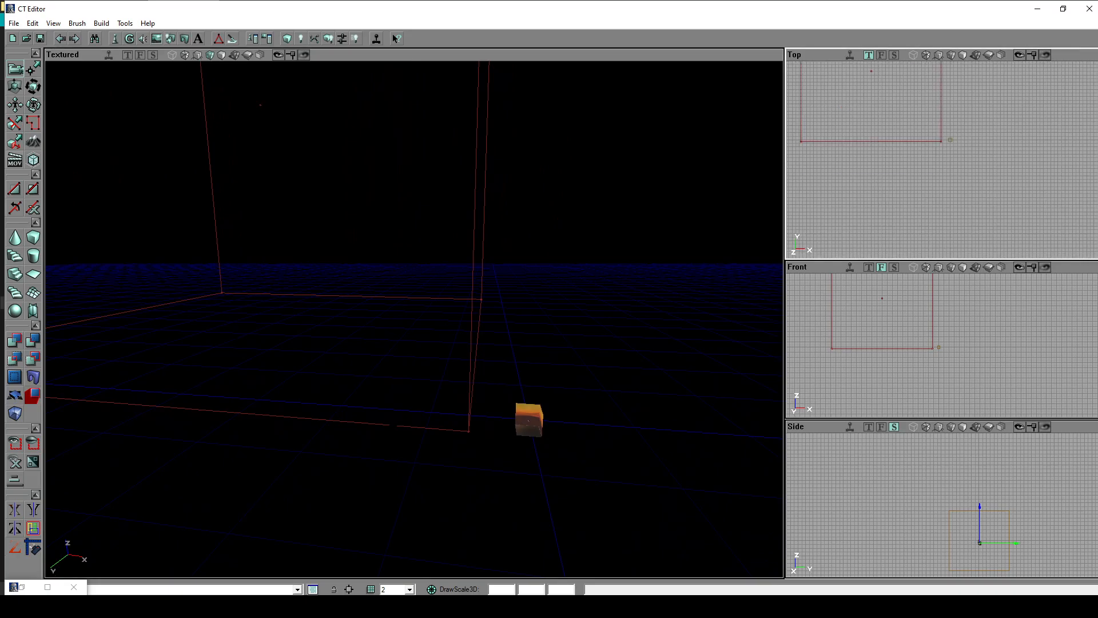
Step: Select the large cube brush and subtract it from the world to carve out the main room
click(392, 425)
mouse_move(393, 425)
right_down()
mouse_move(377, 492)
mouse_move(367, 371)
right_up()
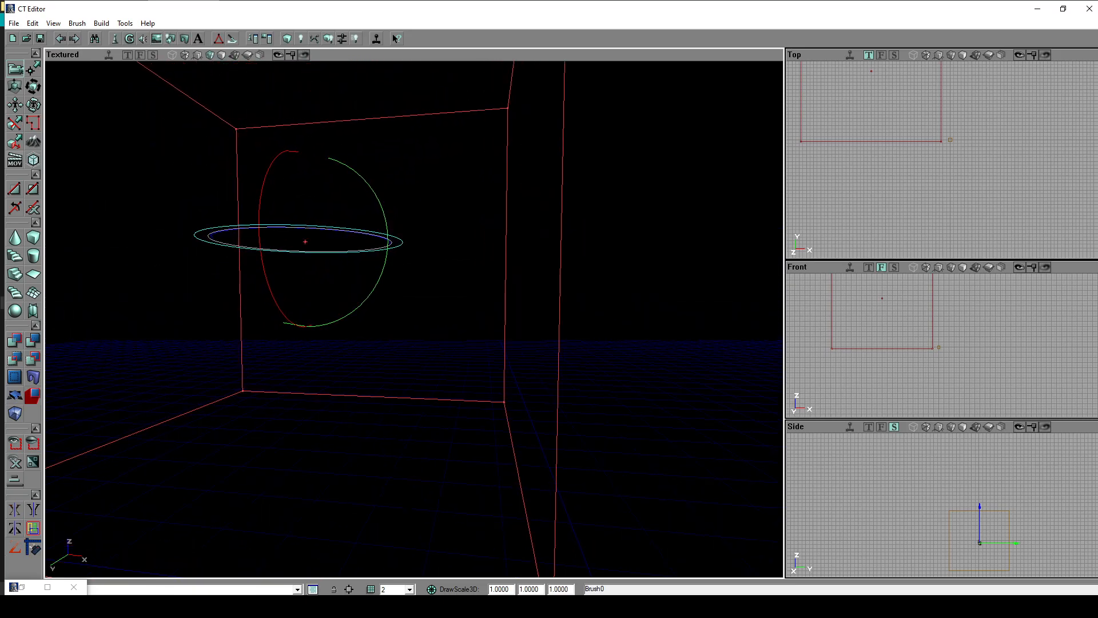
click(34, 343)
Step: Select the four walls and the ceiling of the large room, leaving out its floor
mouse_move(444, 380)
right_down()
mouse_move(549, 435)
mouse_move(417, 429)
mouse_move(457, 401)
mouse_move(460, 349)
mouse_move(414, 295)
mouse_move(395, 300)
mouse_move(366, 286)
mouse_move(400, 400)
right_up()
click(385, 407)
ctrl+click(478, 363)
ctrl+click(530, 234)
right_drag(558, 258, 620, 252)
ctrl+click(543, 265)
right_drag(544, 265, 635, 269)
ctrl+click(549, 266)
right_drag(549, 266, 471, 260)
drag(472, 260, 480, 286)
right_drag(525, 312, 526, 288)
right_drag(621, 275, 437, 326)
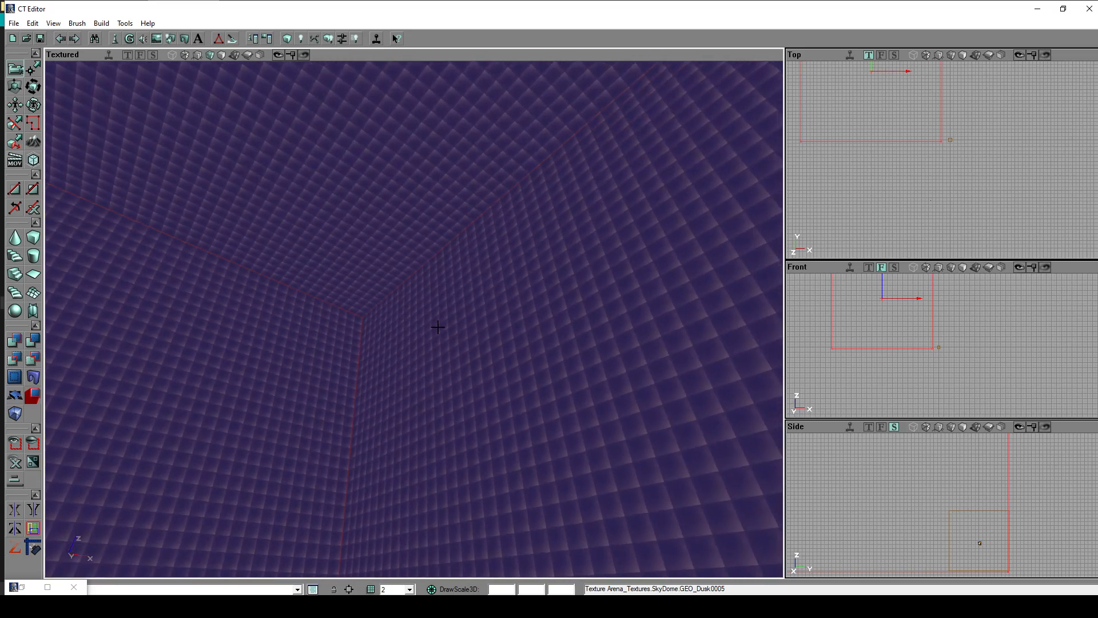
Step: Turn on the Fake Backdrop flag in the surface properties of the five selected surfaces
right_click(483, 316)
click(514, 324)
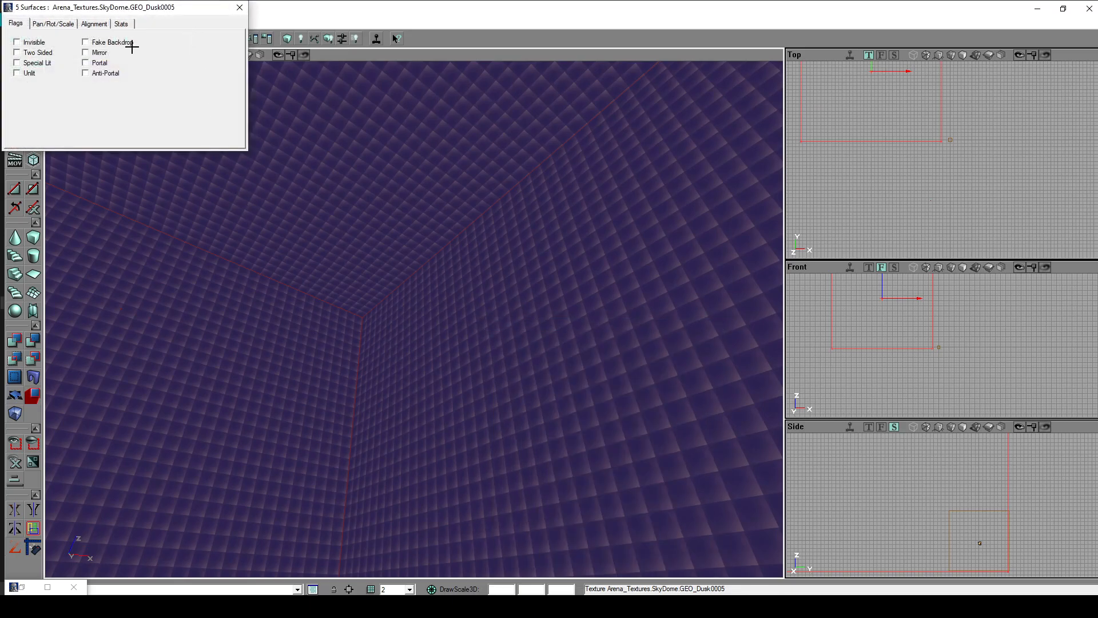
click(86, 43)
click(239, 7)
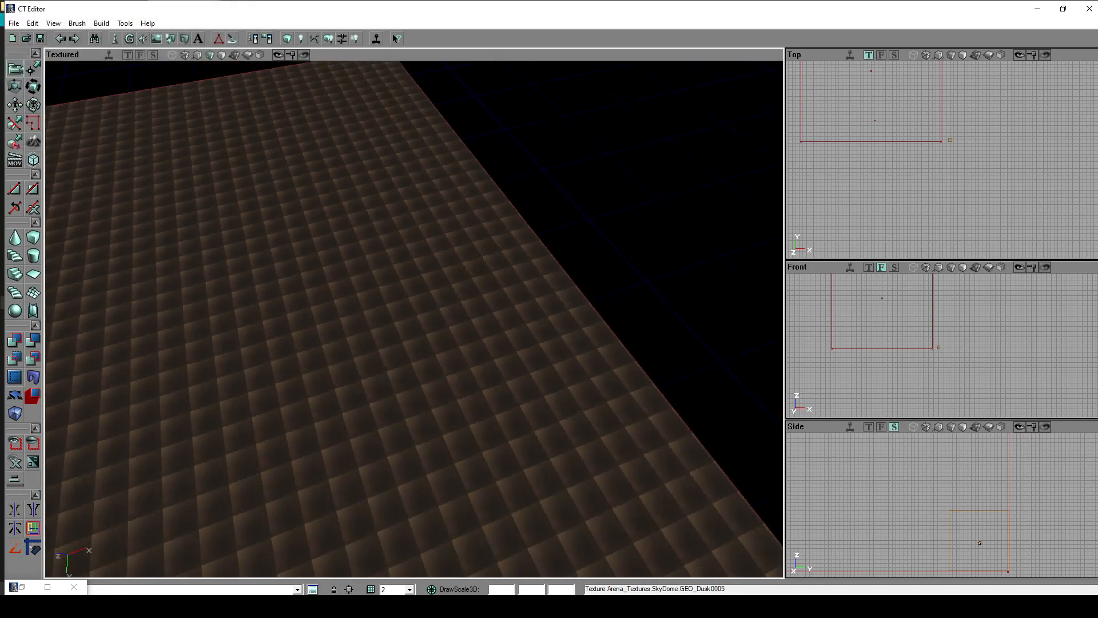
Step: Place a ZoneInfo actor on the floor of the large room
right_drag(413, 318, 463, 240)
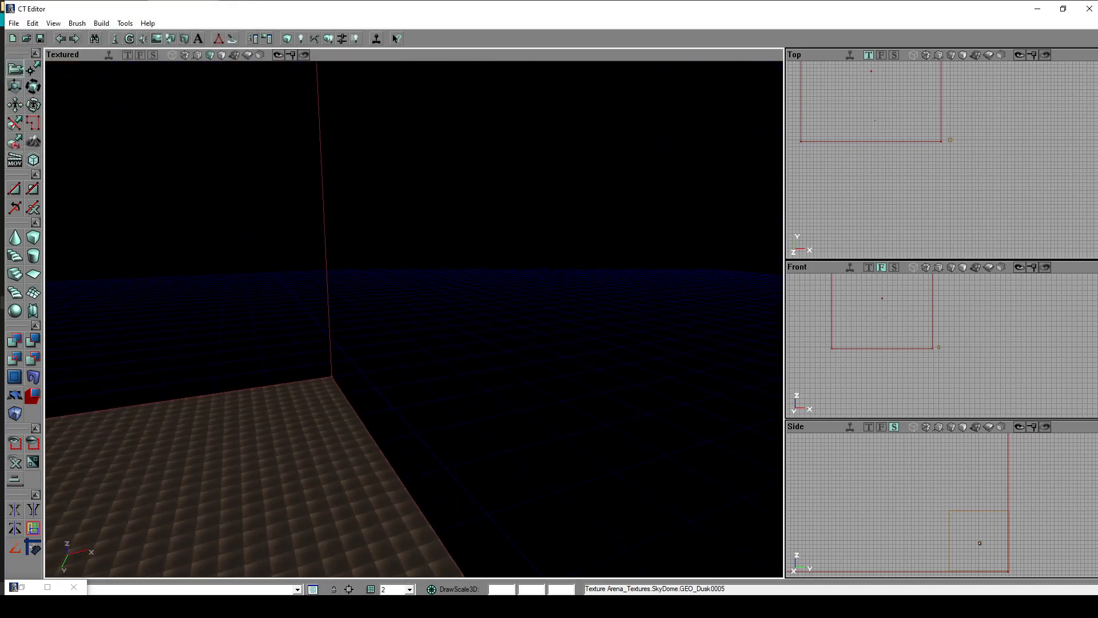
right_drag(378, 275, 355, 270)
right_drag(414, 318, 414, 229)
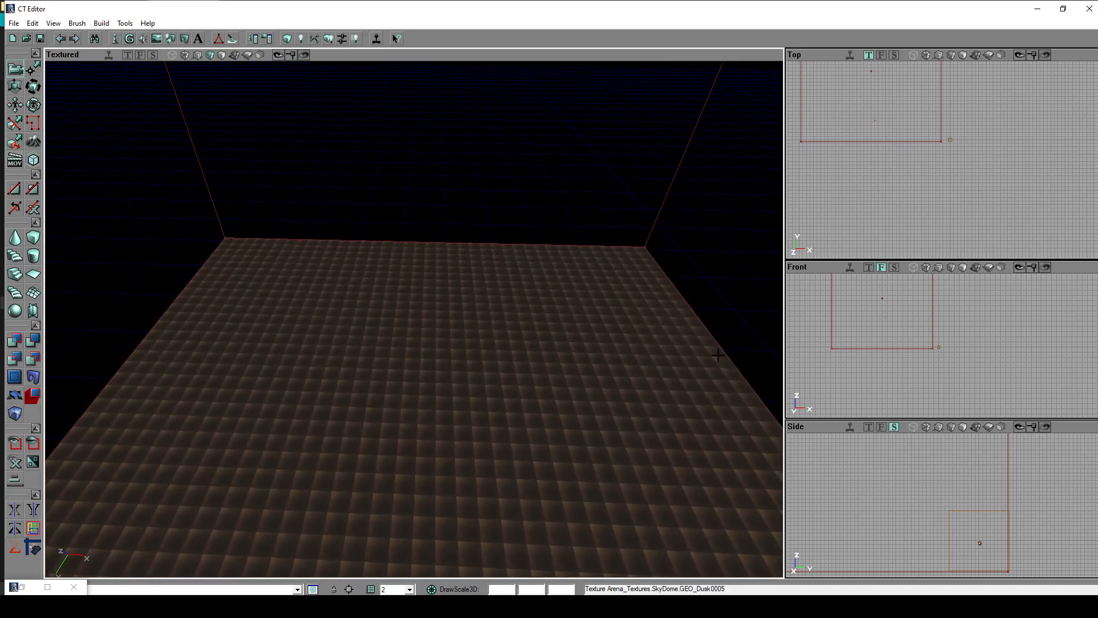
click(47, 588)
click(715, 203)
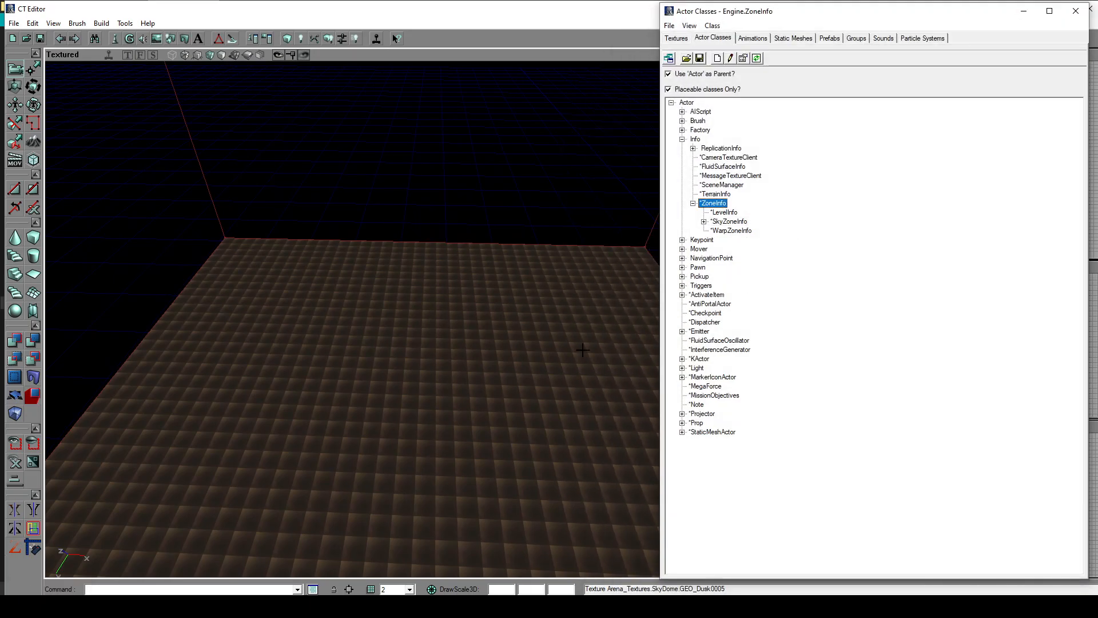
right_drag(444, 441, 444, 515)
click(472, 447)
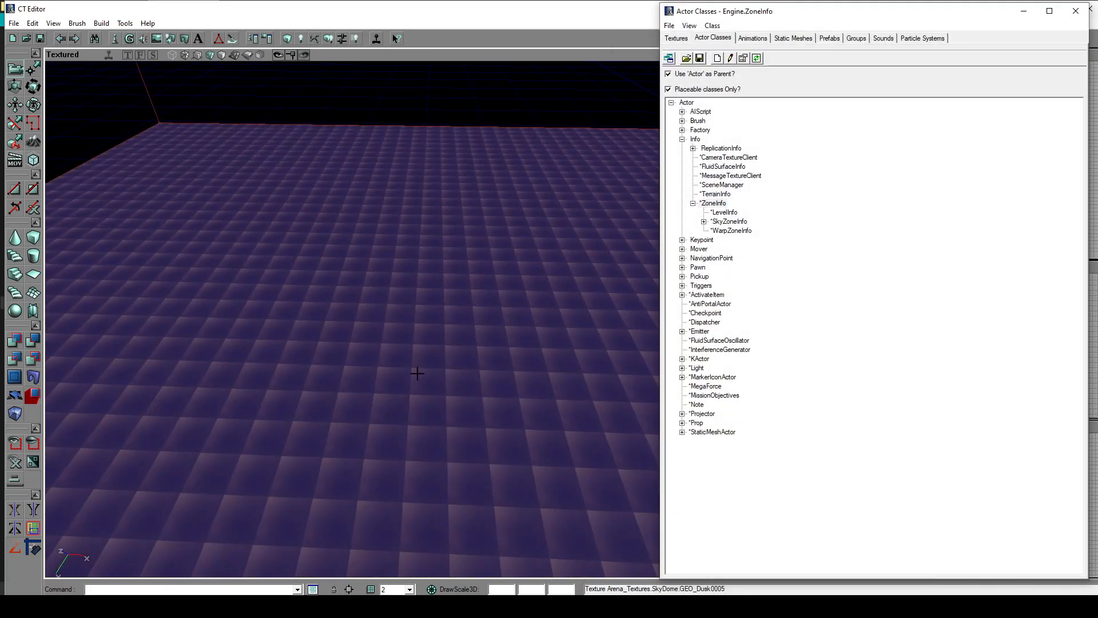
right_click(418, 373)
click(466, 138)
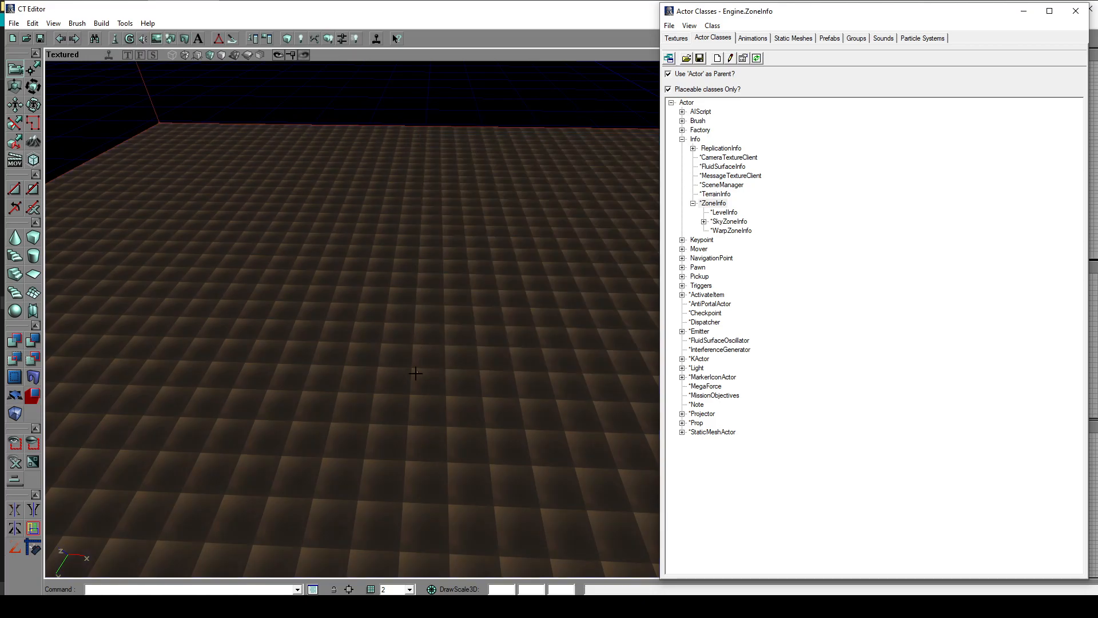
mouse_move(395, 288)
mouse_down()
mouse_move(435, 288)
mouse_move(395, 309)
mouse_move(395, 288)
mouse_up()
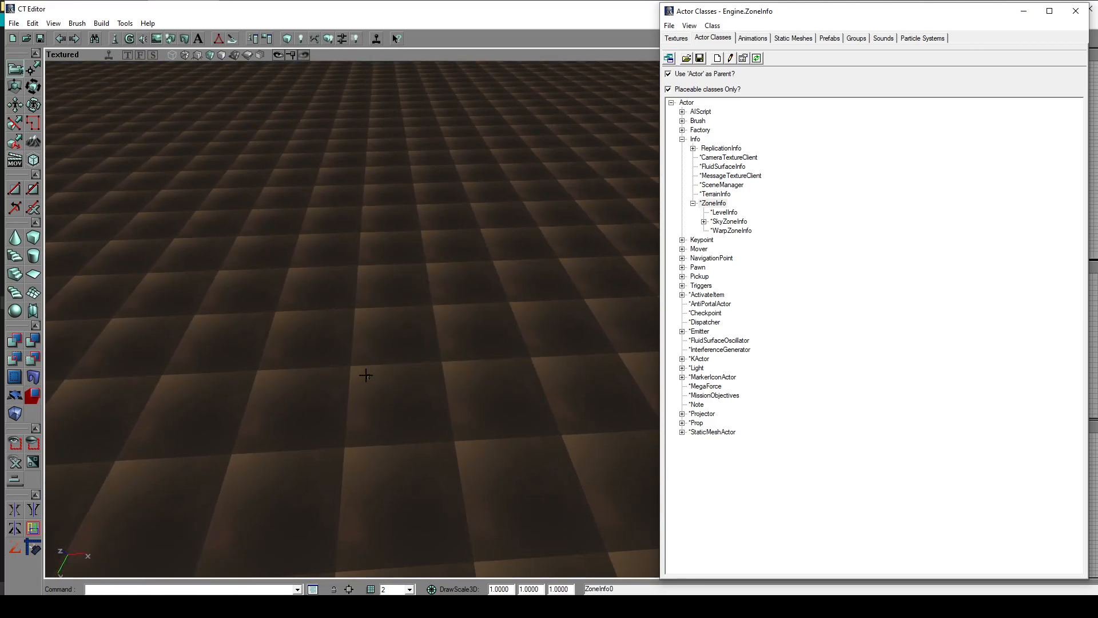
Step: Set the ZoneInfo actor's DrawScale to 20 in its Display properties
double_click(366, 378)
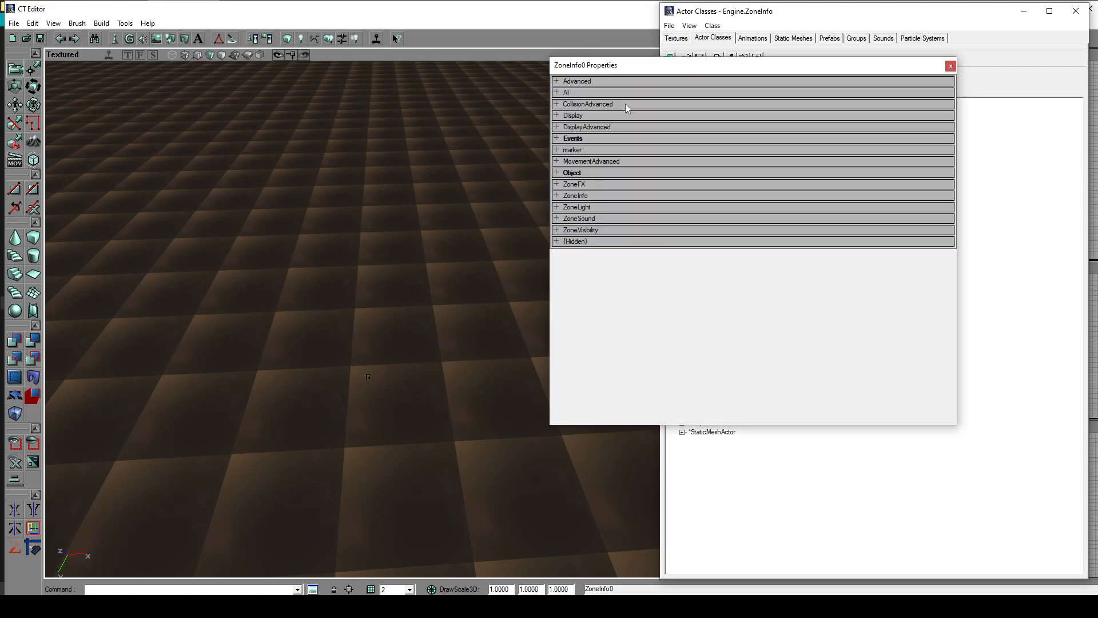
right_drag(361, 252, 361, 195)
drag(360, 195, 360, 160)
right_drag(361, 232, 360, 348)
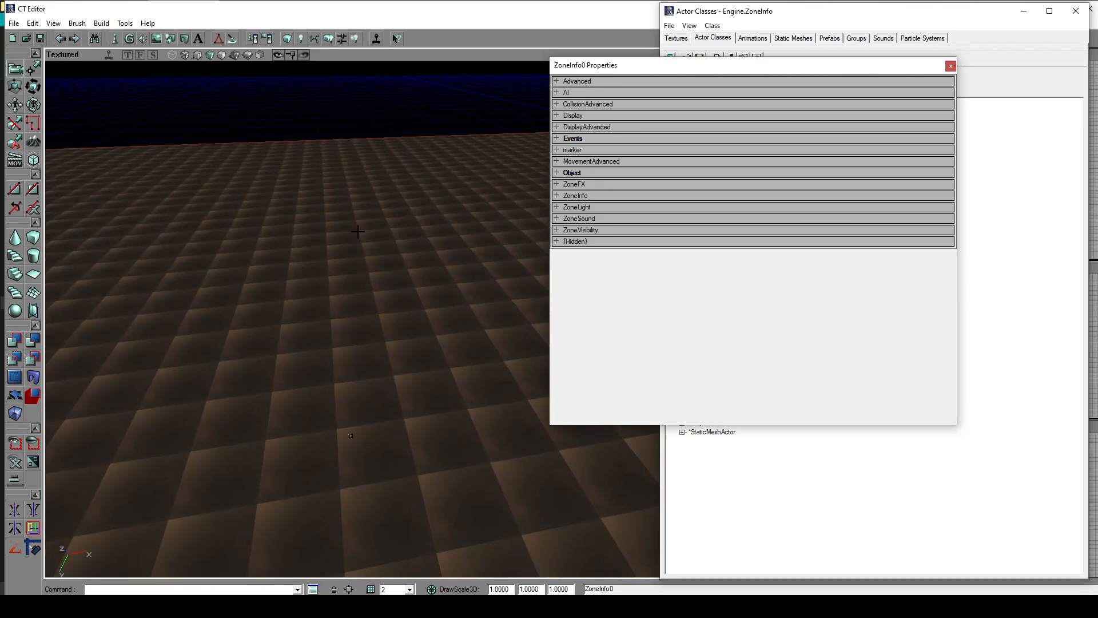
click(591, 116)
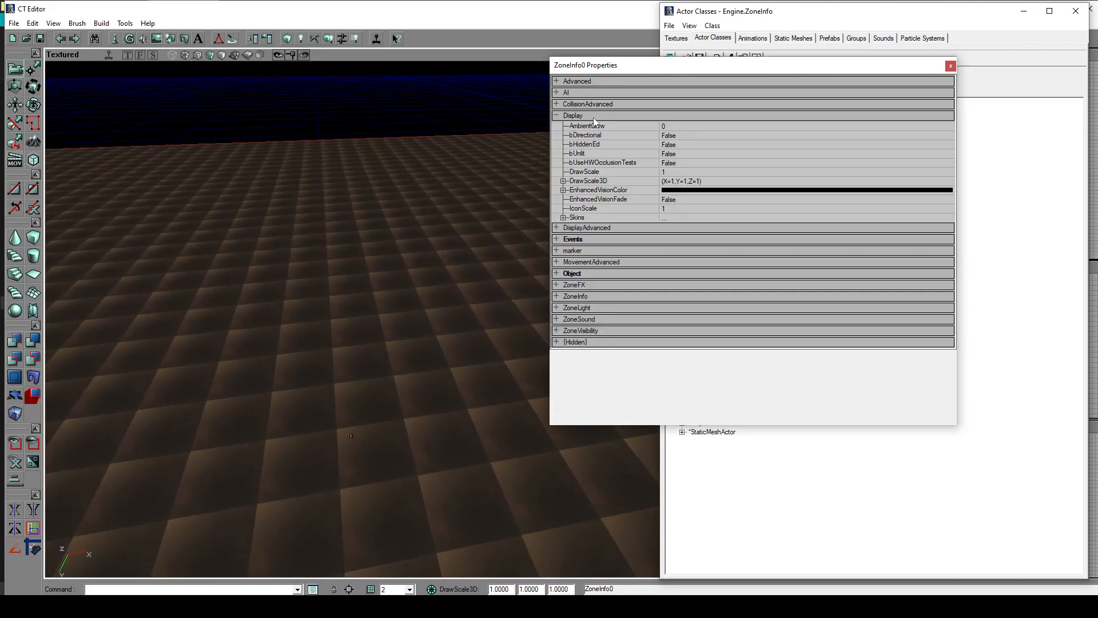
click(700, 170)
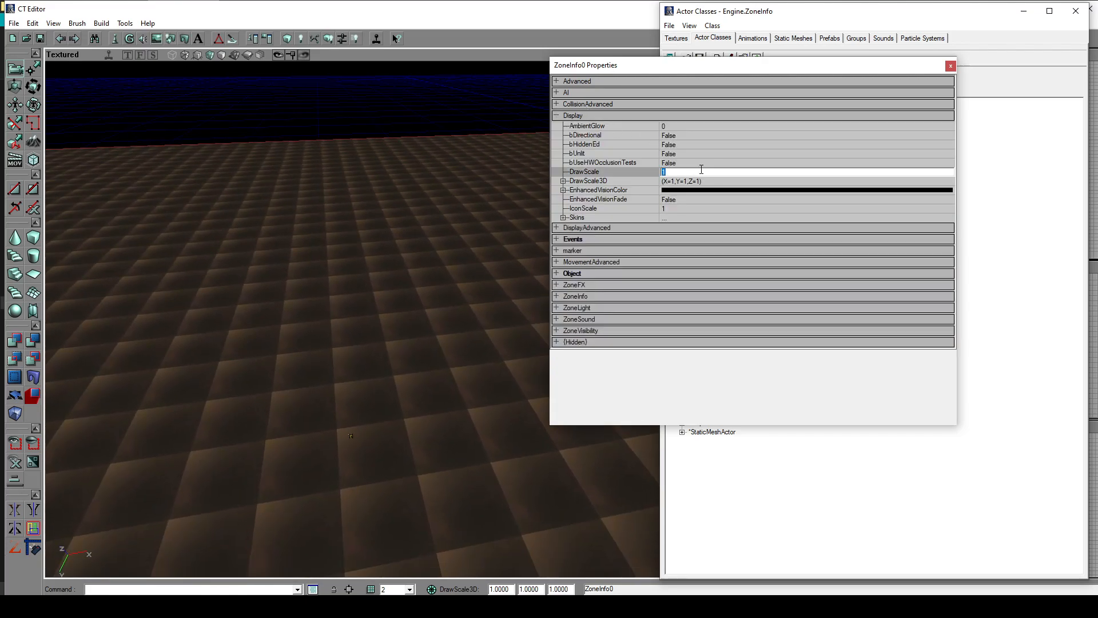
key(Return)
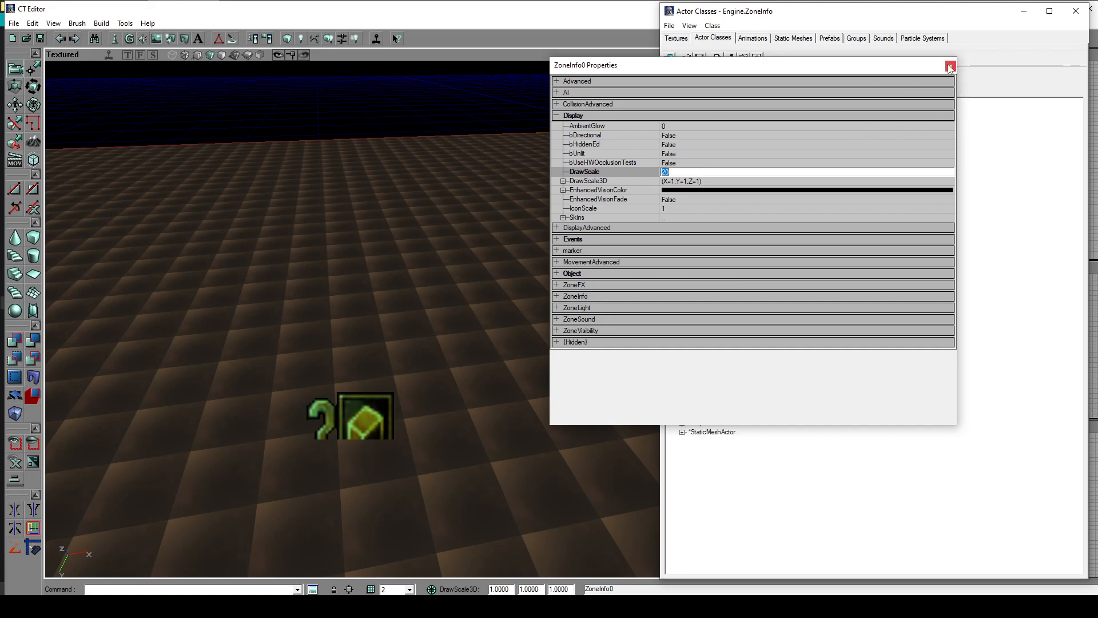
drag(442, 391, 443, 298)
right_drag(343, 423, 451, 409)
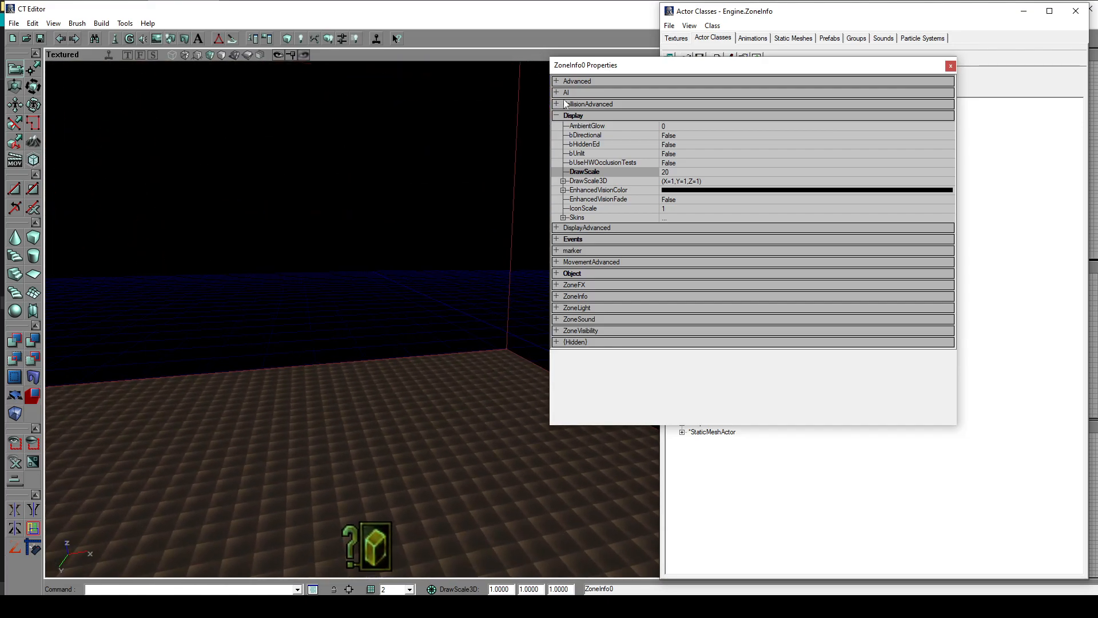
click(573, 115)
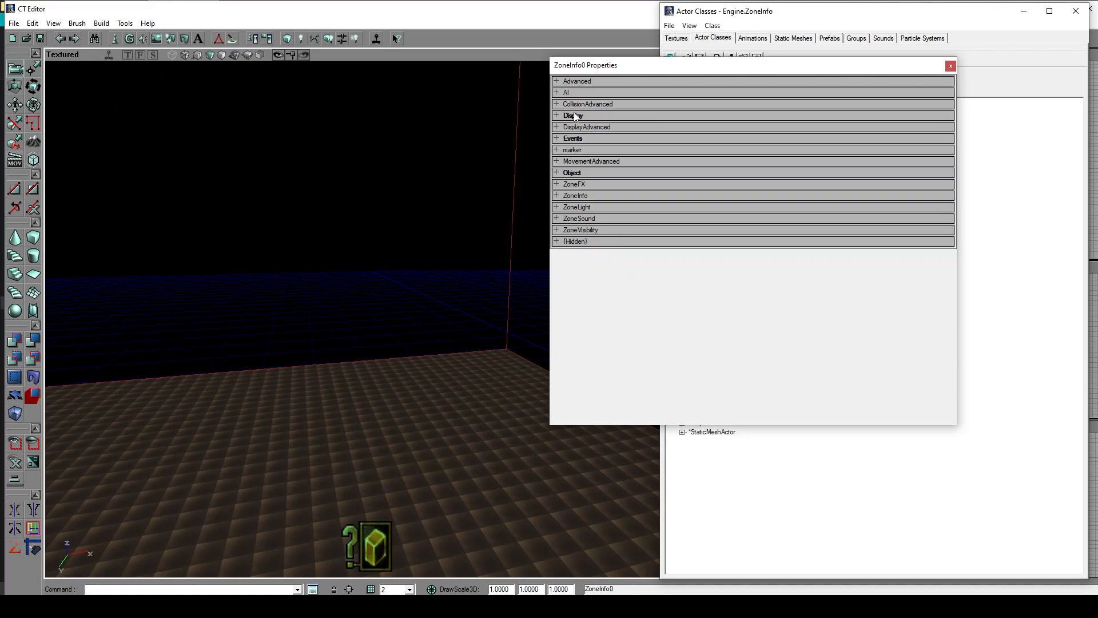
Step: Set the AmbientBrightness of the ZoneInfo actor's zone lighting to 200
click(593, 207)
click(706, 220)
text(200)
key(Return)
Step: Raise the ZoneInfo actor above the floor of the large room and check its position from several angles
drag(328, 485, 343, 523)
ctrl+drag(398, 563, 392, 360)
drag(369, 537, 411, 508)
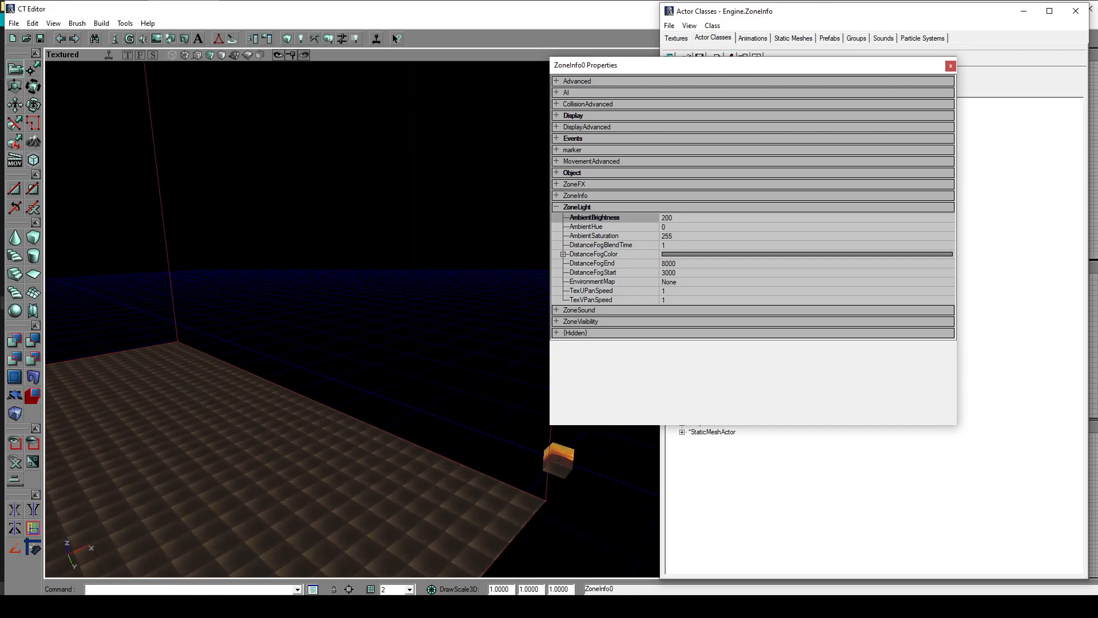
drag(732, 63, 894, 62)
right_drag(642, 304, 657, 389)
drag(365, 400, 268, 343)
right_drag(323, 400, 129, 63)
right_drag(351, 240, 266, 429)
right_drag(523, 387, 522, 379)
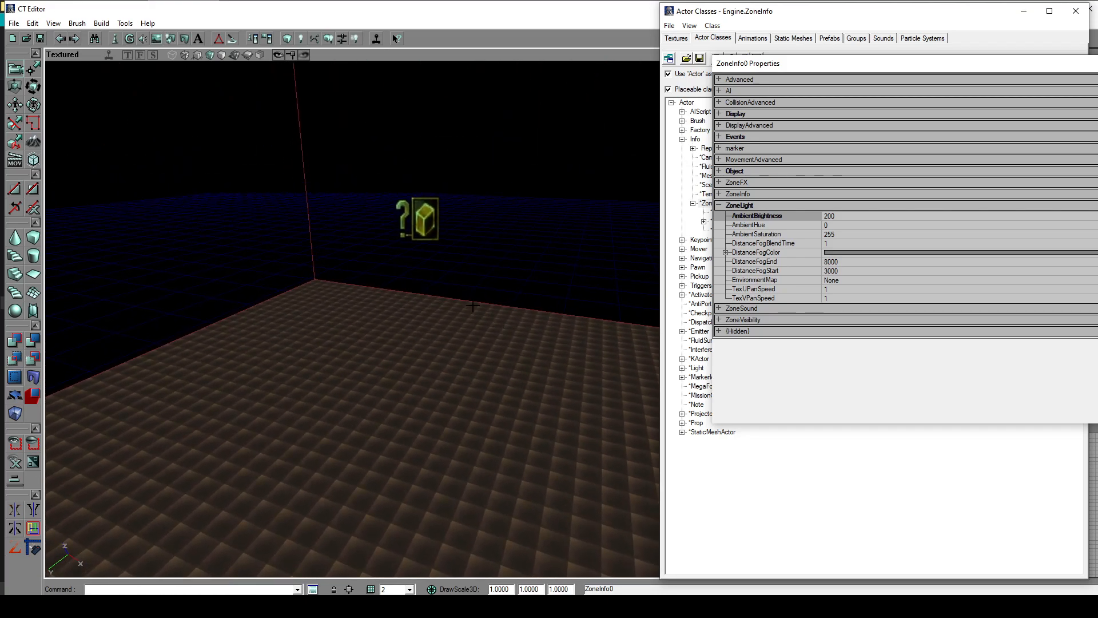
right_drag(394, 179, 424, 155)
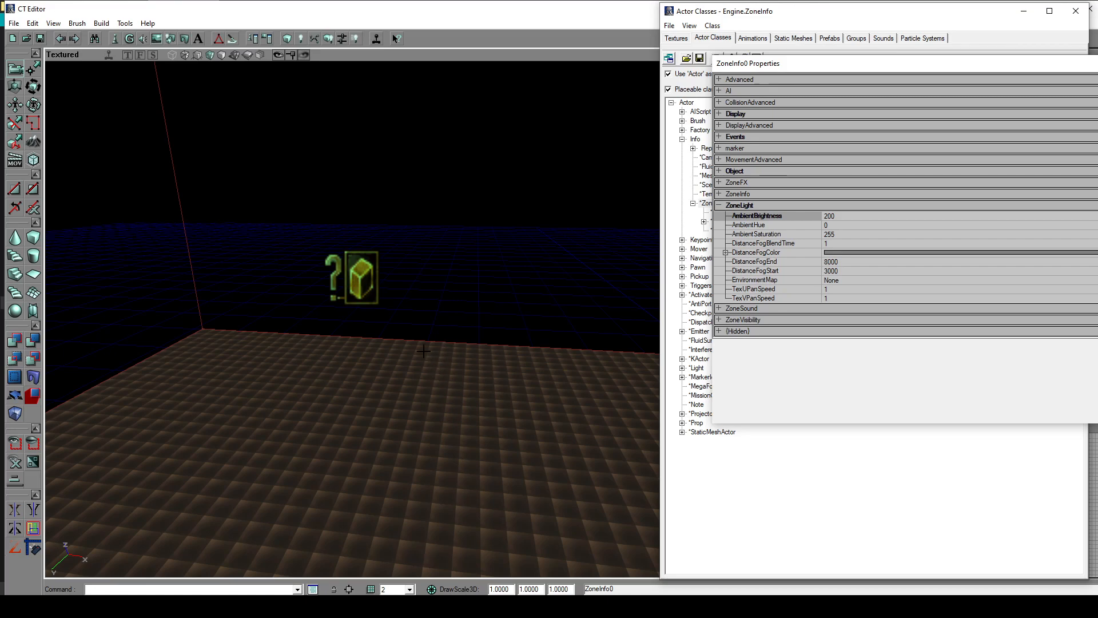
mouse_move(434, 410)
right_down()
mouse_move(452, 481)
mouse_move(491, 392)
mouse_move(409, 326)
mouse_move(438, 426)
right_up()
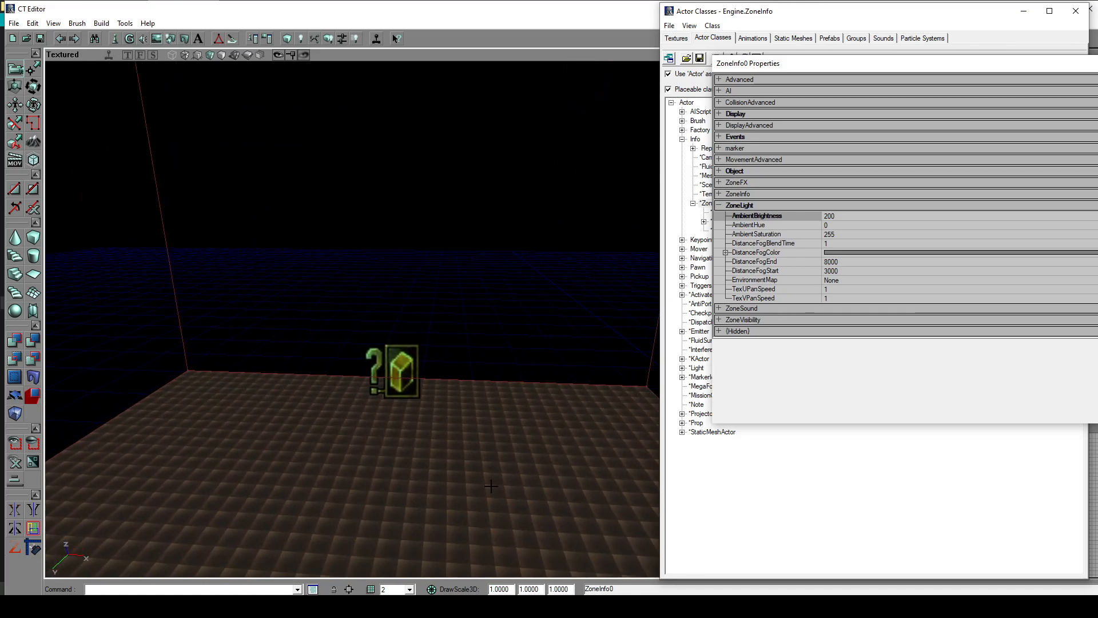
Step: Set bTerrainZone to True in the ZoneInfo actor's properties and close them
click(736, 205)
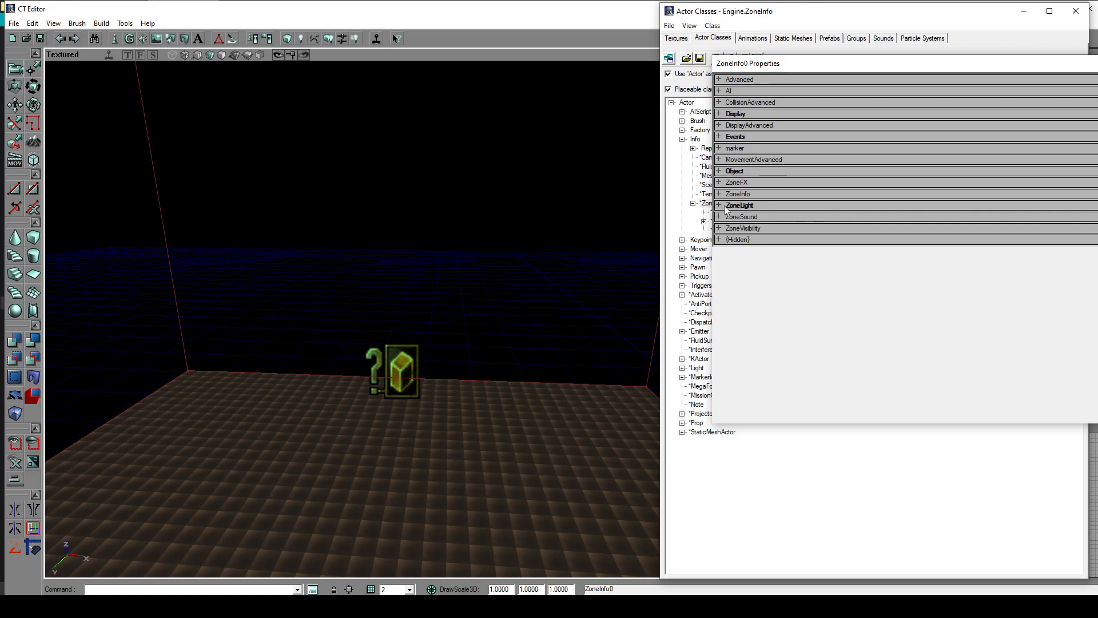
click(762, 194)
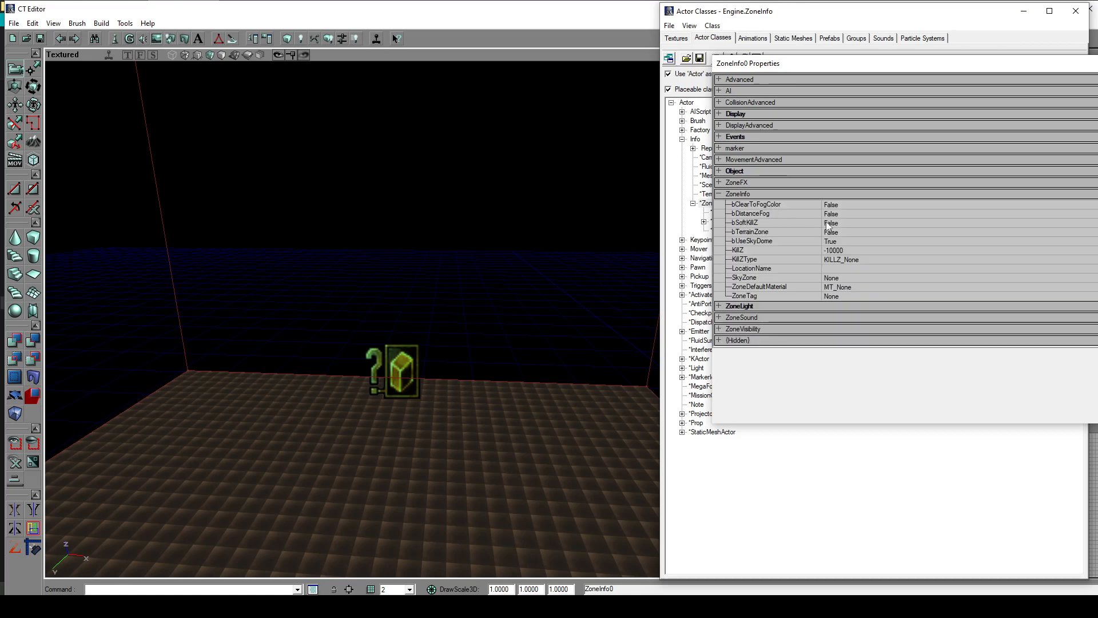
click(856, 230)
drag(859, 63, 680, 28)
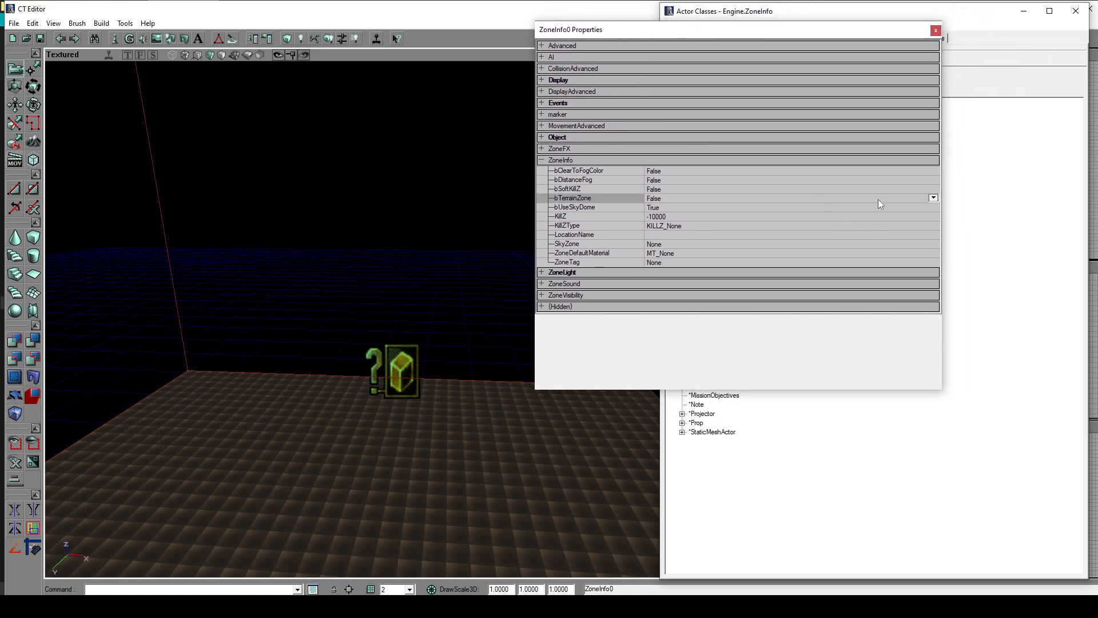
click(933, 199)
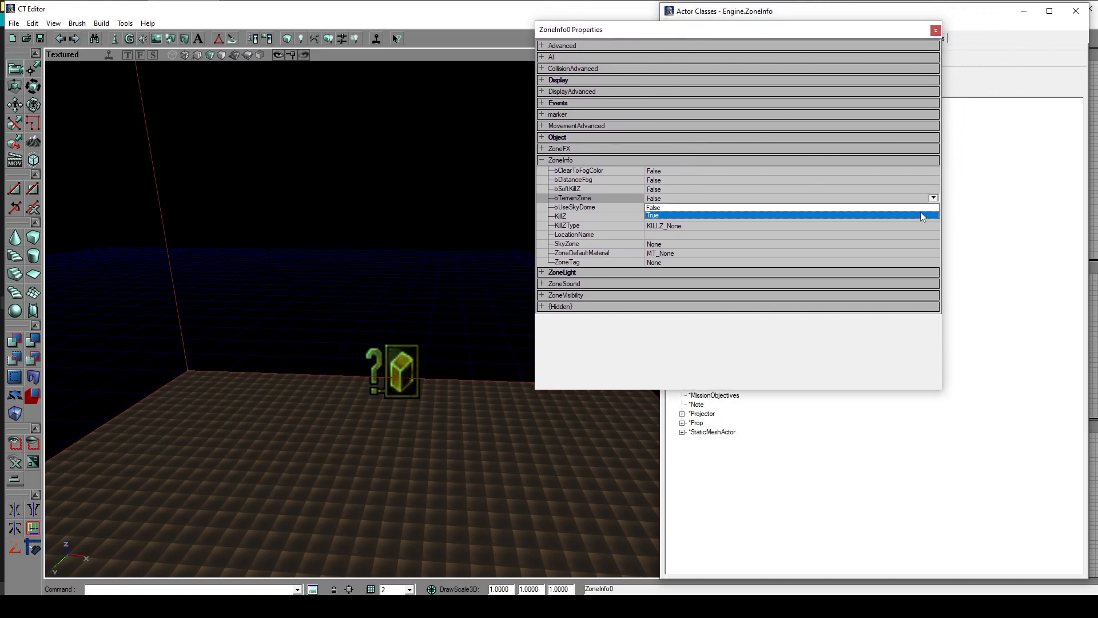
click(921, 215)
click(935, 30)
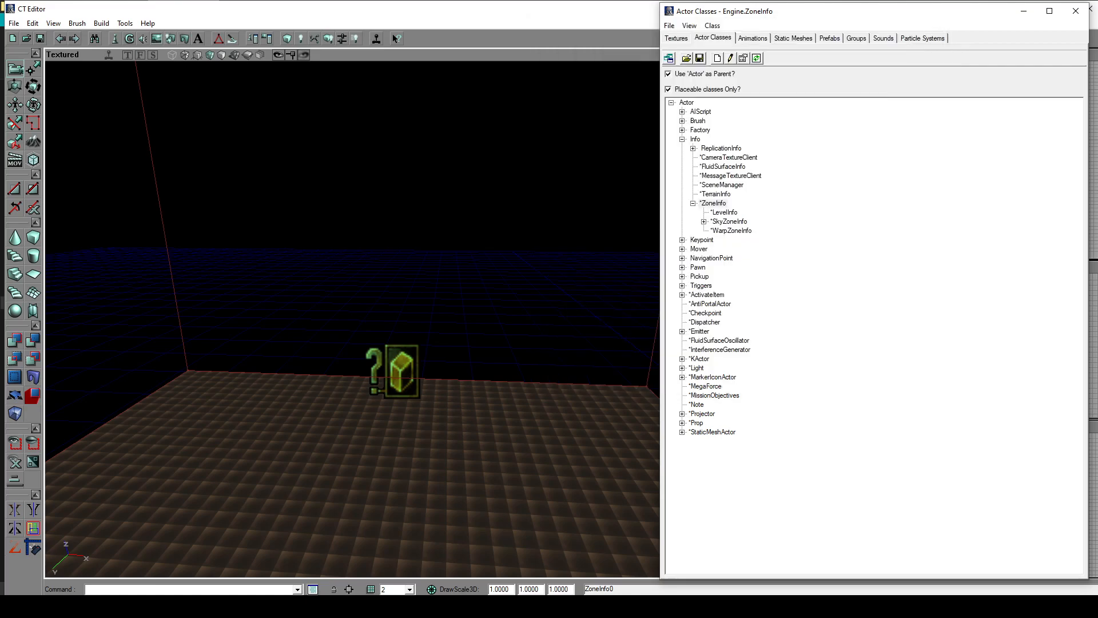
Step: Rebuild the entire level with Build All
click(101, 23)
click(129, 117)
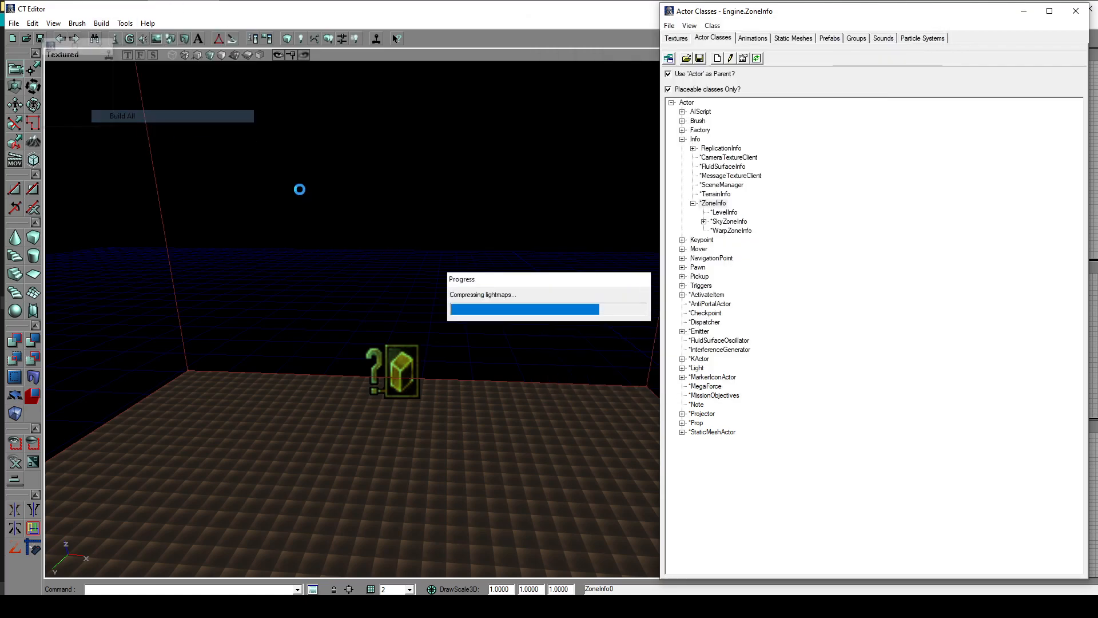
click(654, 360)
Step: Save the level in the Maps folder as tut2.ctm, overwriting the existing file
click(13, 22)
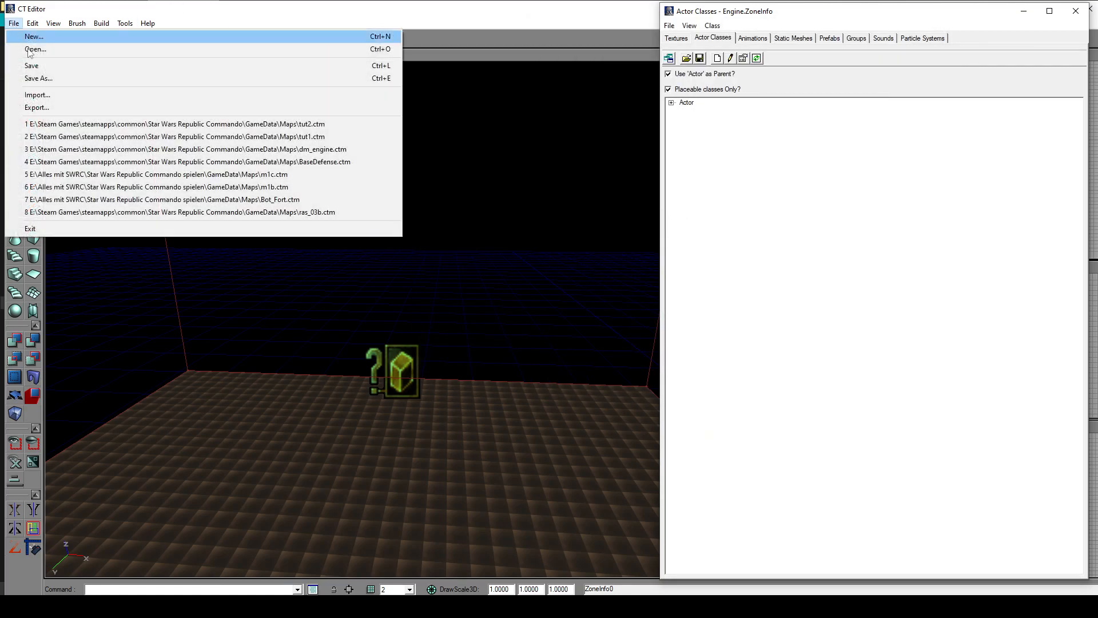
click(71, 66)
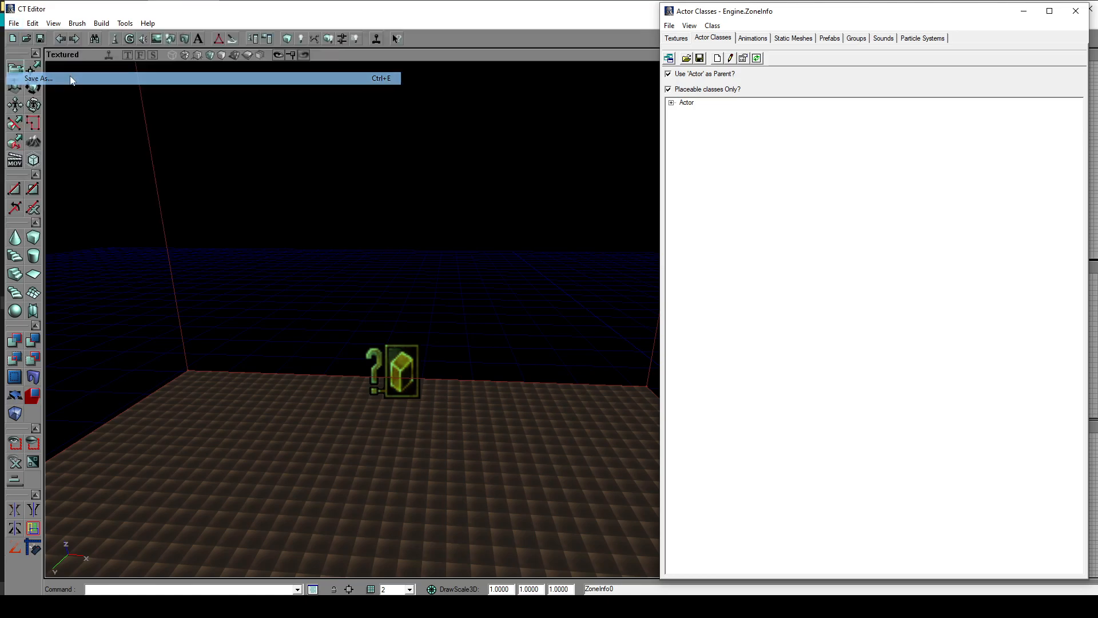
scroll(209, 221, down, 10)
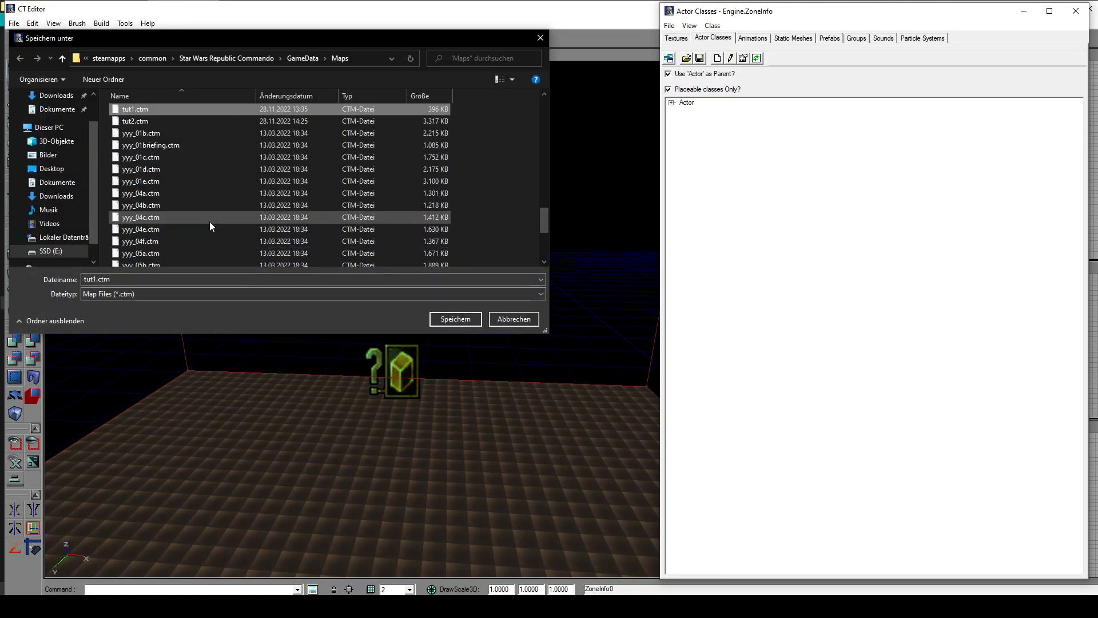
click(143, 120)
click(583, 304)
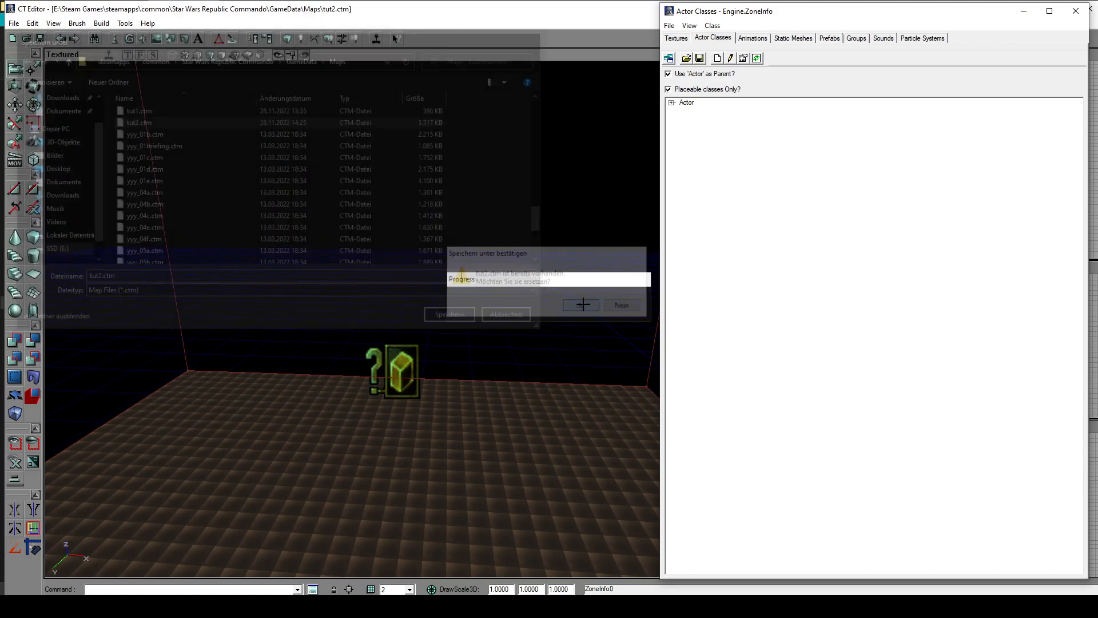
Step: Choose the CoarsePlaster texture from the Unique group of the Arena_Textures package
middle_drag(400, 372, 352, 286)
drag(351, 286, 349, 249)
right_drag(583, 303, 575, 303)
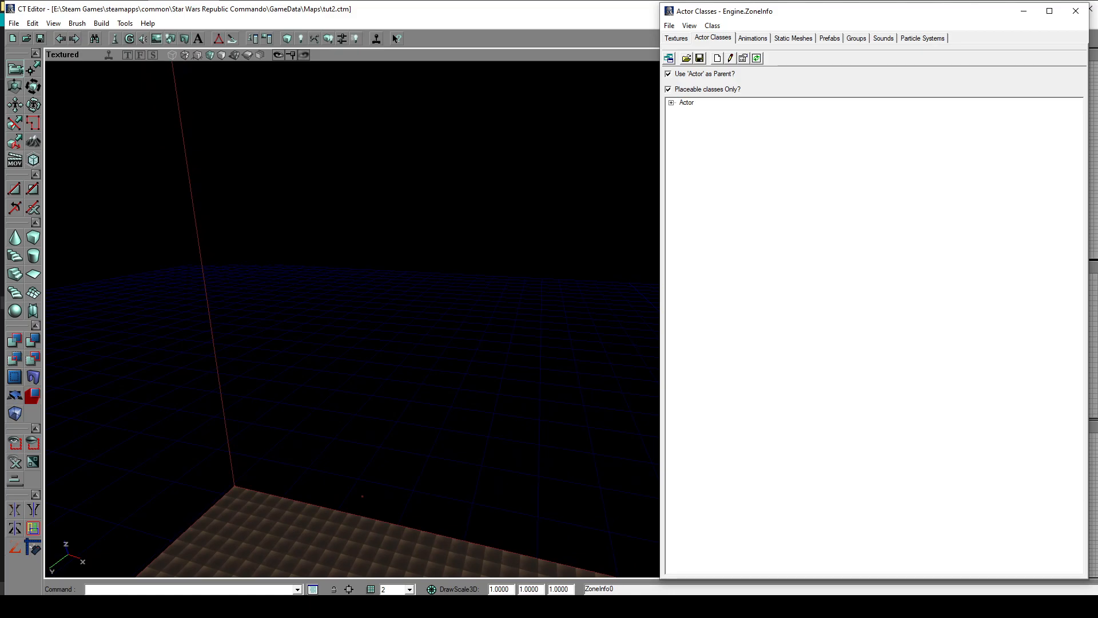
mouse_move(576, 303)
right_down()
mouse_move(554, 363)
mouse_move(598, 343)
mouse_move(574, 339)
mouse_move(584, 281)
mouse_move(476, 340)
mouse_move(474, 251)
mouse_move(343, 366)
mouse_move(297, 171)
mouse_move(274, 258)
mouse_move(573, 310)
right_up()
click(680, 38)
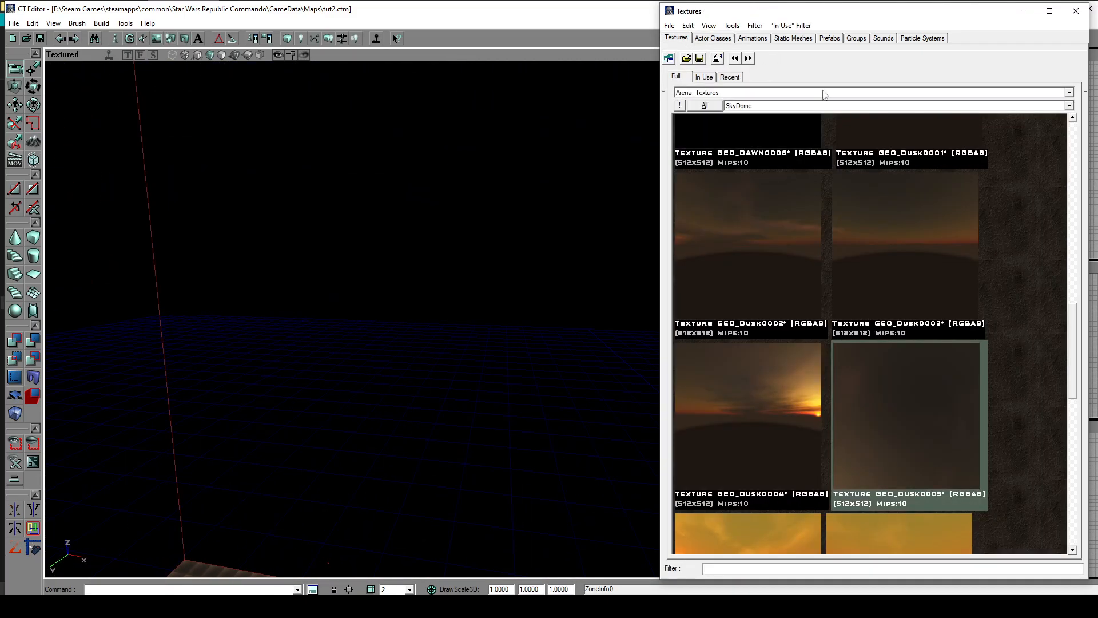
click(765, 108)
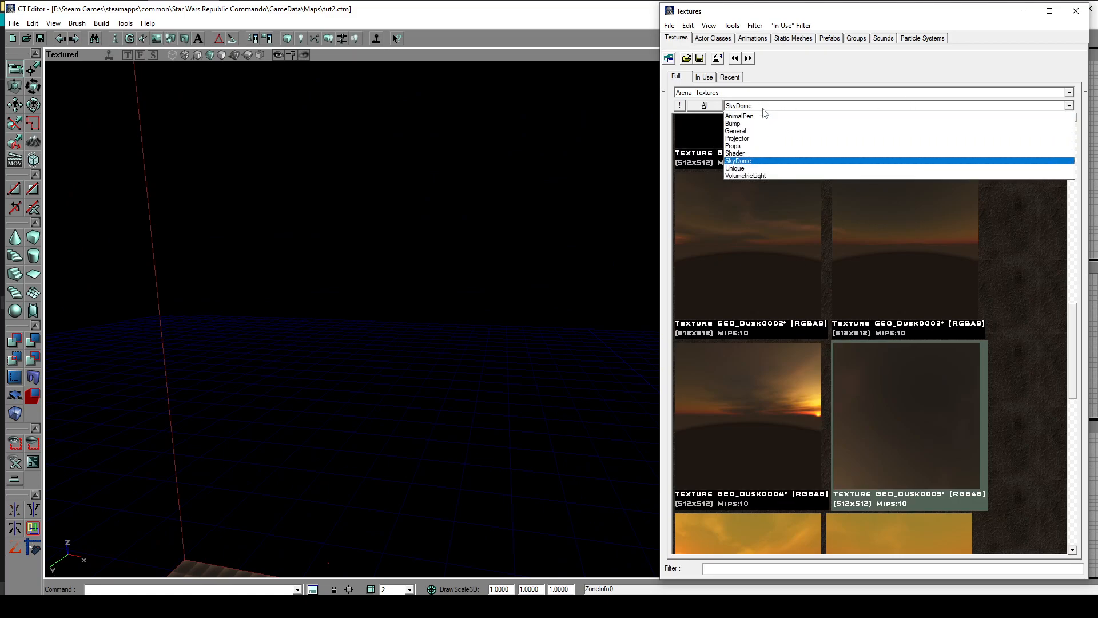
click(759, 168)
drag(1075, 137, 1073, 247)
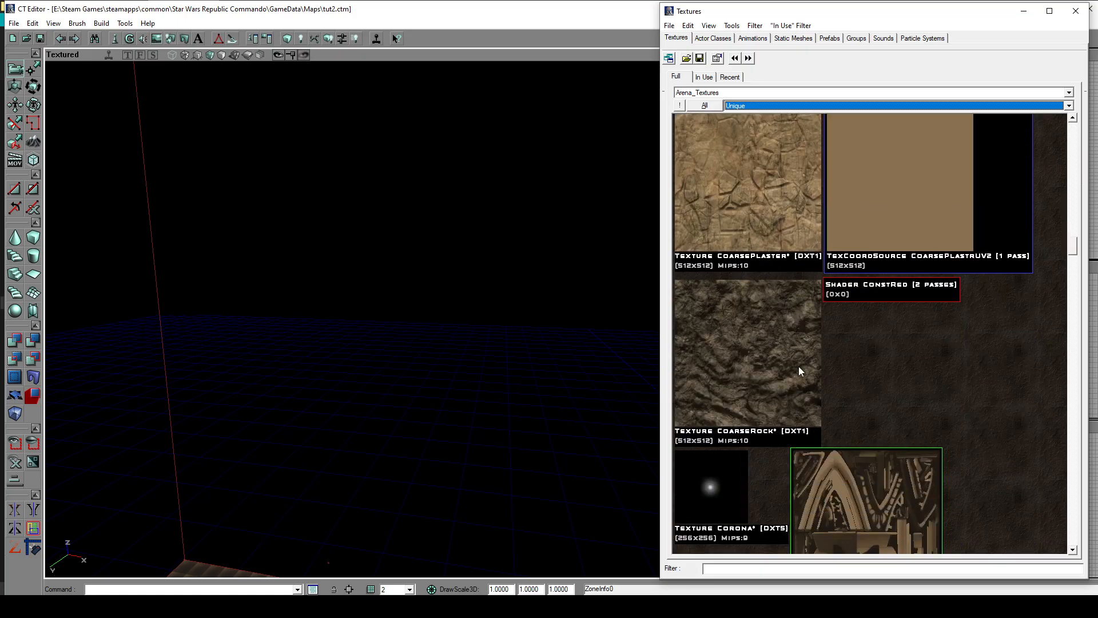
click(748, 211)
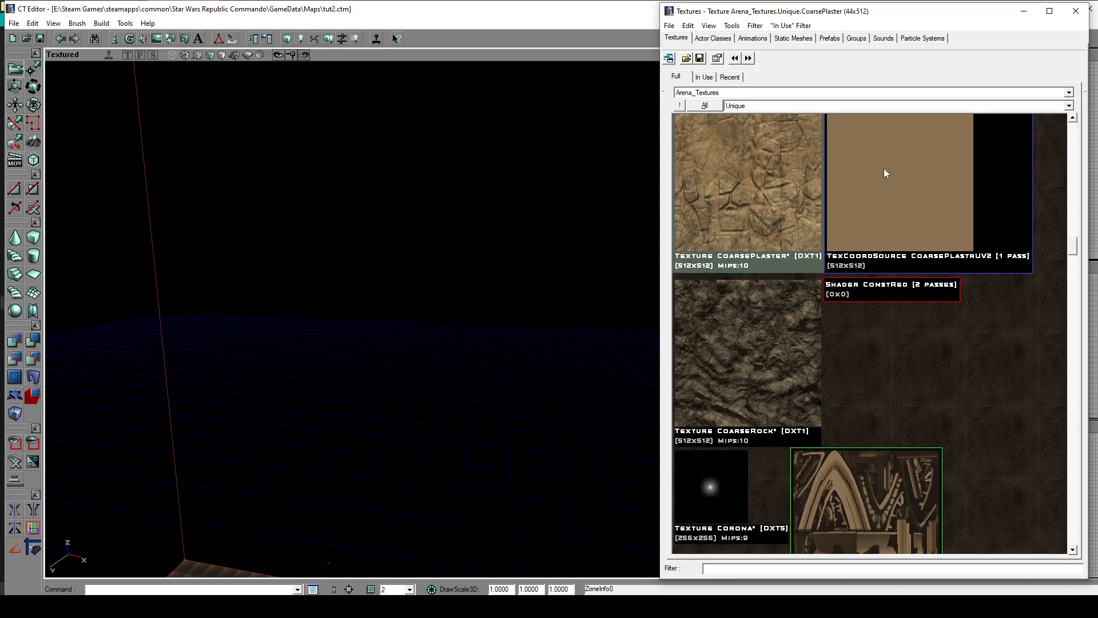
click(1023, 11)
Step: Create a new terrain in terrain editing with the default TerrainHeightmap in MyLevel, sized 256 by 256 with height 32768
right_drag(414, 297, 406, 339)
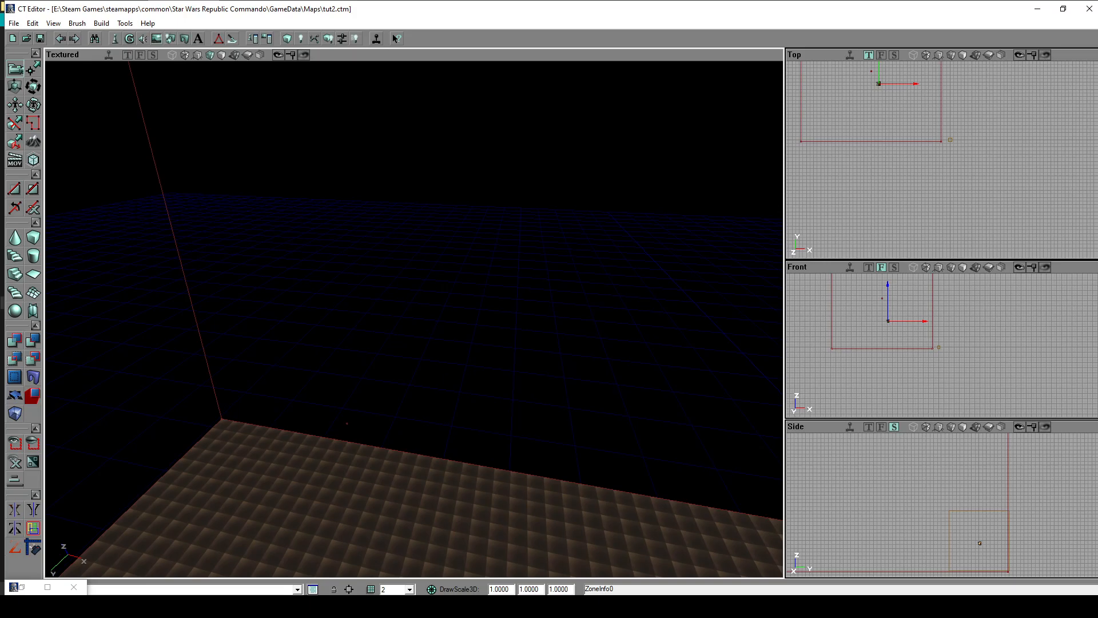
click(34, 142)
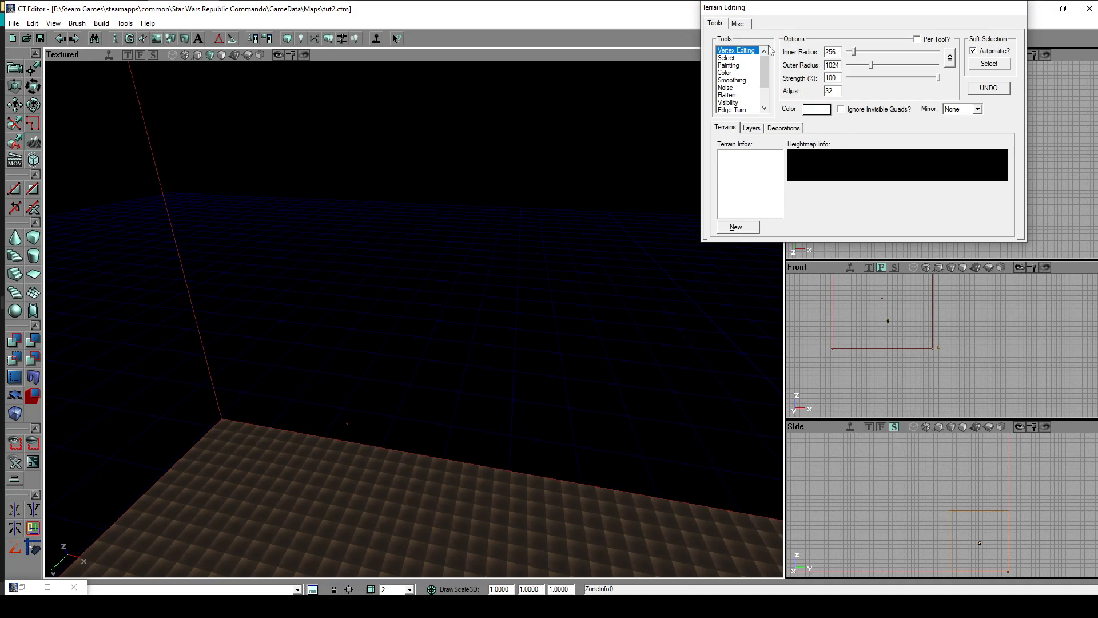
click(739, 228)
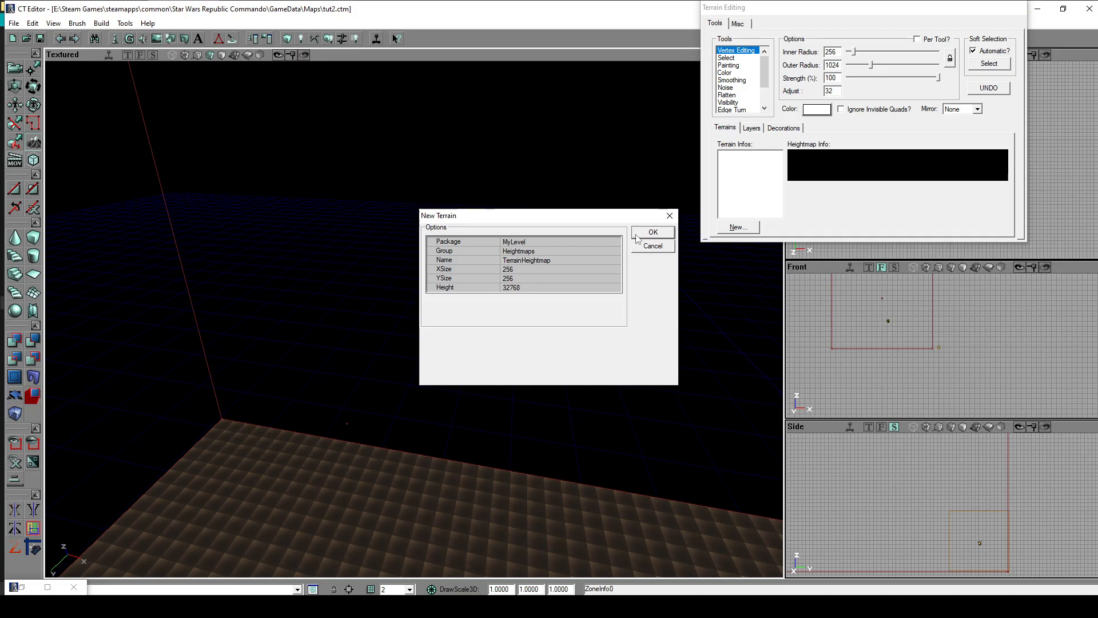
click(655, 233)
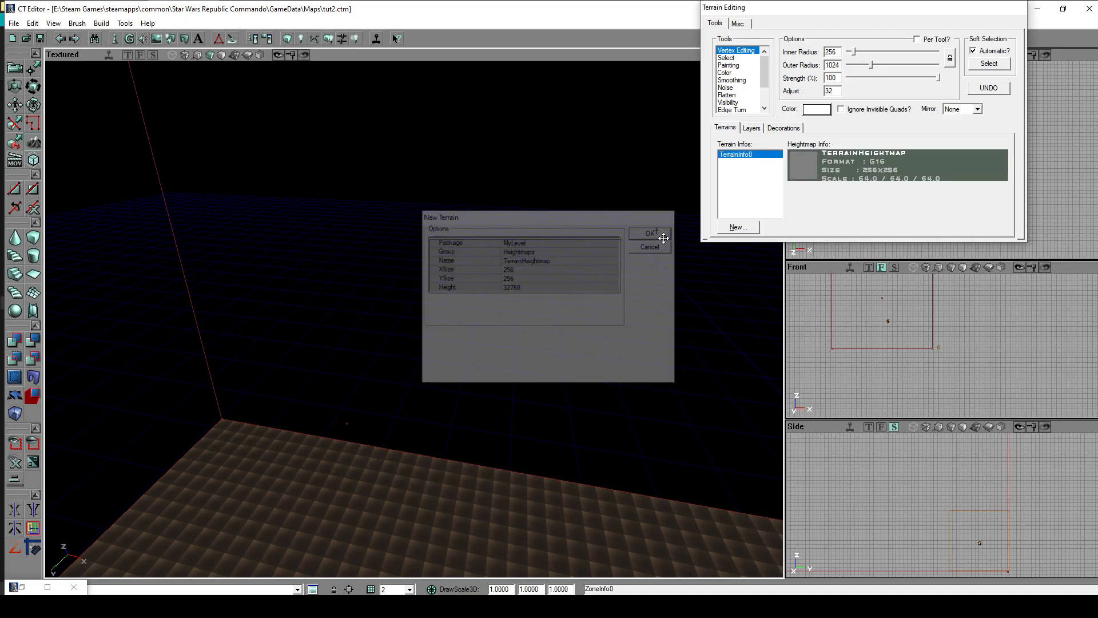
Step: Add a 256 by 256 AlphaLayer with the CoarsePlaster texture as the terrain's first layer
click(750, 130)
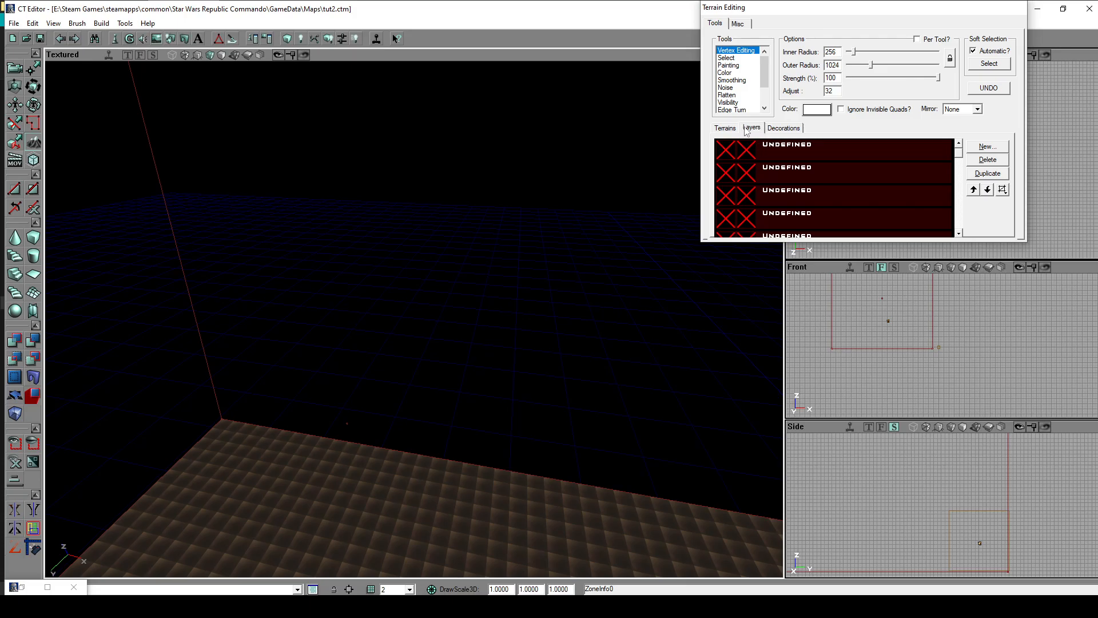
click(727, 146)
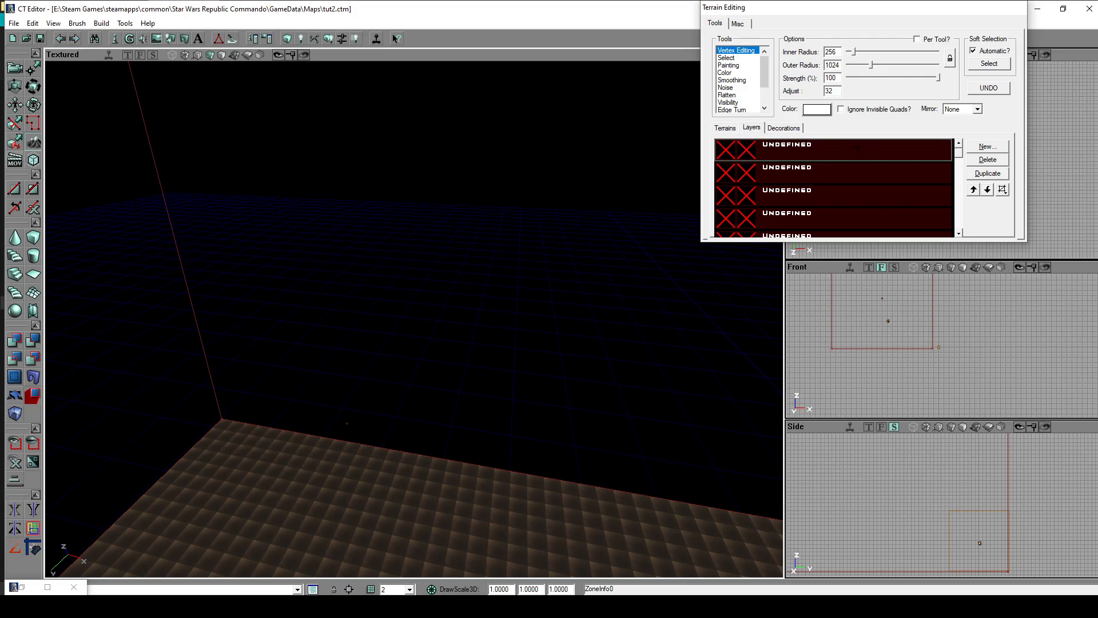
click(984, 147)
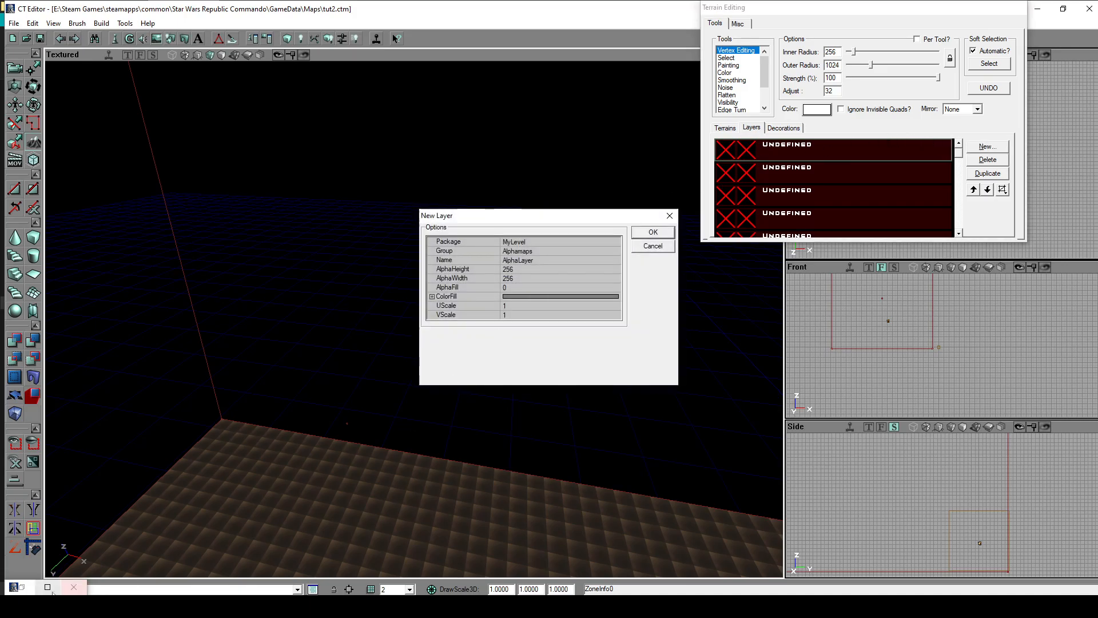
click(653, 233)
click(727, 151)
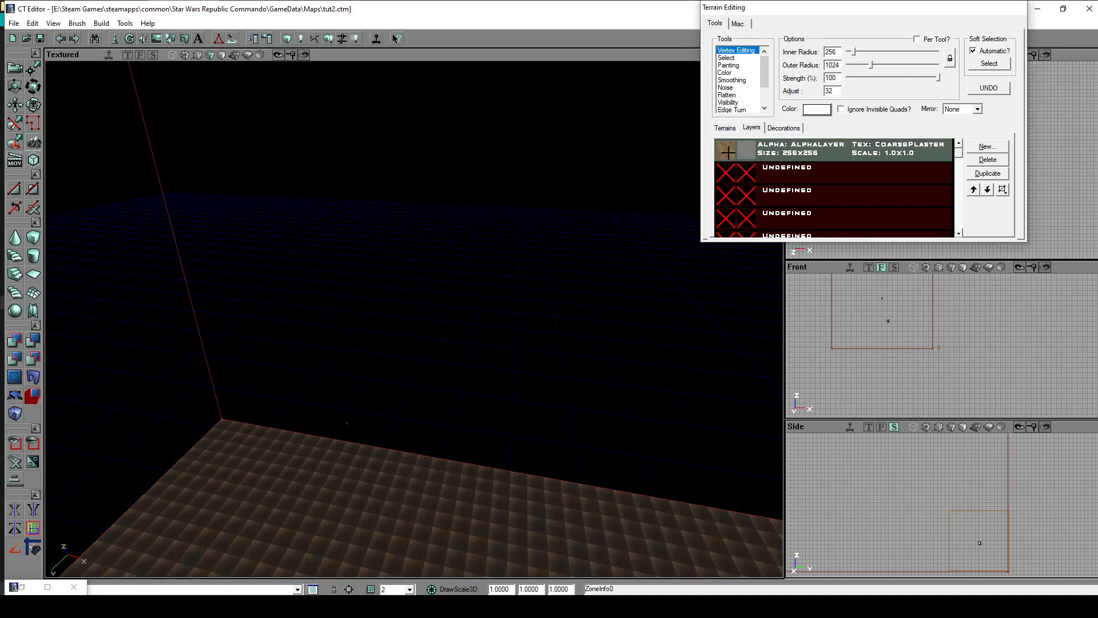
Step: Save the level with the newly textured terrain
drag(553, 389, 680, 409)
mouse_move(572, 346)
mouse_down()
mouse_move(549, 346)
mouse_move(576, 339)
mouse_move(550, 336)
mouse_move(566, 350)
mouse_up()
click(14, 23)
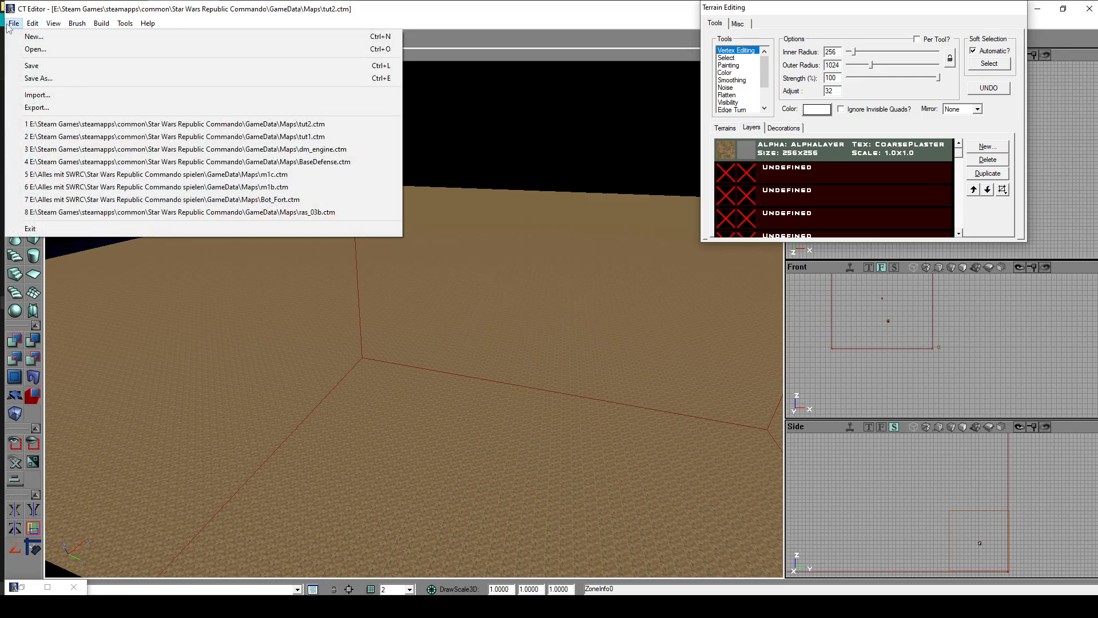
click(38, 65)
Step: Enlarge the CoarsePlaster texture on the terrain layer with the Tex Scale tool
mouse_move(549, 331)
mouse_down()
mouse_move(487, 286)
mouse_move(612, 319)
mouse_move(588, 245)
mouse_move(583, 153)
mouse_move(425, 198)
mouse_move(522, 172)
mouse_move(490, 78)
mouse_move(490, 289)
mouse_move(465, 118)
mouse_move(475, 143)
mouse_up()
drag(766, 73, 768, 90)
click(738, 102)
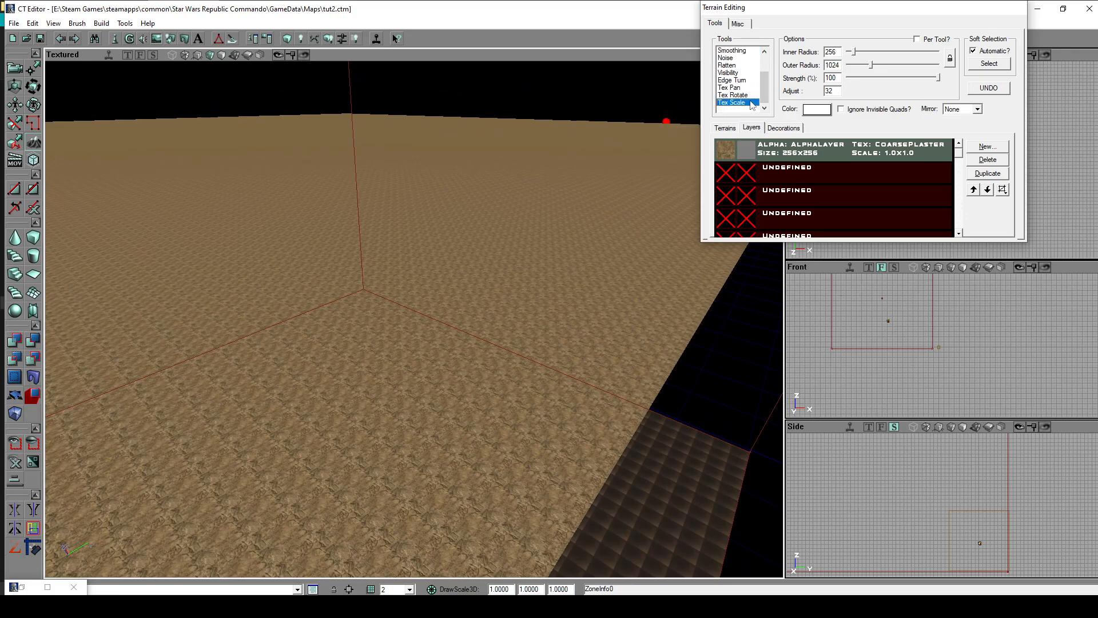
mouse_move(539, 266)
right_down()
mouse_move(493, 421)
mouse_move(488, 551)
mouse_move(534, 331)
mouse_move(532, 271)
right_up()
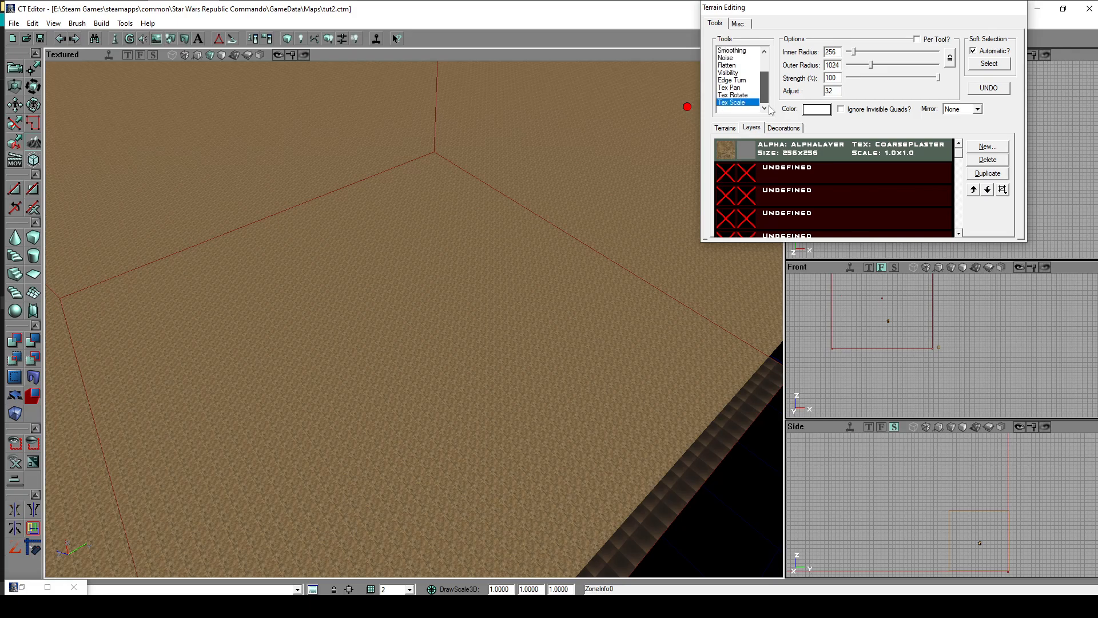
right_drag(451, 357, 451, 257)
scroll(474, 378, up, 3)
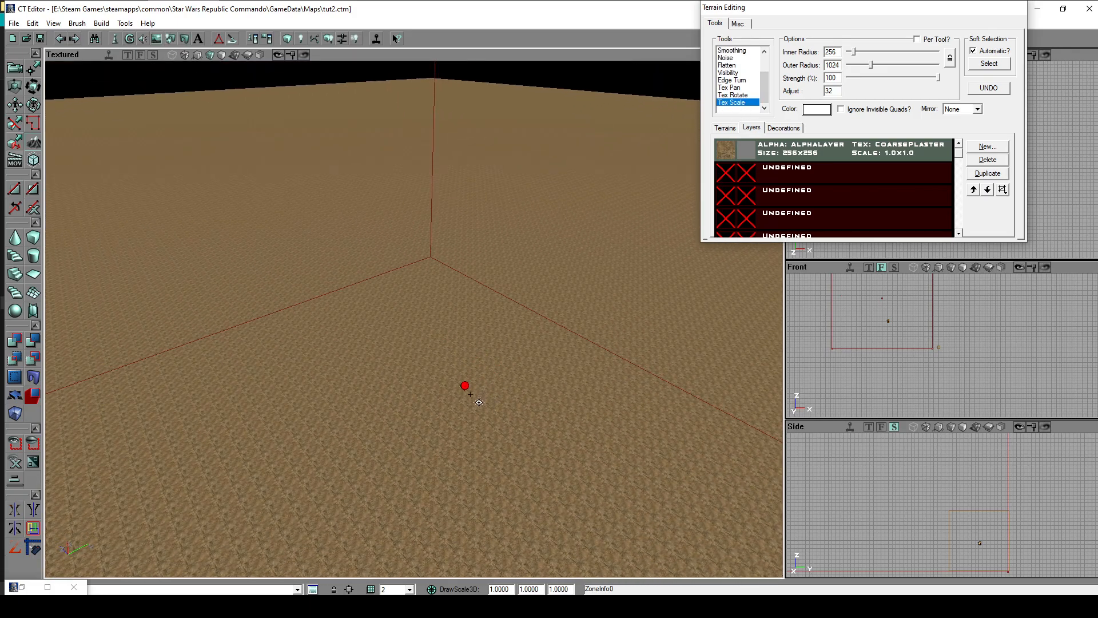
mouse_move(467, 408)
ctrl+mouse_down()
mouse_move(520, 408)
mouse_move(475, 417)
ctrl+mouse_up()
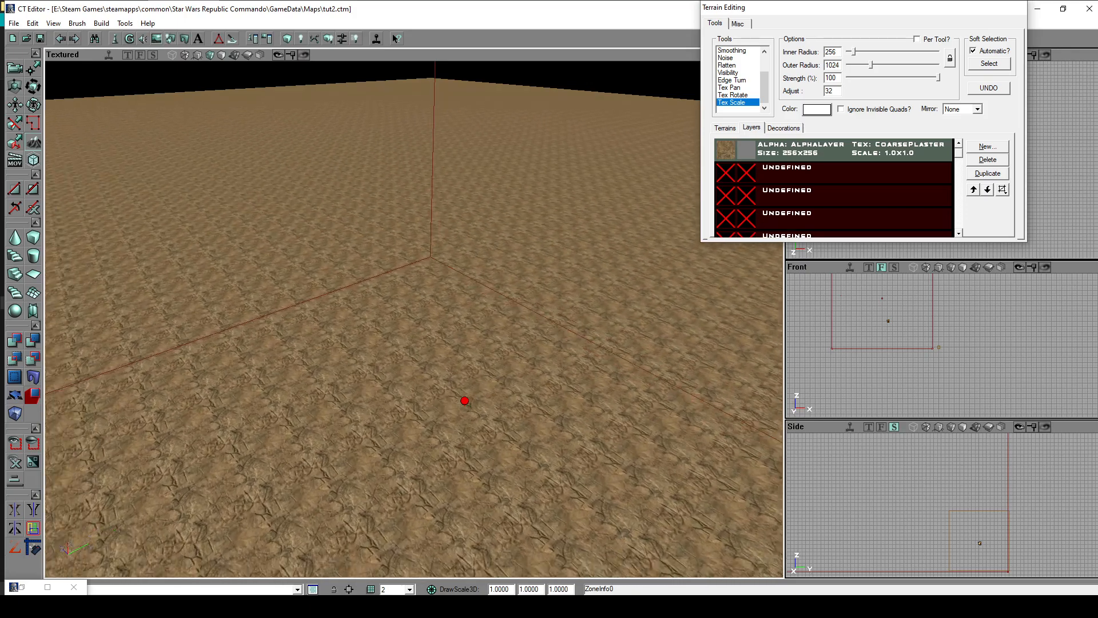
drag(485, 373, 690, 512)
right_drag(691, 512, 223, 173)
drag(434, 526, 430, 417)
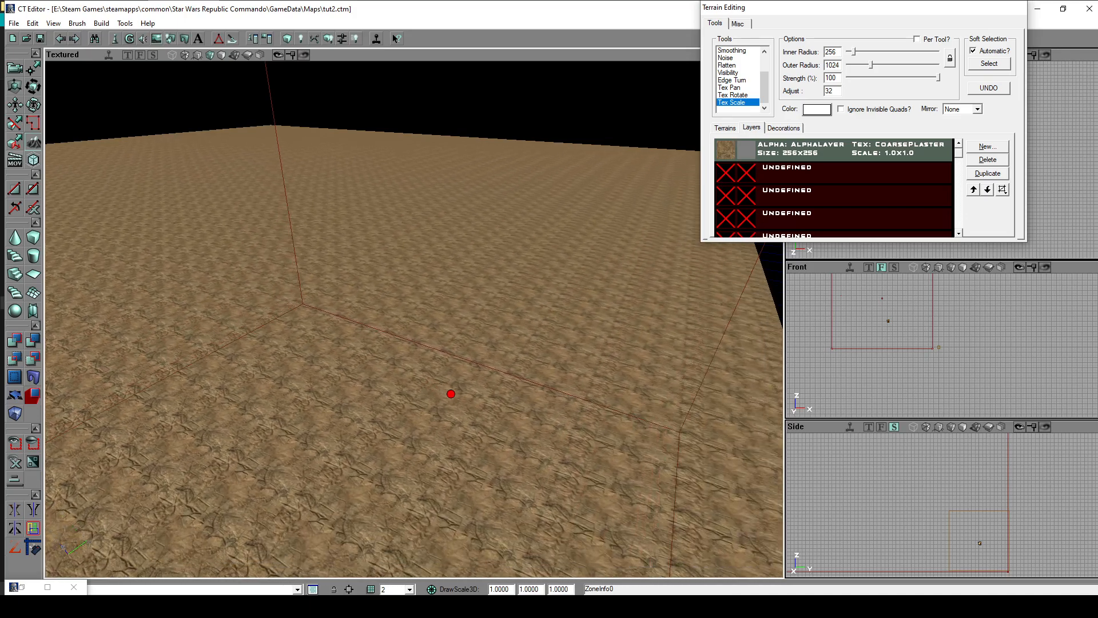
right_drag(436, 416, 434, 366)
drag(438, 517, 571, 267)
Step: Rotate the CoarsePlaster texture on the terrain layer with the Tex Rotate tool
click(732, 80)
click(732, 88)
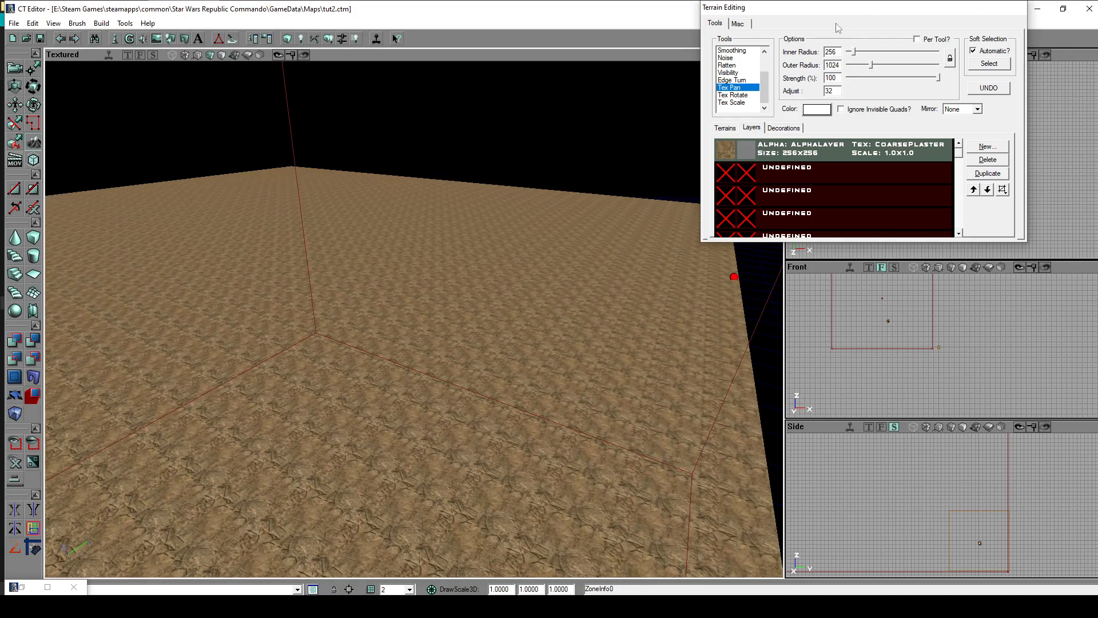
click(738, 95)
mouse_move(446, 322)
ctrl+mouse_down()
mouse_move(515, 323)
mouse_move(446, 322)
ctrl+mouse_up()
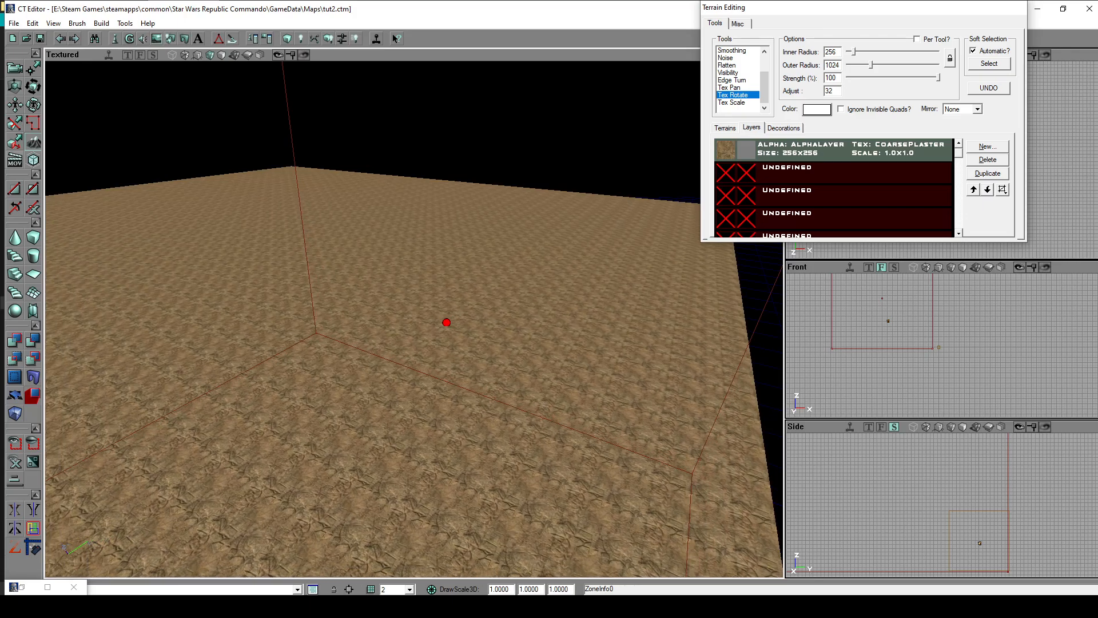
click(743, 89)
click(745, 81)
drag(762, 79, 768, 65)
Step: Save the level with the adjusted terrain texture
drag(422, 301, 422, 309)
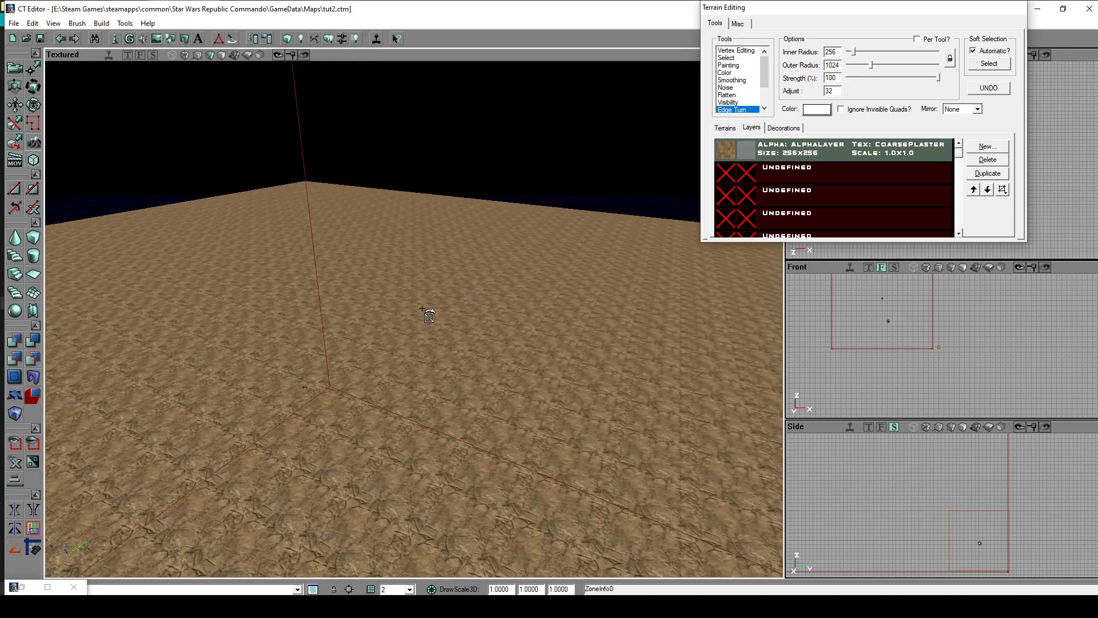
click(13, 23)
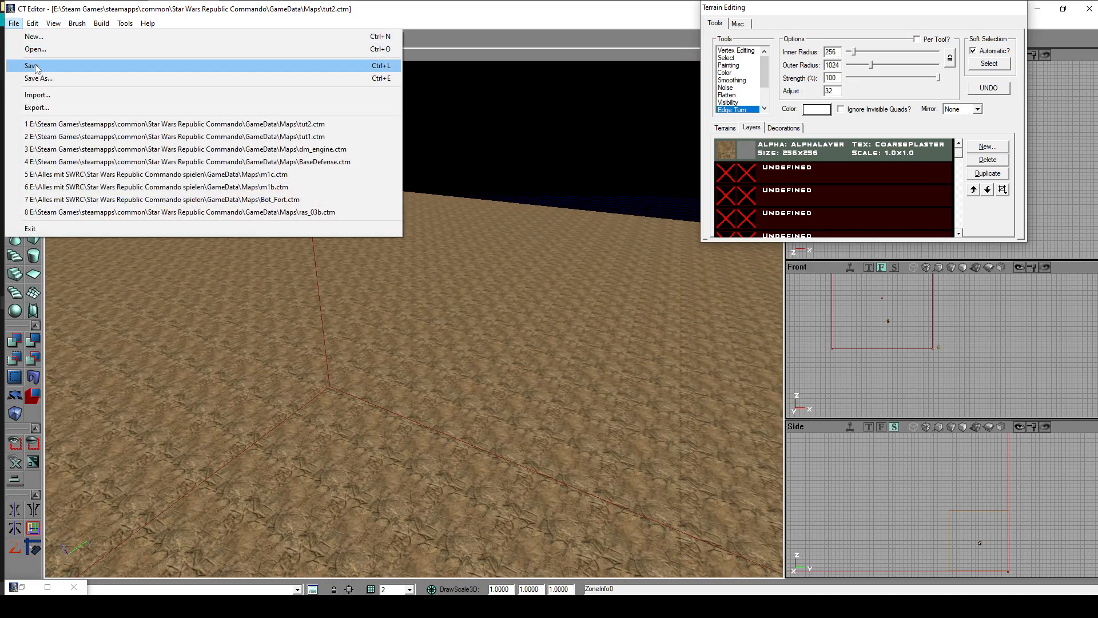
click(36, 68)
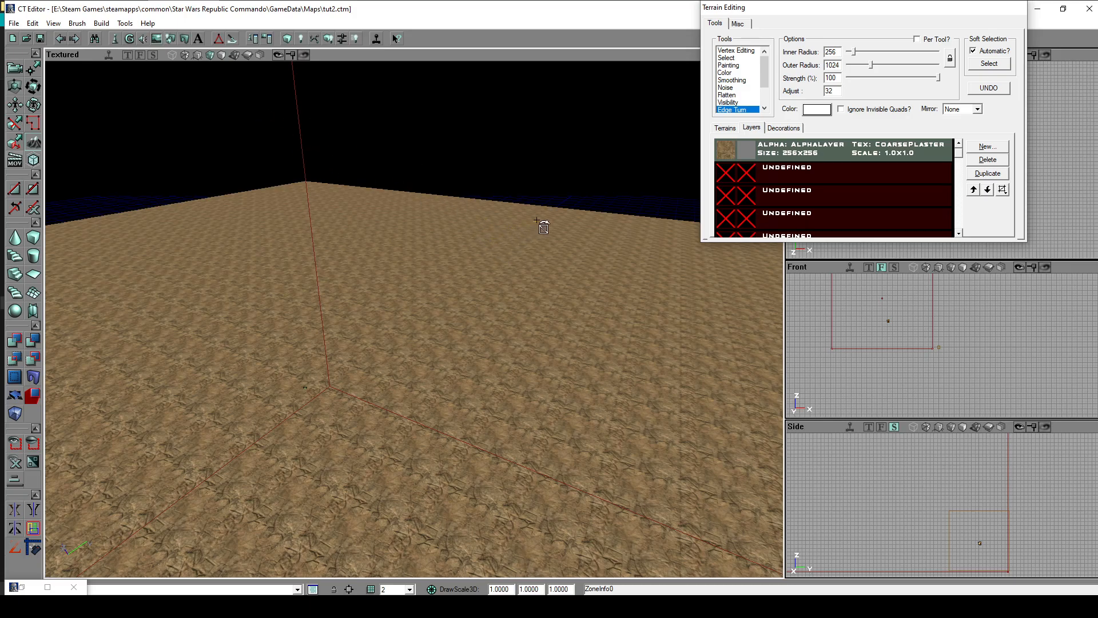
Step: Raise a hill near the terrain's corner with Vertex Editing, using inner radius 256 and outer radius 1823
click(746, 51)
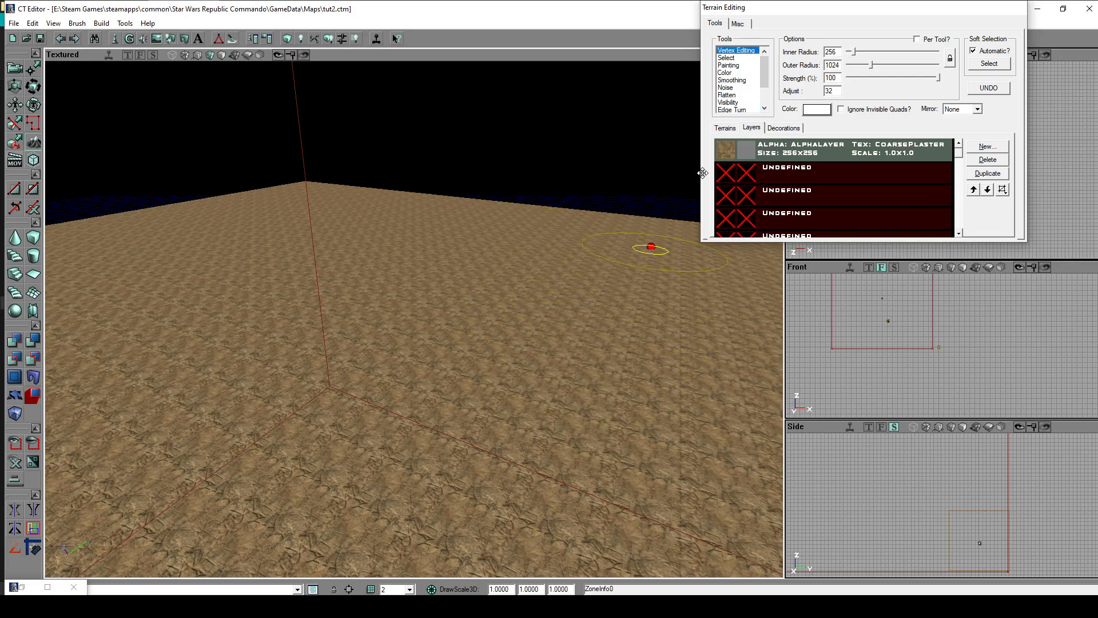
drag(480, 257, 379, 292)
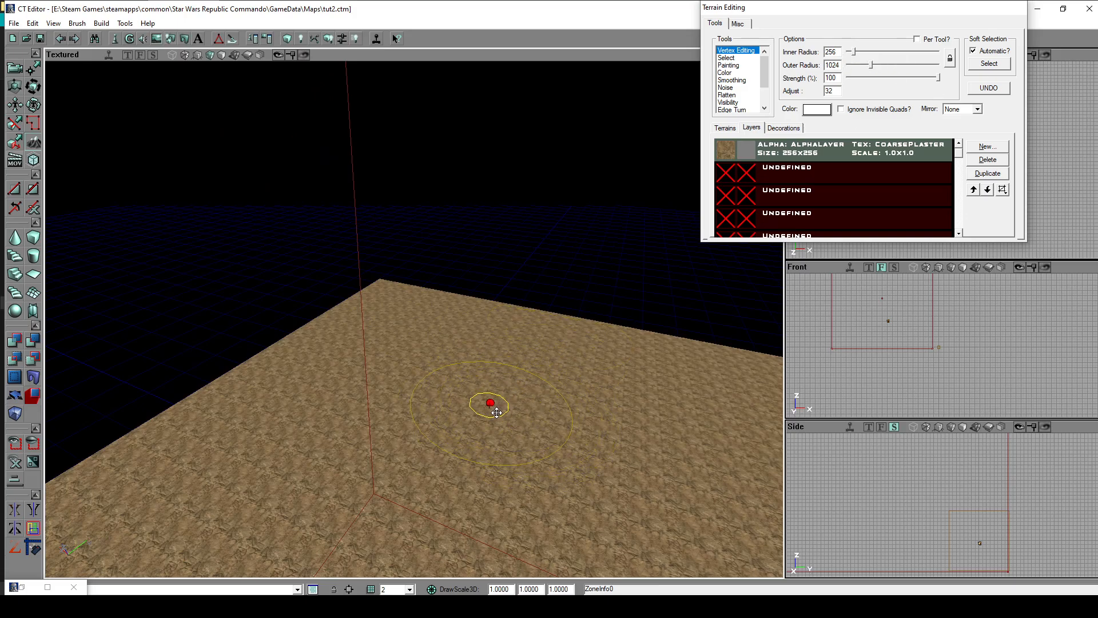
drag(873, 70, 875, 70)
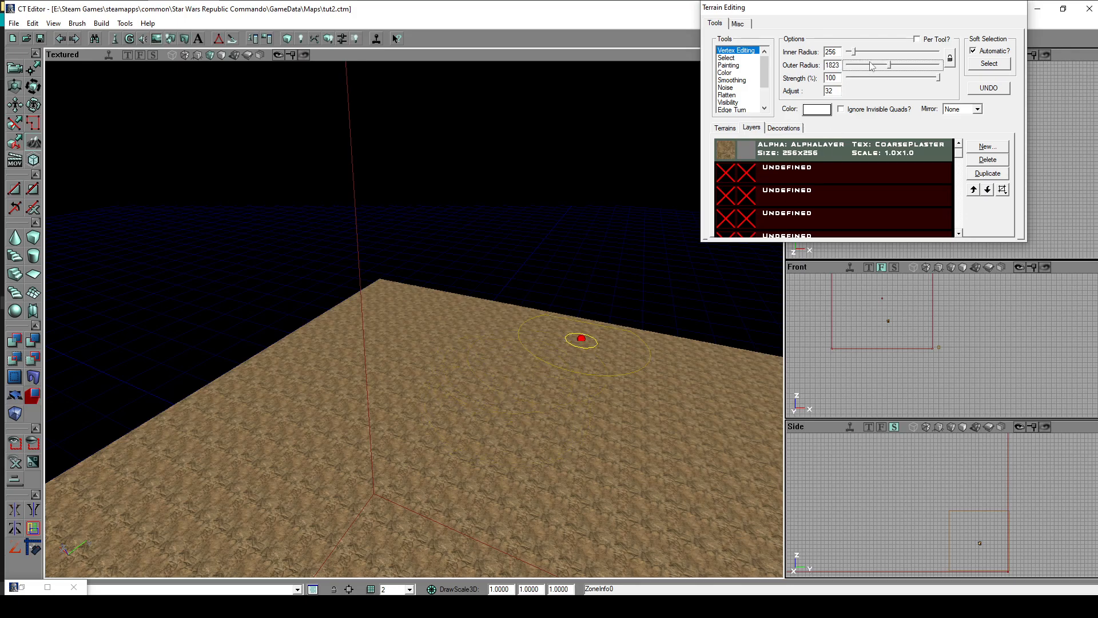
drag(477, 375, 464, 395)
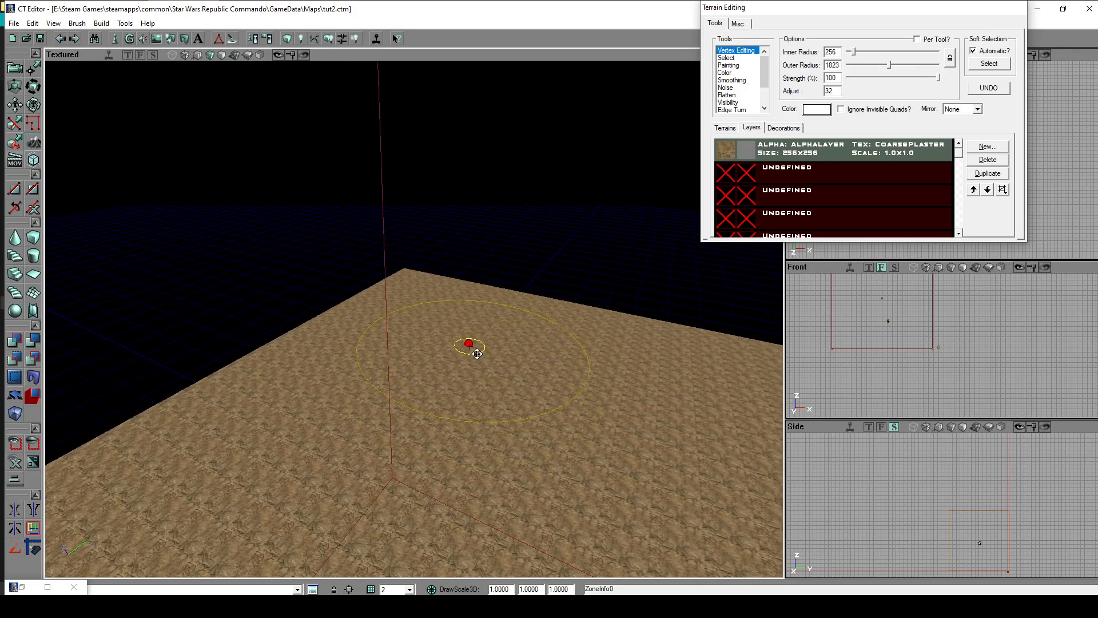
ctrl+click(468, 343)
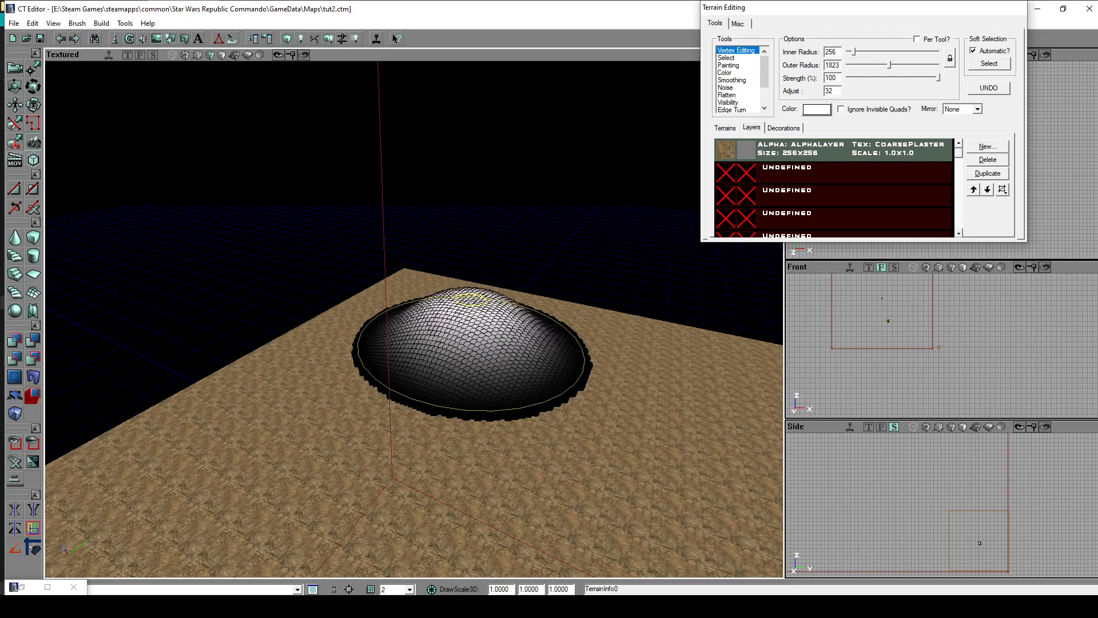
Step: Raise a second hill on the flat terrain beside the first one with the same brush radii
right_drag(487, 354, 498, 358)
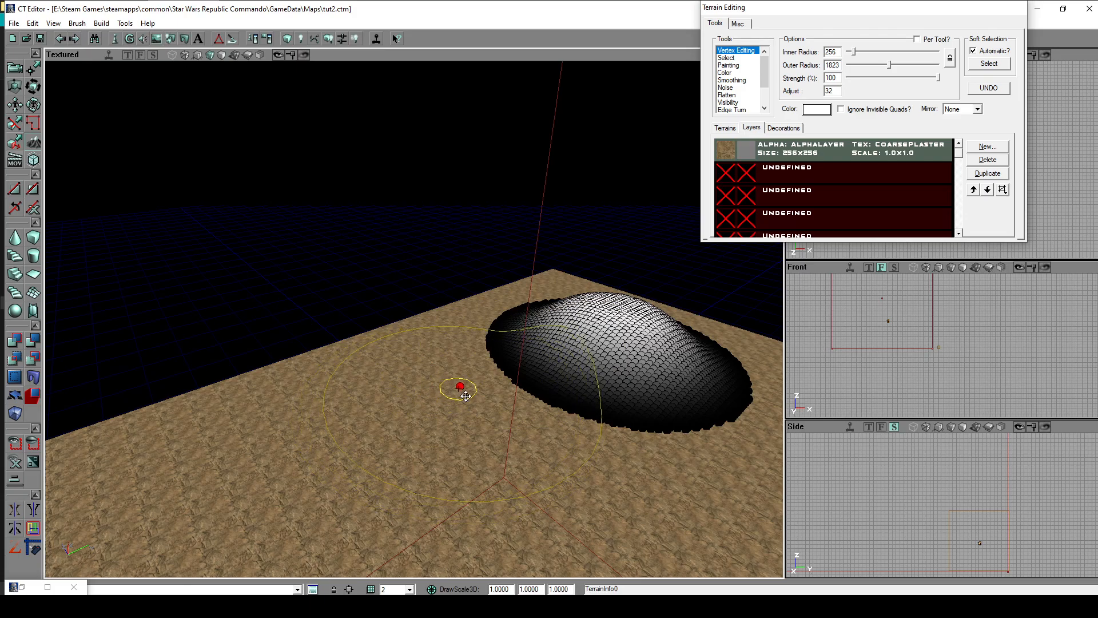
right_drag(435, 401, 491, 365)
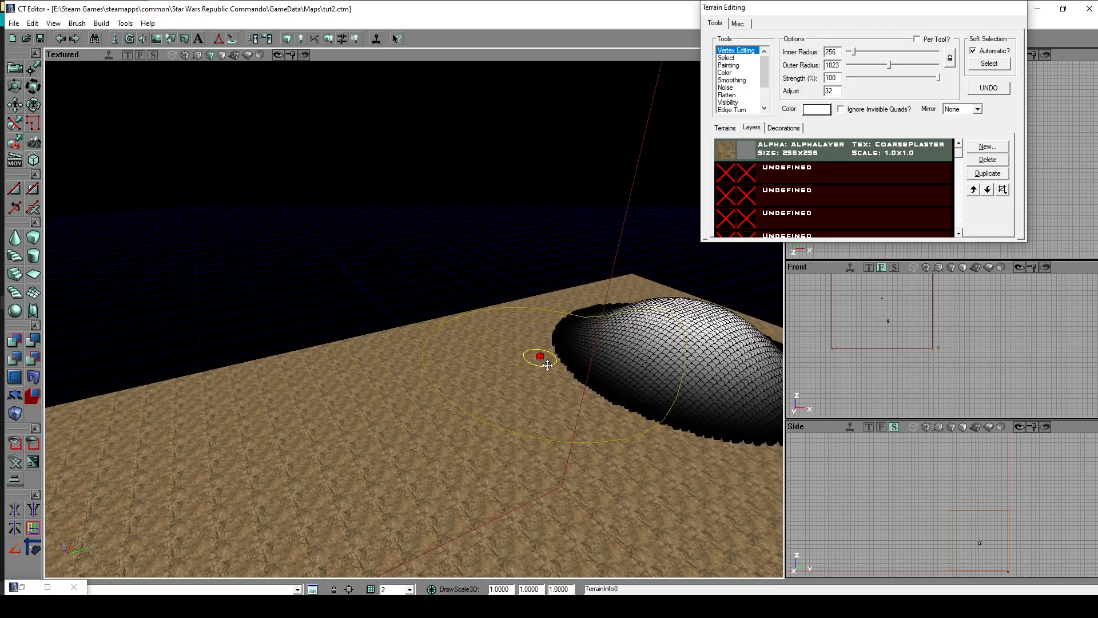
mouse_move(544, 387)
right_down()
mouse_move(450, 403)
mouse_move(356, 296)
mouse_move(338, 486)
mouse_move(620, 372)
right_up()
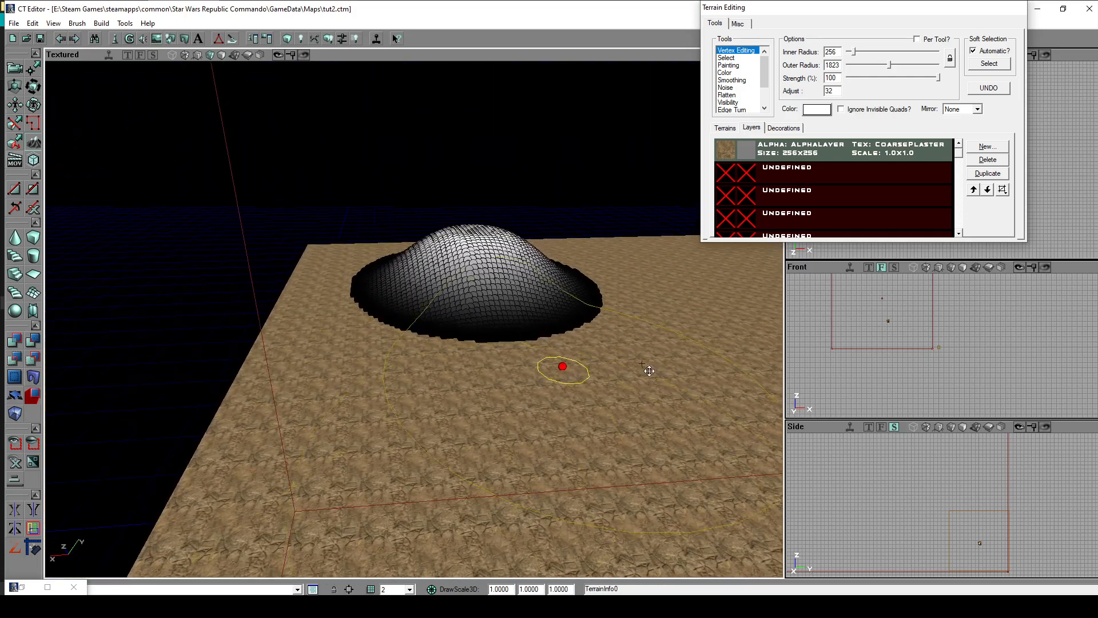
ctrl+click(728, 318)
right_drag(674, 348, 732, 338)
mouse_move(661, 354)
mouse_down()
mouse_move(715, 337)
mouse_move(623, 275)
mouse_move(662, 354)
mouse_up()
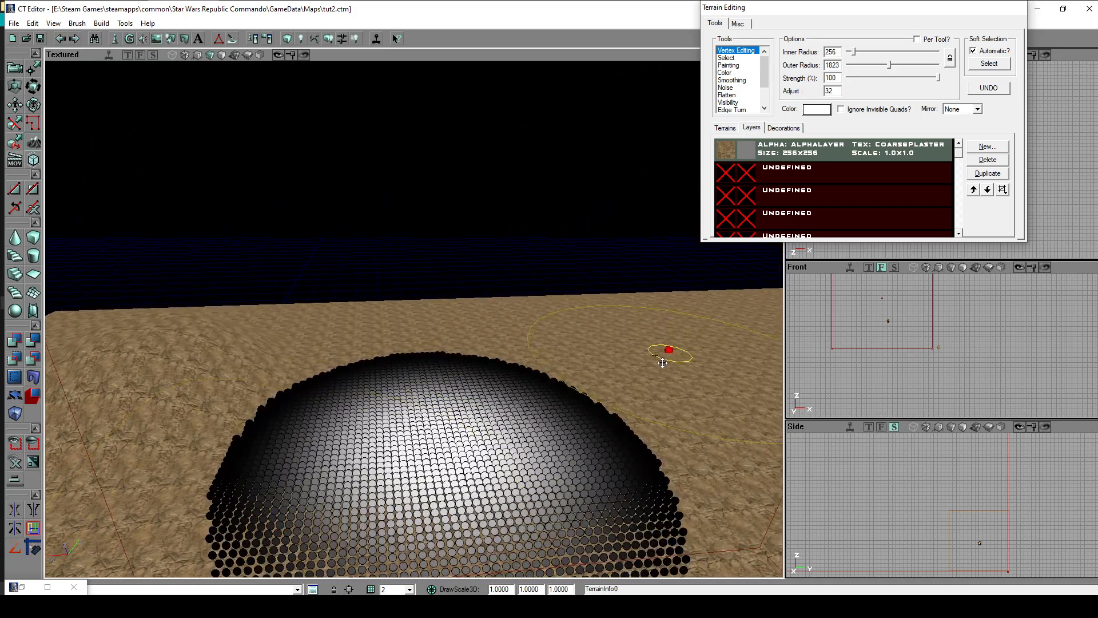
Step: Raise a tall hill on another flat area of the terrain with Vertex Editing
drag(535, 343, 483, 343)
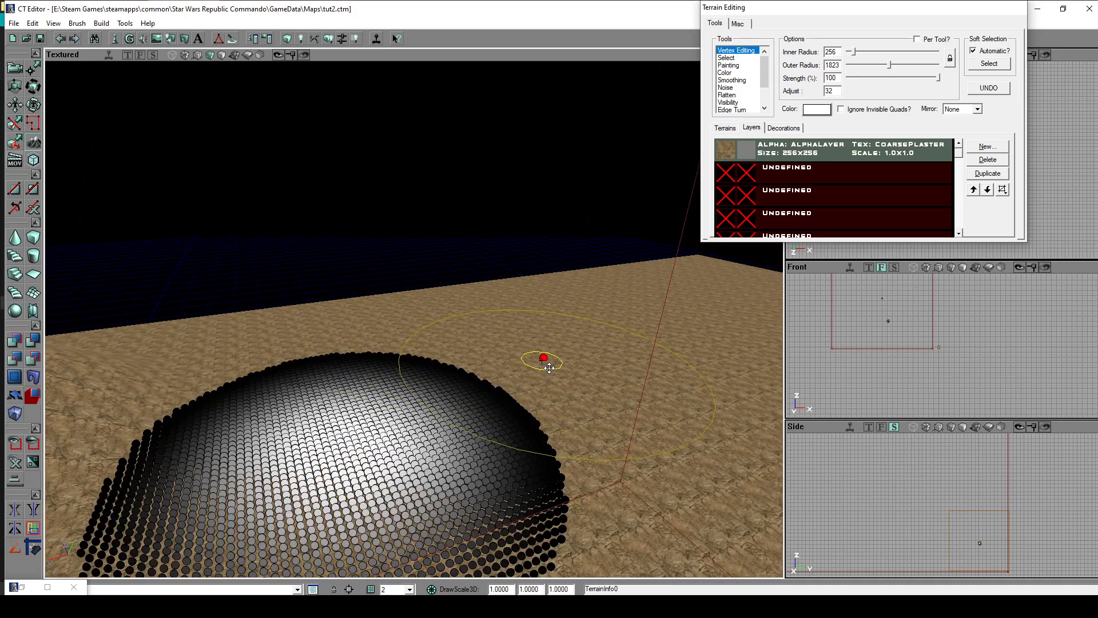
right_drag(562, 414, 666, 437)
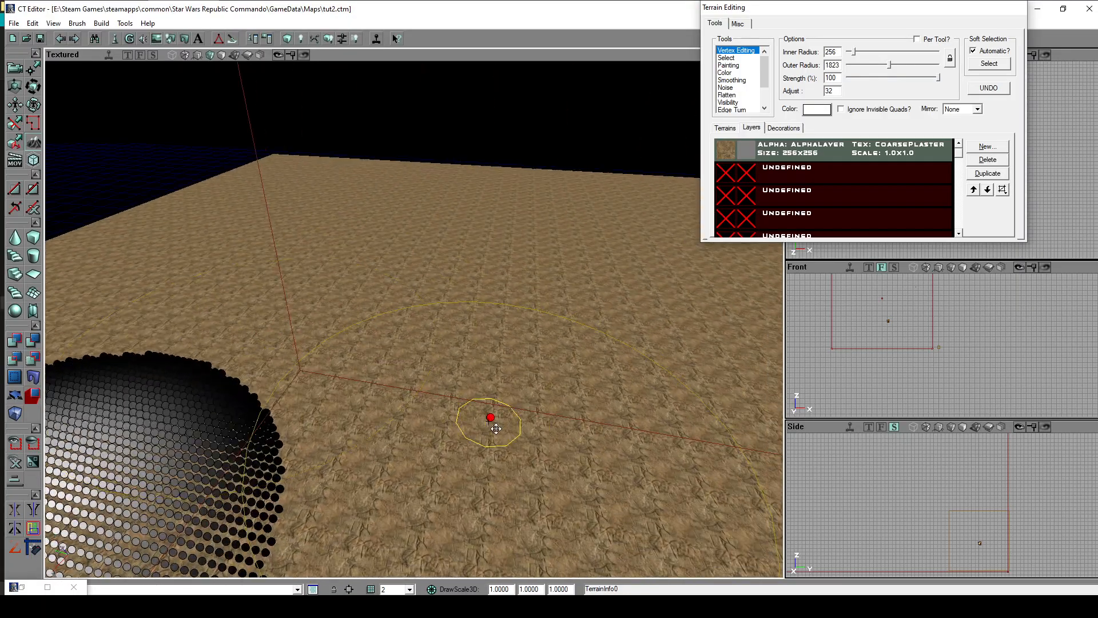
right_drag(445, 417, 394, 475)
right_drag(597, 296, 406, 406)
ctrl+click(433, 387)
mouse_move(434, 387)
mouse_down()
mouse_move(527, 409)
mouse_move(153, 353)
mouse_up()
right_drag(600, 418, 462, 386)
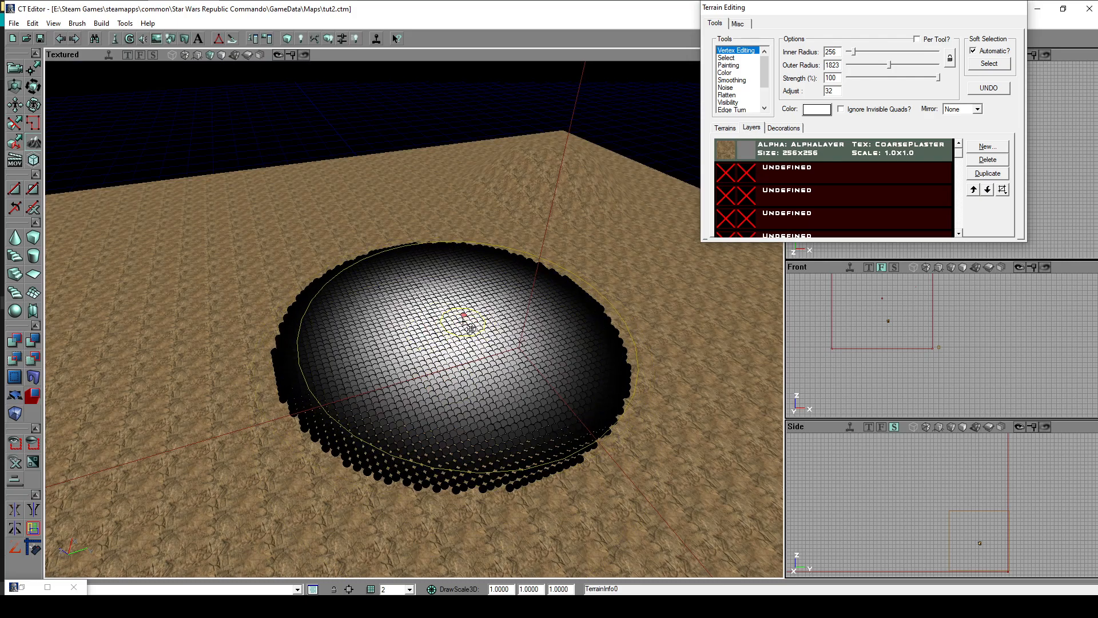
mouse_move(468, 265)
ctrl+mouse_down()
mouse_move(476, 199)
mouse_move(464, 302)
ctrl+mouse_up()
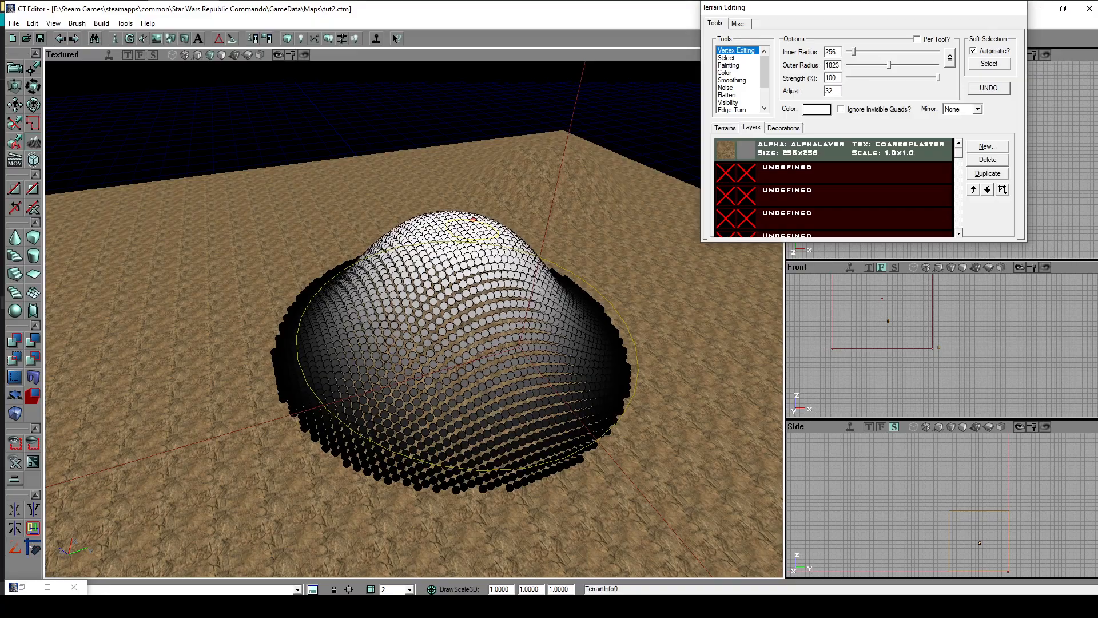
Step: Raise an adjoining hill that overlaps the edge of the tall one
drag(517, 350, 483, 331)
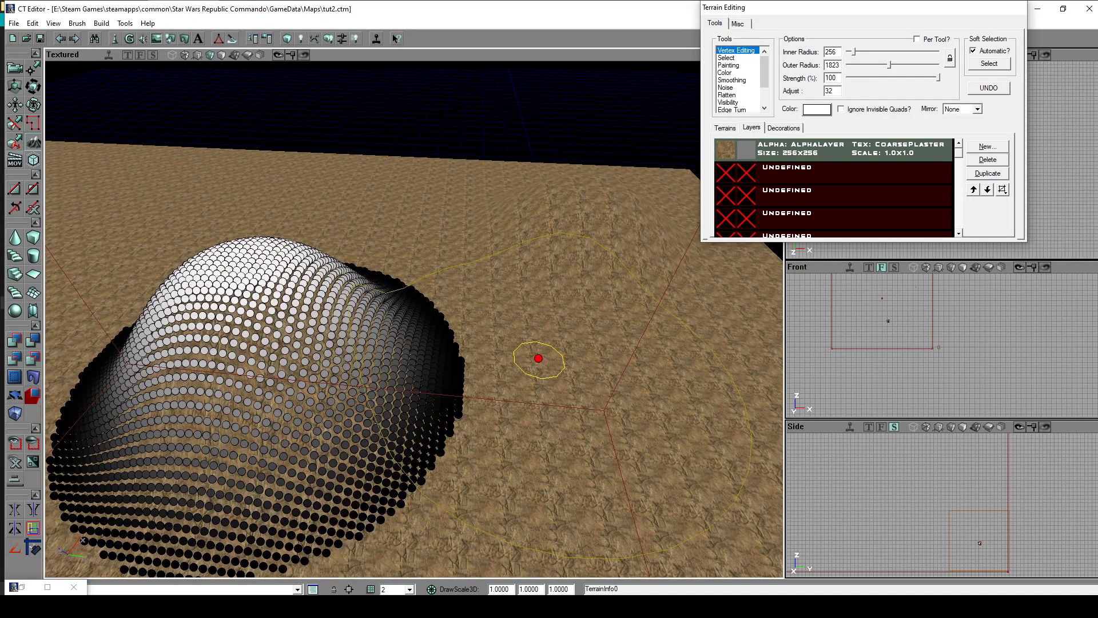
ctrl+click(525, 354)
ctrl+drag(523, 339, 507, 389)
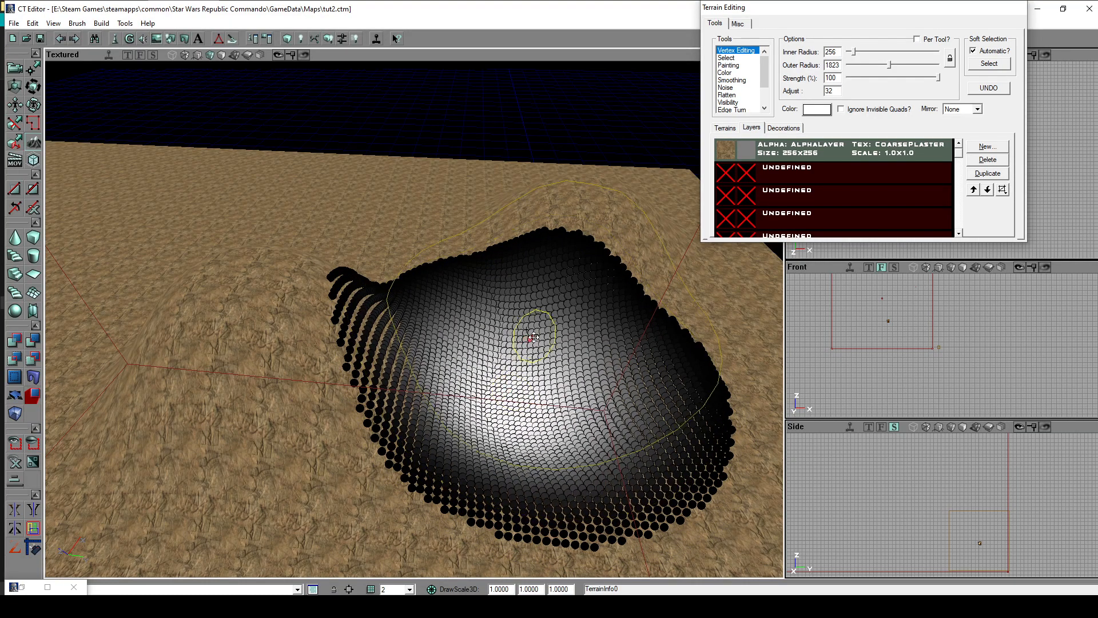
Step: Raise one more hill near a terrain corner, overlapping the slope of its neighbour
drag(525, 314, 629, 321)
drag(252, 318, 108, 317)
mouse_move(577, 325)
mouse_down()
mouse_move(441, 252)
mouse_move(551, 252)
mouse_move(571, 312)
mouse_up()
ctrl+drag(461, 305, 468, 305)
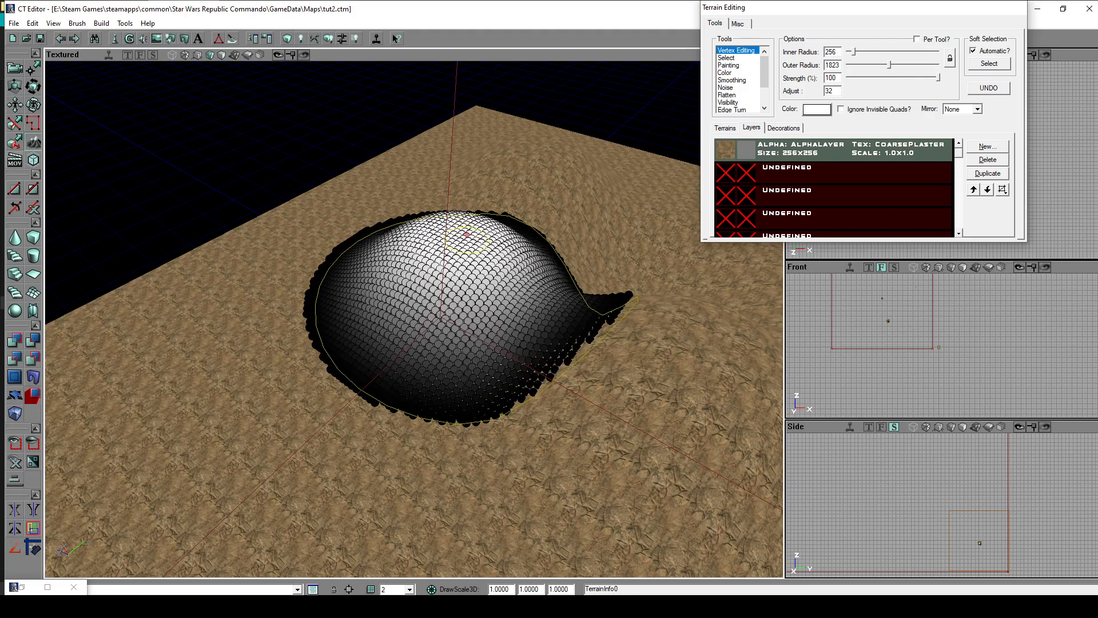
Step: Set the Vertex Editing inner radius to 1089 and raise a broad, flat-topped hill on the terrain
click(854, 53)
mouse_move(552, 337)
mouse_down()
mouse_move(377, 303)
mouse_move(378, 269)
mouse_up()
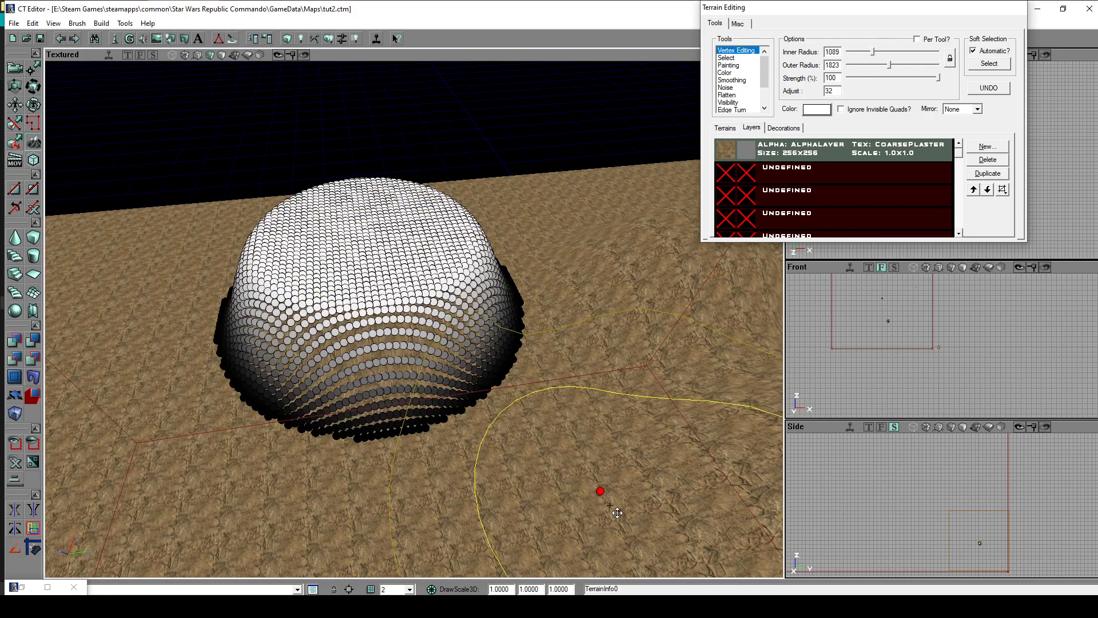
right_drag(546, 457, 606, 417)
mouse_move(437, 505)
mouse_down()
mouse_move(429, 472)
mouse_move(467, 287)
mouse_move(448, 262)
mouse_move(428, 259)
mouse_up()
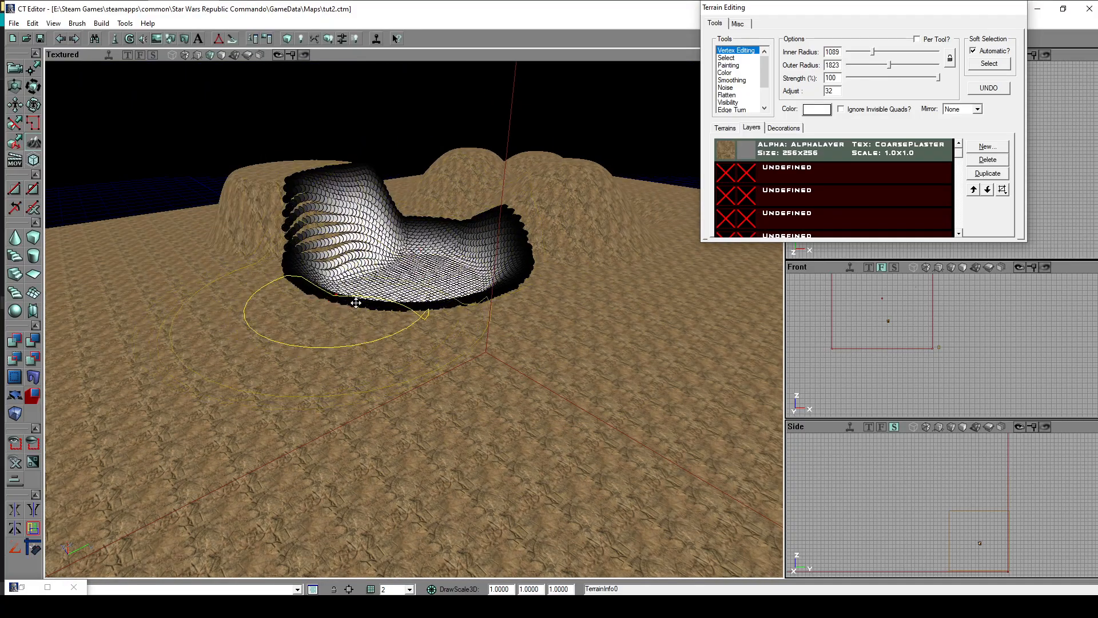
drag(578, 347, 588, 299)
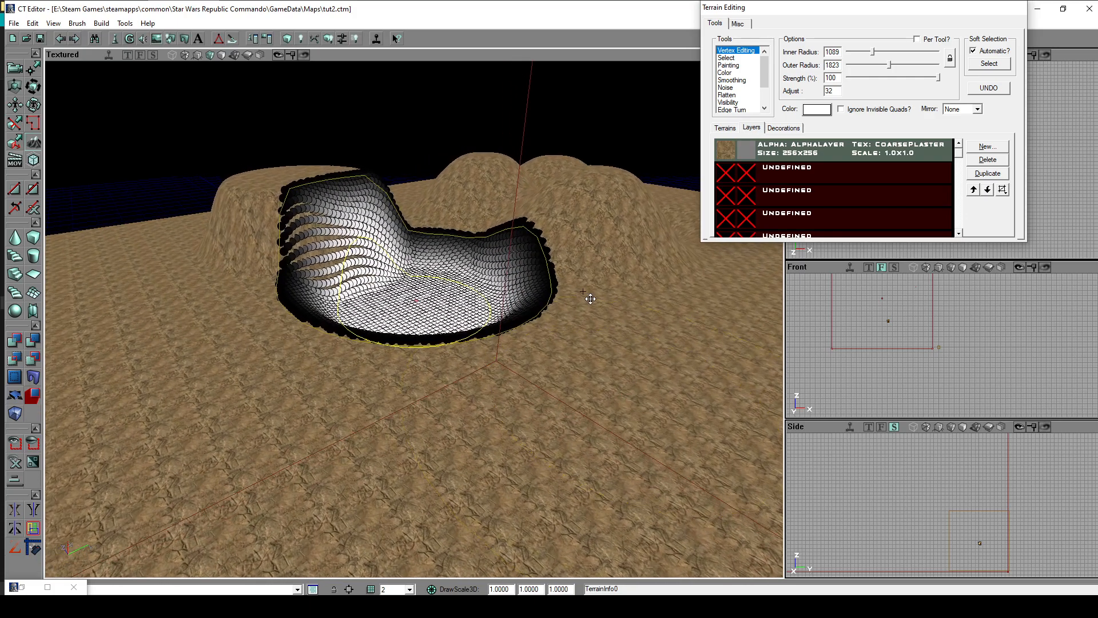
Step: Choose the Painting tool with inner radius 229 and outer radius 558, and pick the HugeRockWDetail texture for painting
click(730, 65)
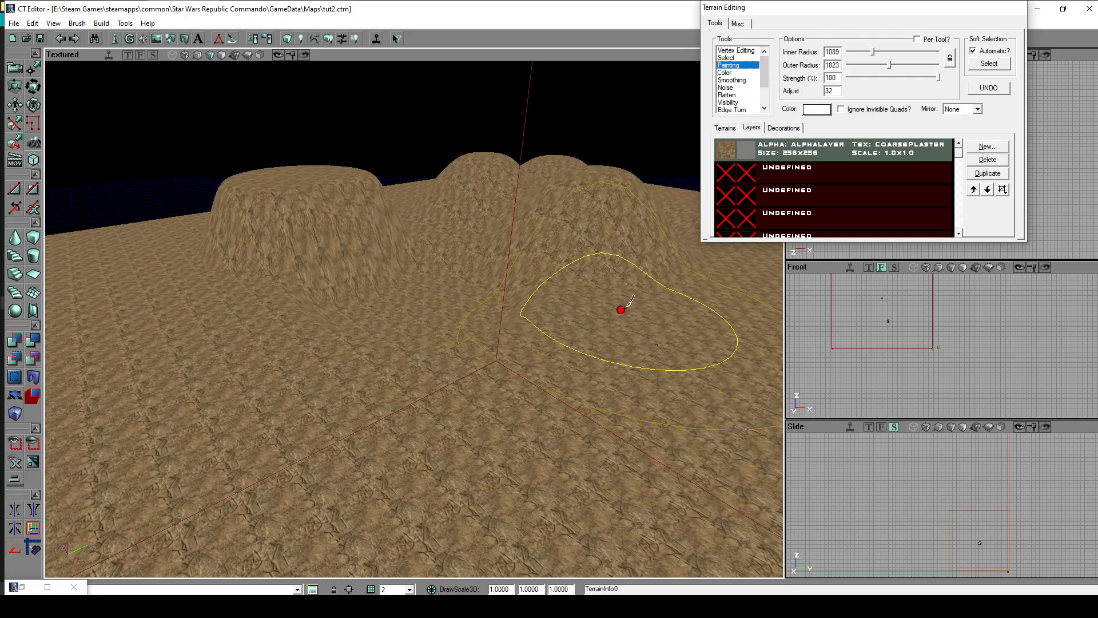
mouse_move(874, 56)
mouse_down()
mouse_move(860, 55)
mouse_move(863, 68)
mouse_up()
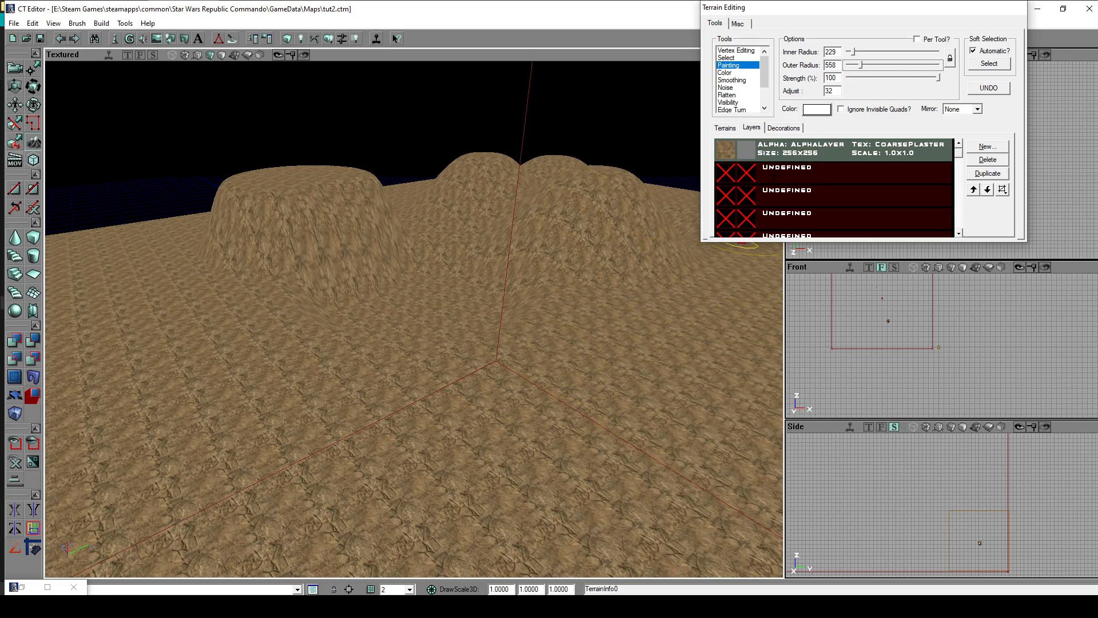
click(22, 587)
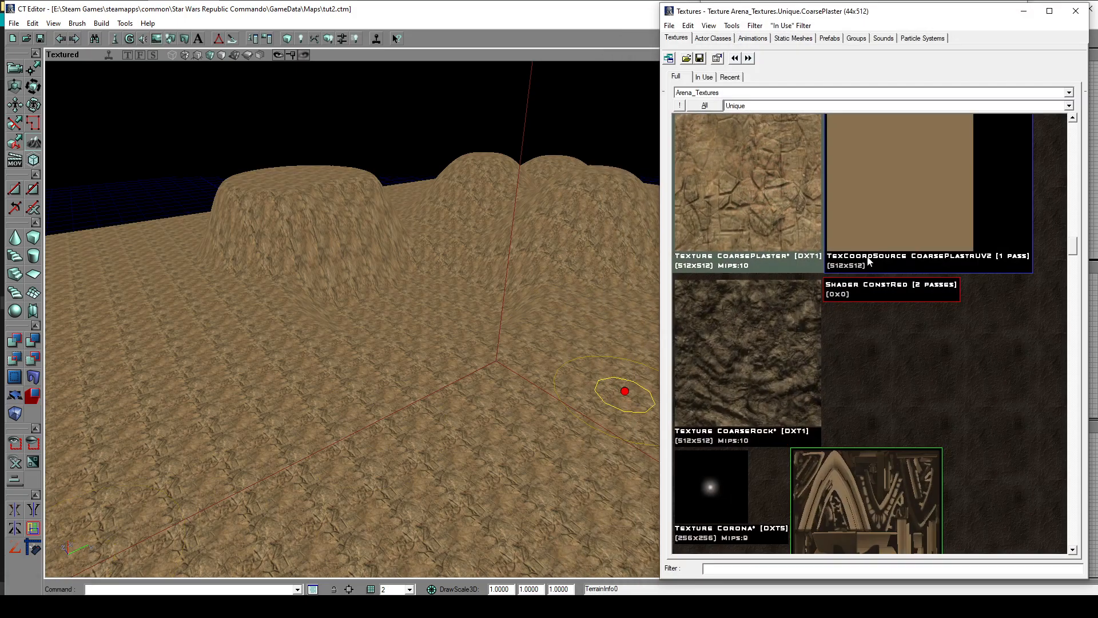
drag(1073, 256, 1059, 320)
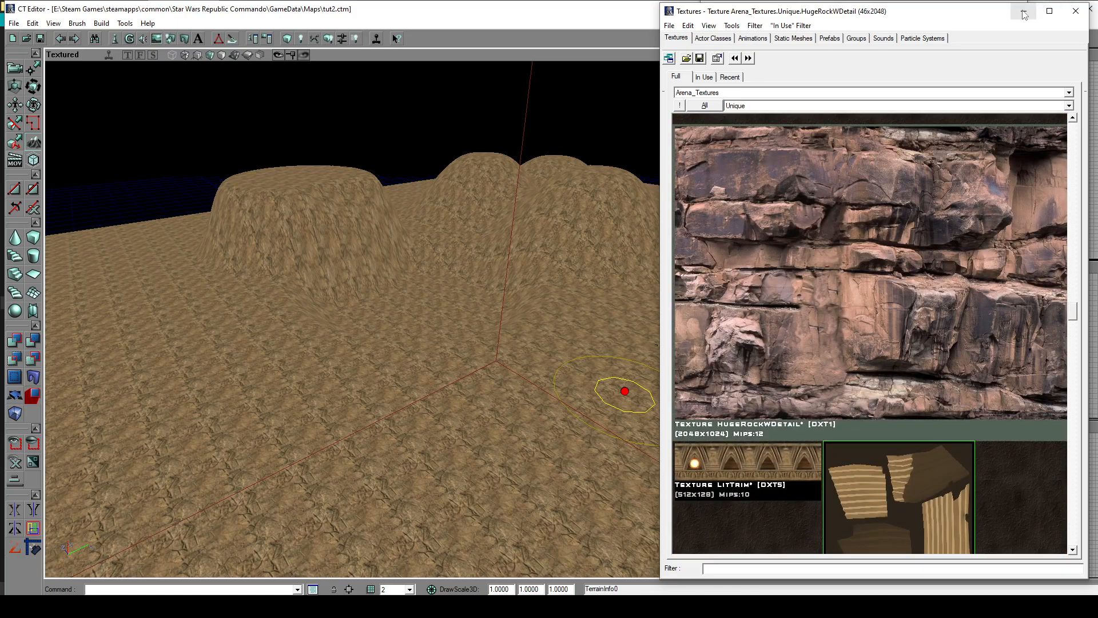
click(1024, 11)
Step: Create a second terrain layer named AlphaLayer2 from the selected rock texture in the first undefined slot
click(727, 171)
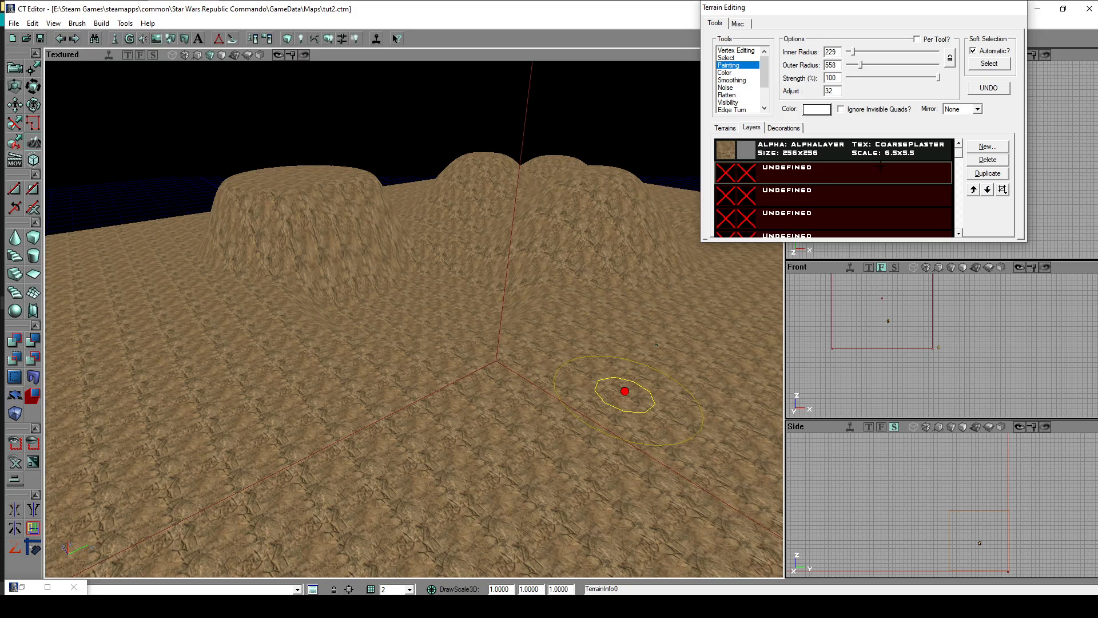
click(986, 147)
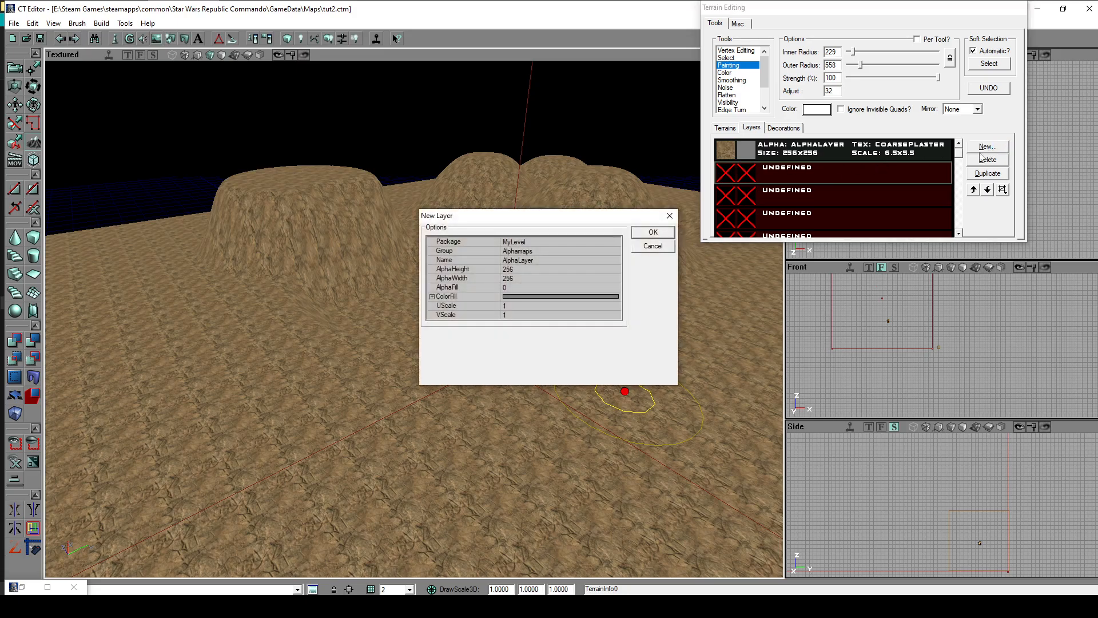
click(543, 256)
text(2)
click(544, 251)
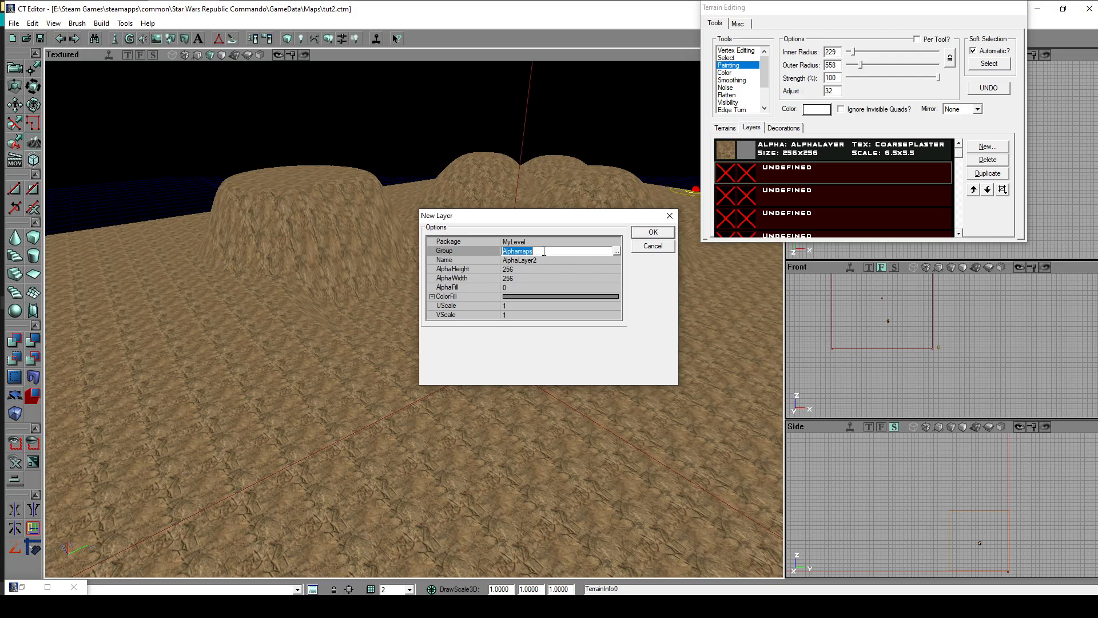
text(2)
click(653, 233)
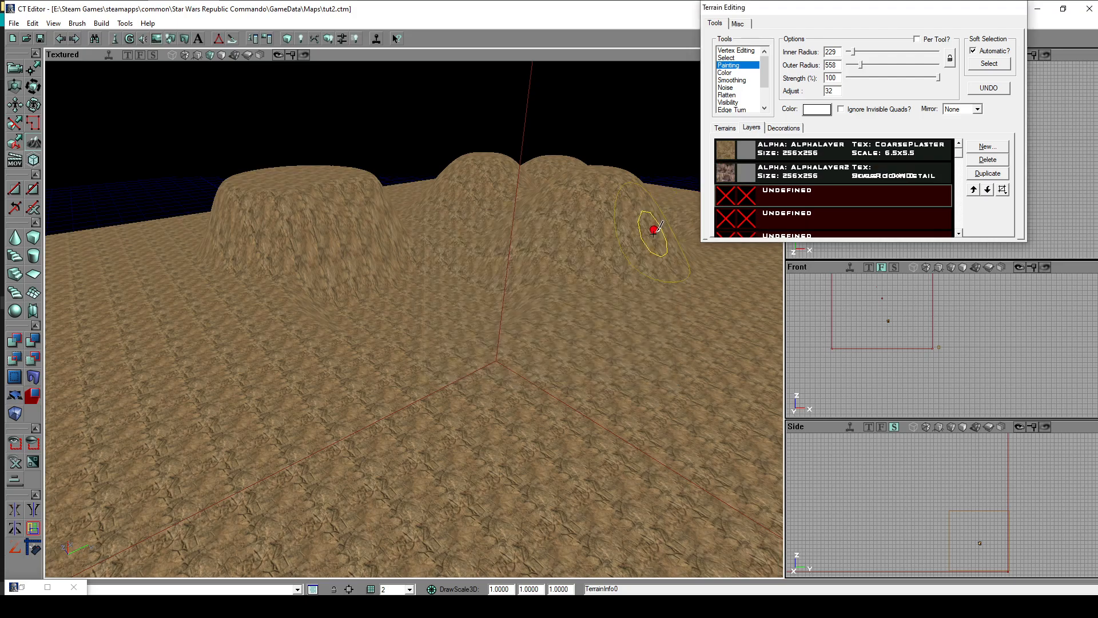
Step: Paint a rounded patch of the AlphaLayer2 rock texture on the flat terrain near the hills
mouse_move(541, 367)
mouse_down()
mouse_move(396, 365)
mouse_move(361, 427)
mouse_move(383, 425)
mouse_up()
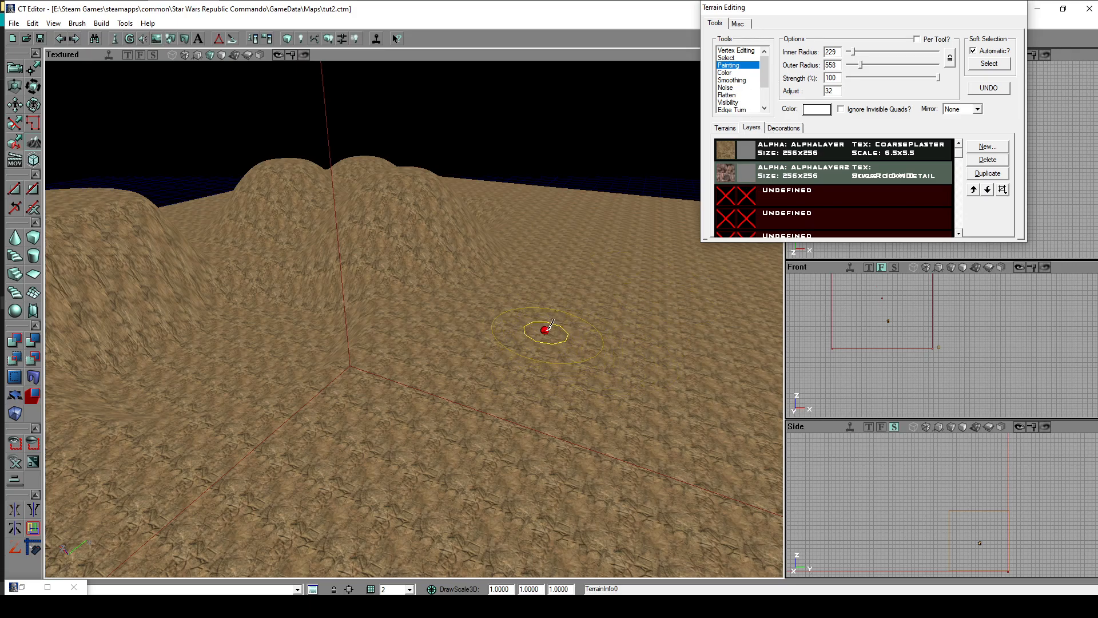
mouse_move(537, 331)
ctrl+mouse_down()
mouse_move(563, 306)
mouse_move(571, 340)
mouse_move(614, 305)
ctrl+mouse_up()
mouse_move(538, 360)
ctrl+mouse_down()
mouse_move(635, 326)
mouse_move(542, 290)
ctrl+mouse_up()
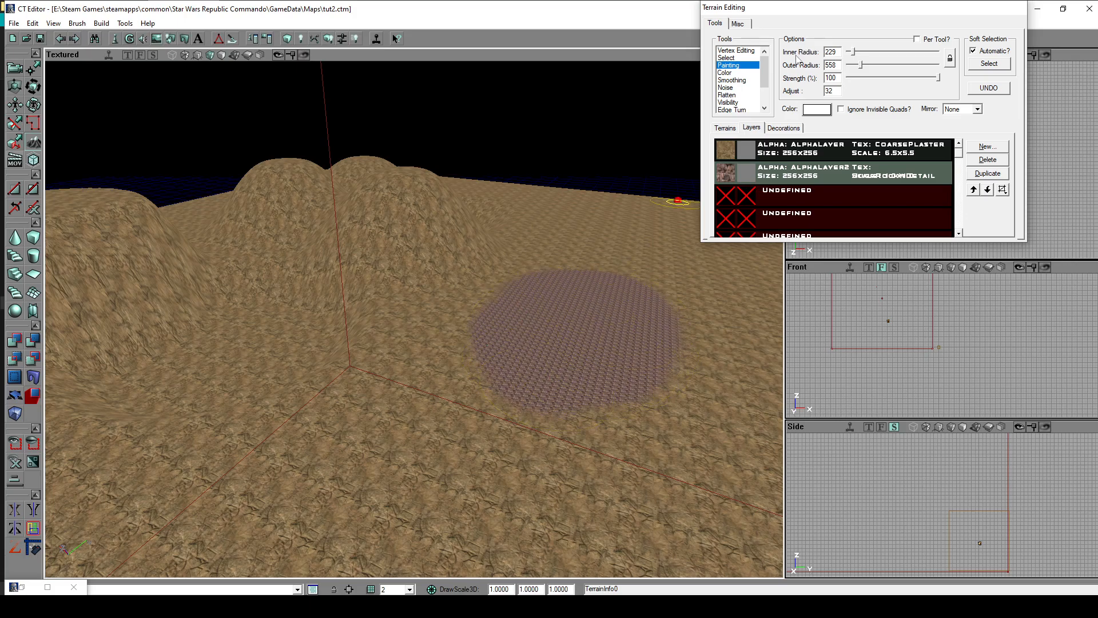
Step: Enlarge the rock layer's texture with Tex Scale and turn it diagonally with Tex Rotate
drag(765, 78, 765, 95)
right_drag(566, 264, 566, 281)
drag(566, 264, 595, 230)
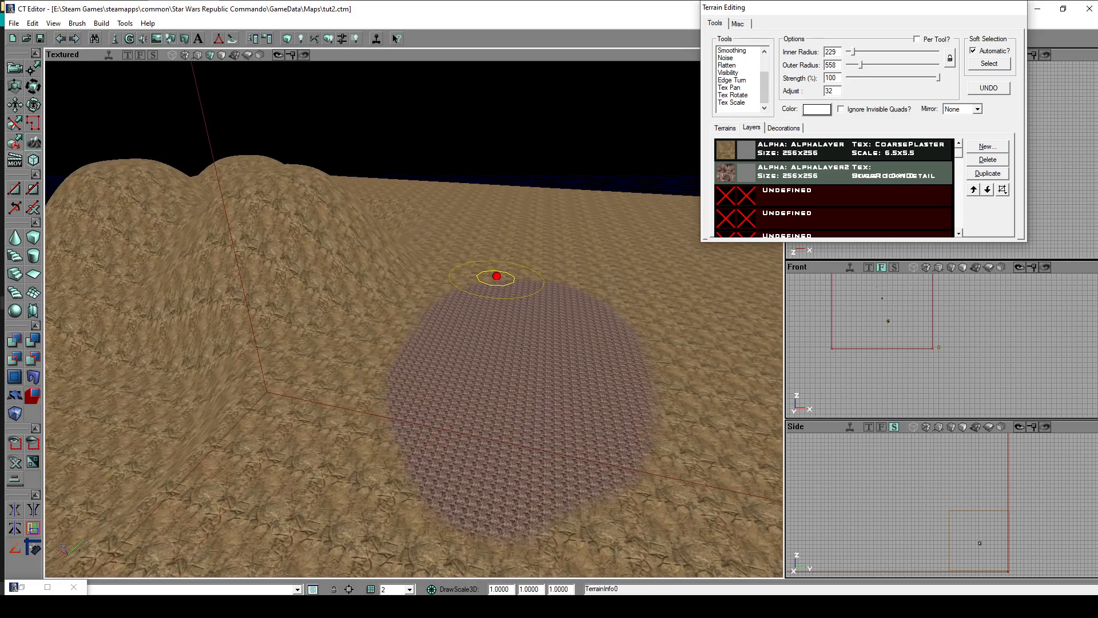
right_drag(566, 265, 566, 309)
drag(489, 220, 680, 198)
click(737, 102)
mouse_move(519, 373)
ctrl+mouse_down()
mouse_move(553, 374)
mouse_move(553, 328)
mouse_move(522, 372)
mouse_move(521, 348)
mouse_move(539, 376)
ctrl+mouse_up()
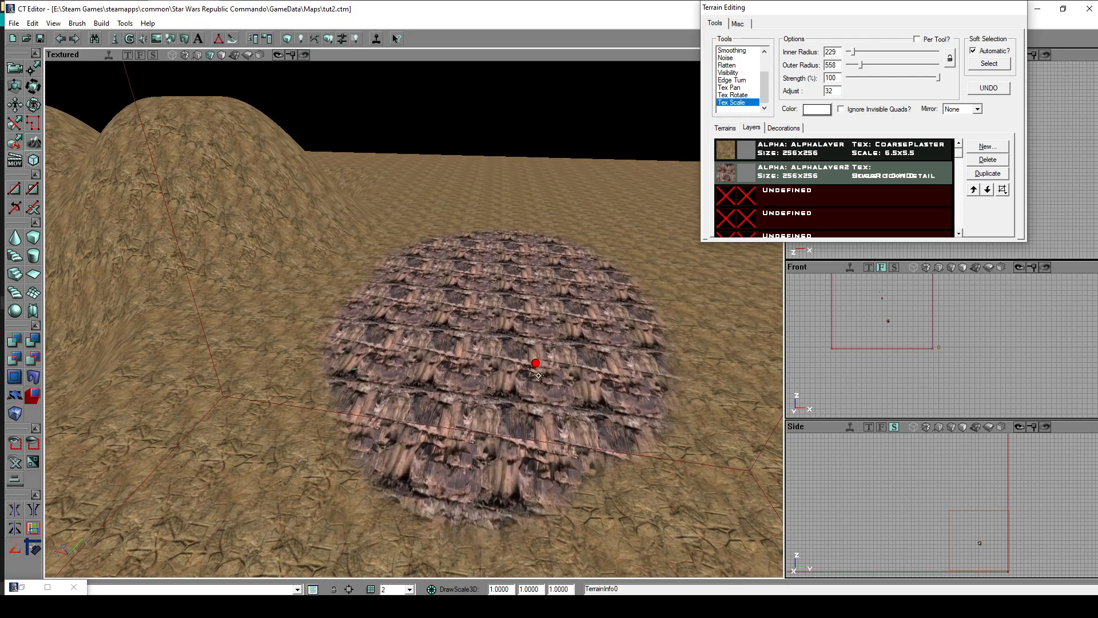
click(736, 95)
ctrl+drag(498, 326, 600, 351)
click(735, 88)
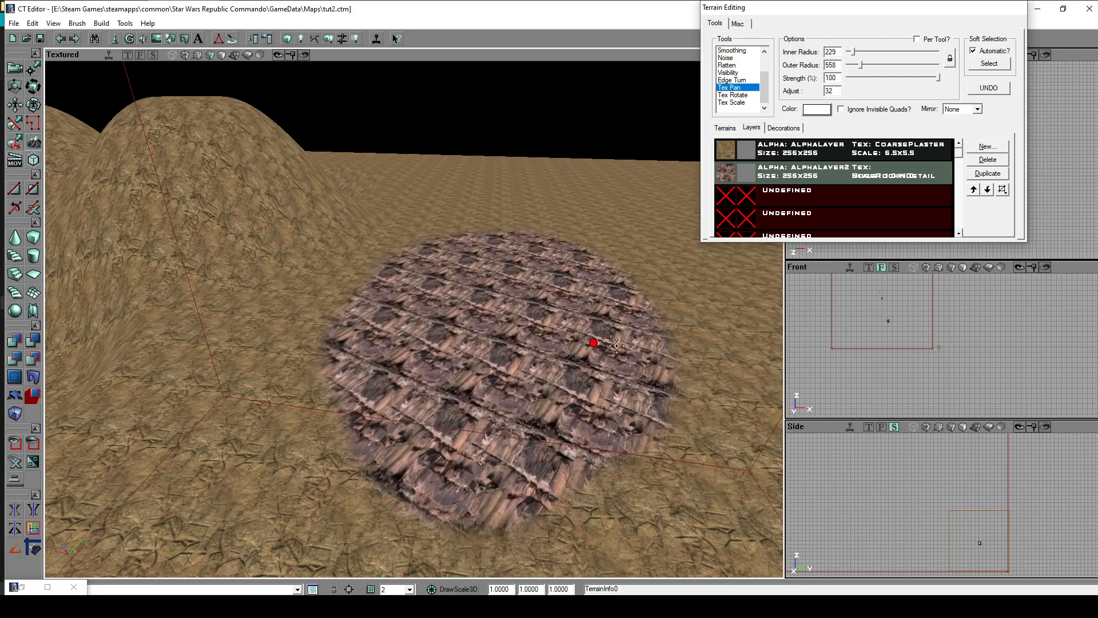
drag(765, 72, 777, 51)
click(736, 80)
click(732, 73)
drag(543, 240, 583, 273)
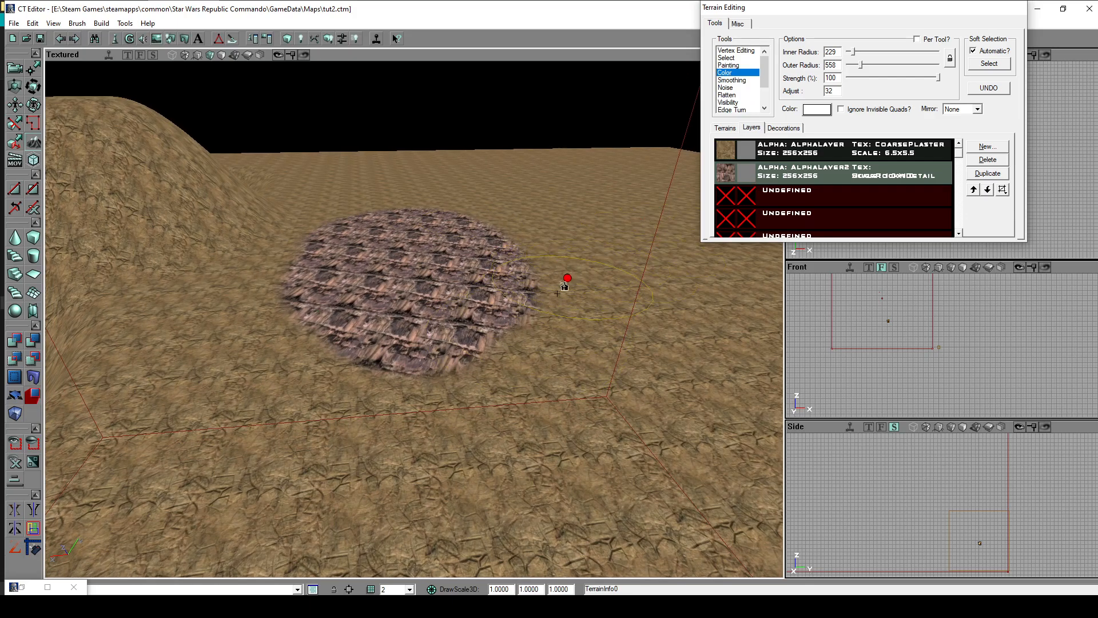
mouse_move(562, 297)
right_down()
mouse_move(589, 269)
mouse_move(566, 312)
mouse_move(562, 297)
right_up()
Step: Extend the rock patch across more of the flat terrain with the Painting tool
click(730, 65)
mouse_move(520, 331)
ctrl+mouse_down()
mouse_move(571, 238)
mouse_move(566, 160)
mouse_move(489, 330)
mouse_move(385, 286)
mouse_move(441, 152)
mouse_move(578, 150)
ctrl+mouse_up()
mouse_move(441, 400)
right_down()
mouse_move(382, 343)
mouse_move(416, 343)
mouse_move(388, 315)
mouse_move(349, 297)
mouse_move(286, 297)
right_up()
mouse_move(366, 320)
mouse_down()
mouse_move(400, 366)
mouse_move(378, 348)
mouse_move(344, 360)
mouse_up()
mouse_move(343, 361)
right_down()
mouse_move(314, 395)
mouse_move(297, 455)
right_up()
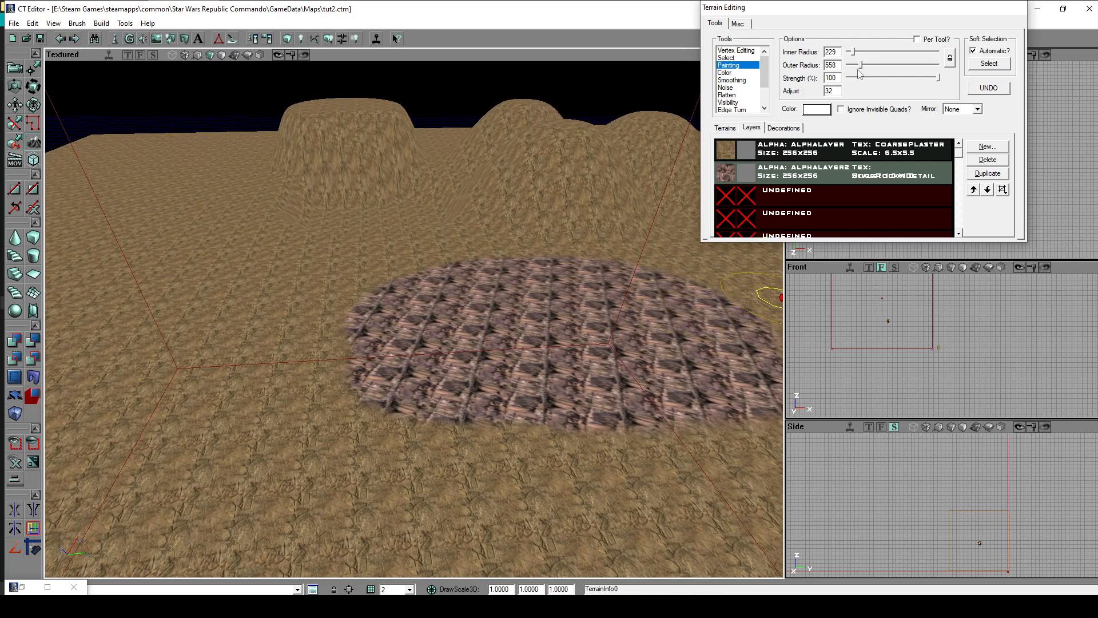
Step: Switch the terrain tool to Select and rebuild the whole level with Build All
click(744, 58)
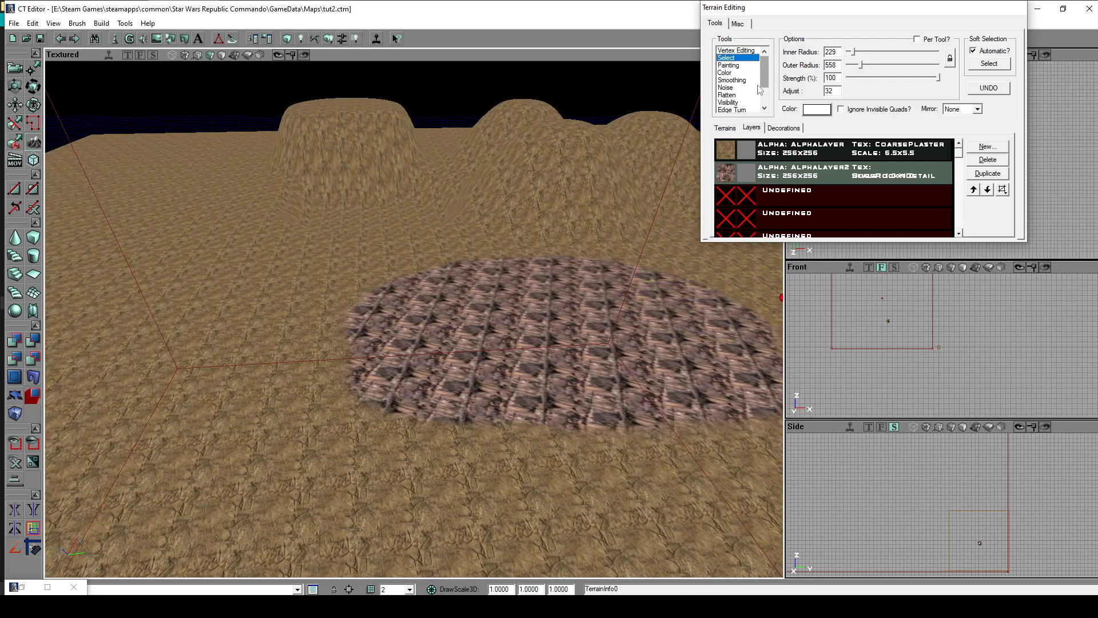
click(103, 24)
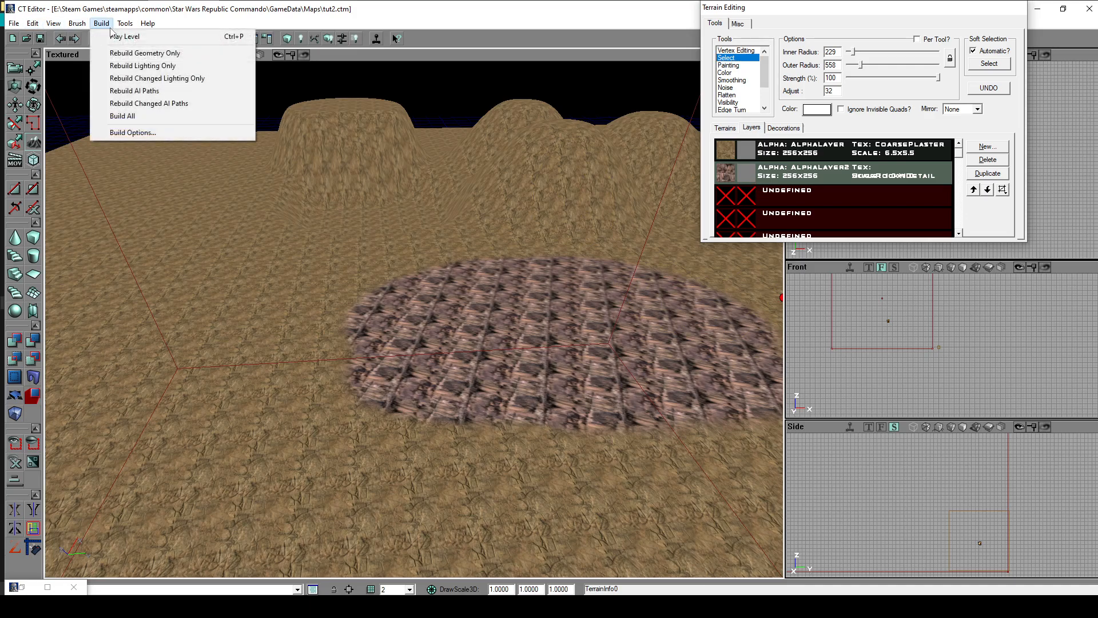
click(122, 115)
click(657, 363)
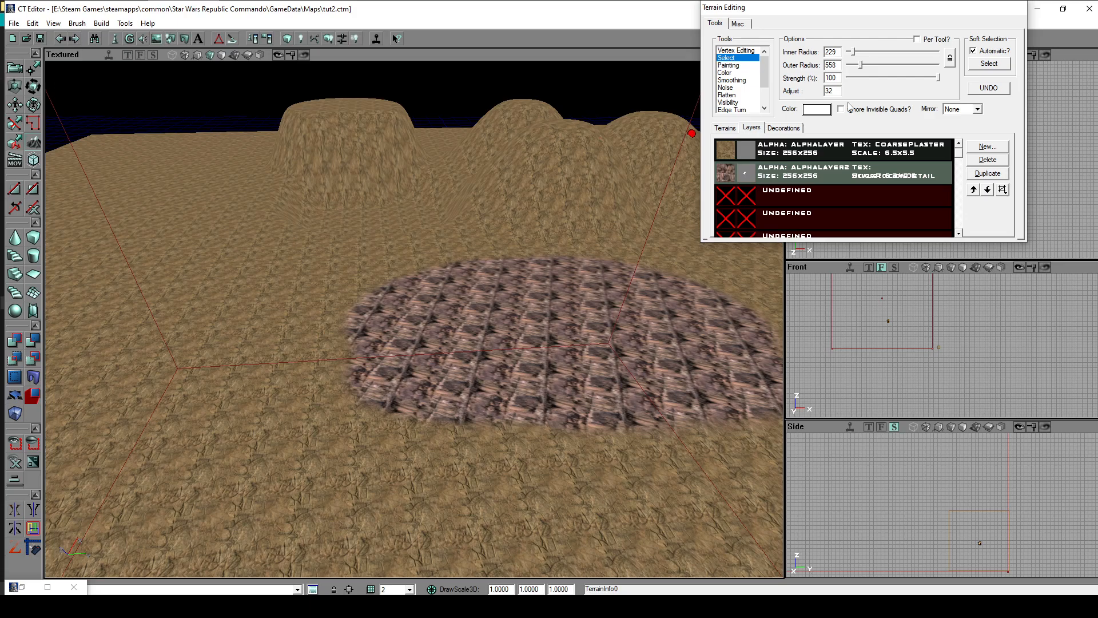
drag(789, 12, 847, 23)
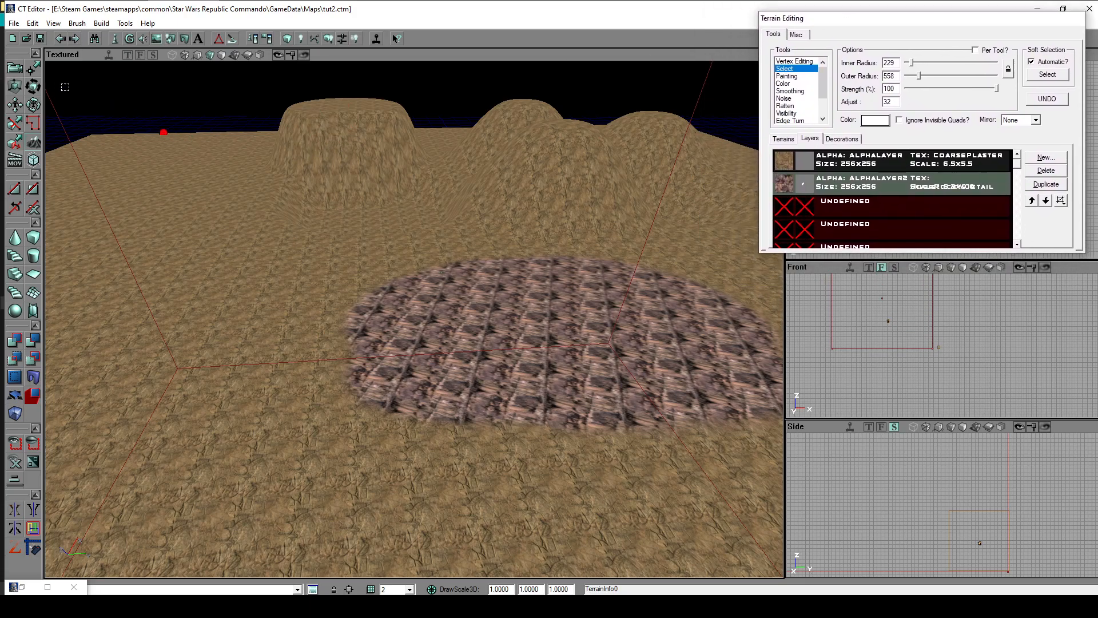
Step: Leave terrain editing and add a Player Start on the room's floor surface beneath the terrain
click(14, 68)
right_drag(506, 270, 549, 257)
drag(486, 286, 486, 372)
right_drag(486, 371, 484, 406)
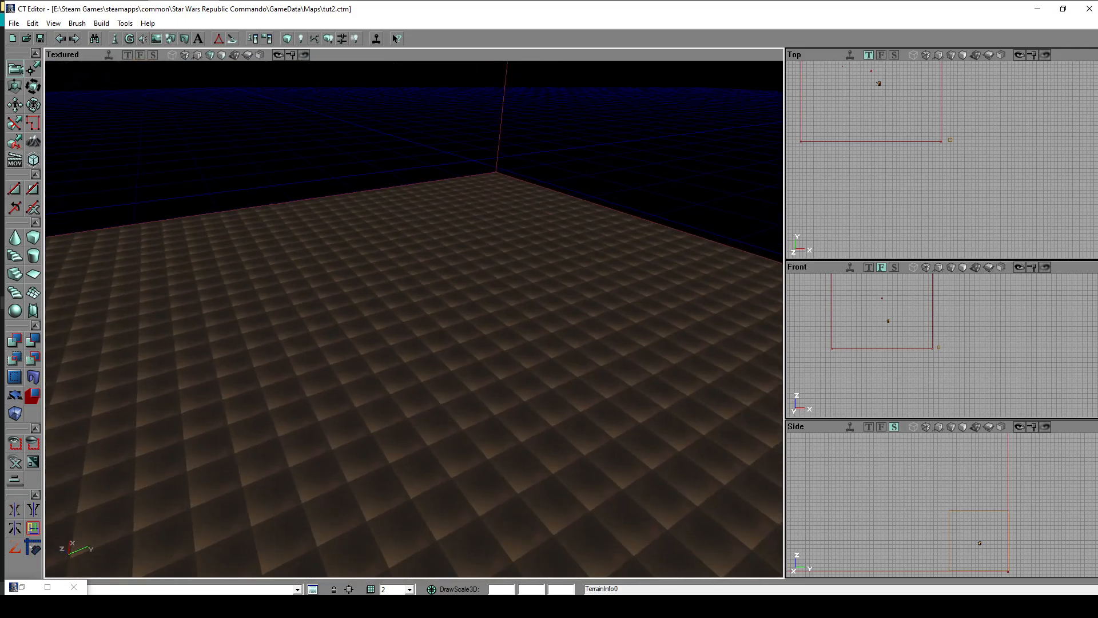
right_drag(505, 270, 504, 287)
click(446, 467)
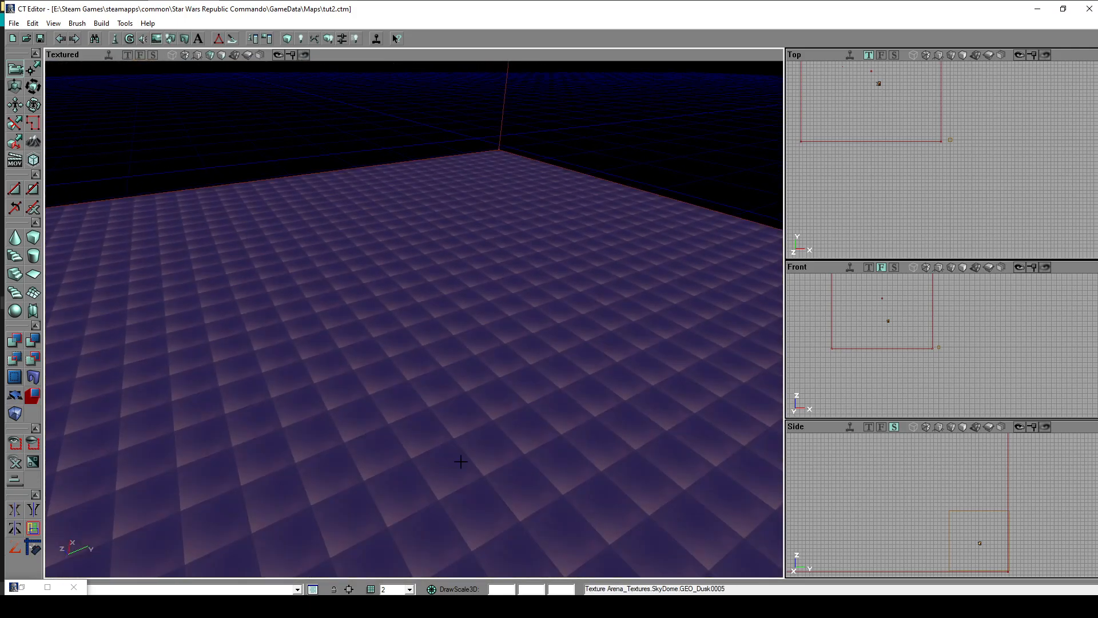
right_click(460, 471)
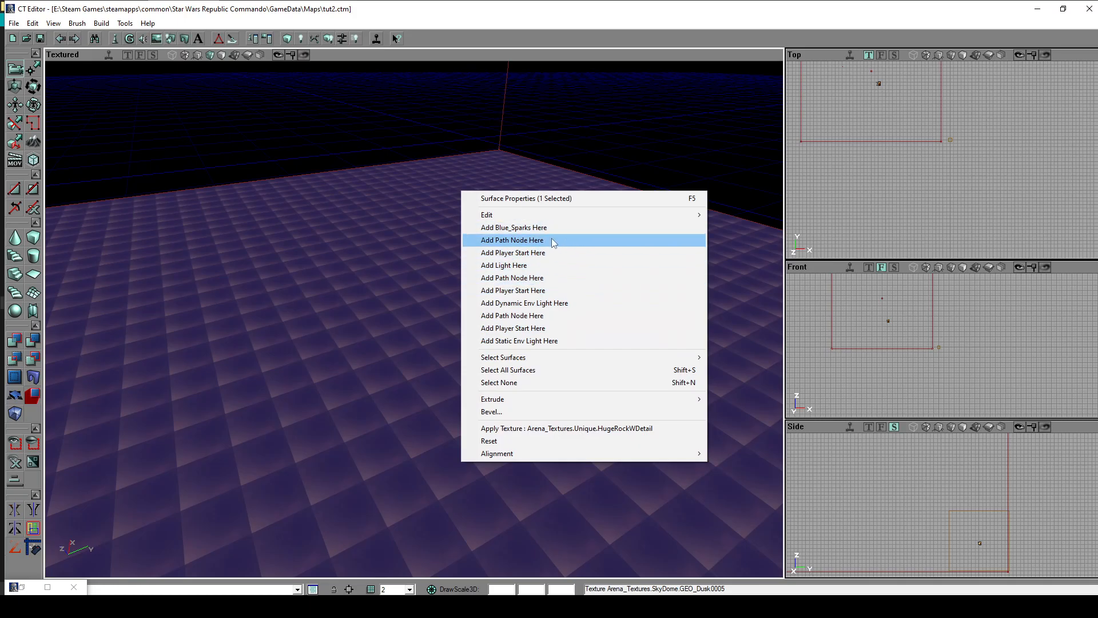
click(554, 290)
Step: Raise the Player Start vertically until it sits just above the terrain at the rock patch's edge
ctrl+drag(511, 481, 560, 240)
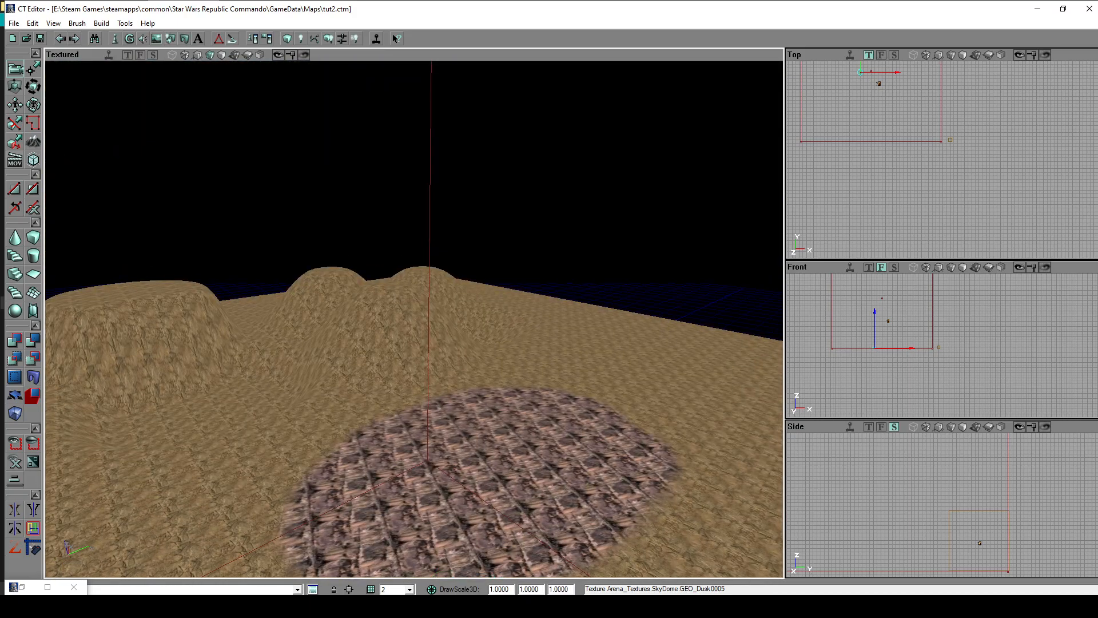
right_drag(511, 473, 531, 446)
ctrl+drag(532, 446, 532, 218)
mouse_move(444, 280)
mouse_down()
mouse_move(438, 172)
mouse_move(444, 280)
mouse_up()
Step: Rebuild the changed AI paths and save the level
click(101, 23)
click(149, 102)
click(654, 359)
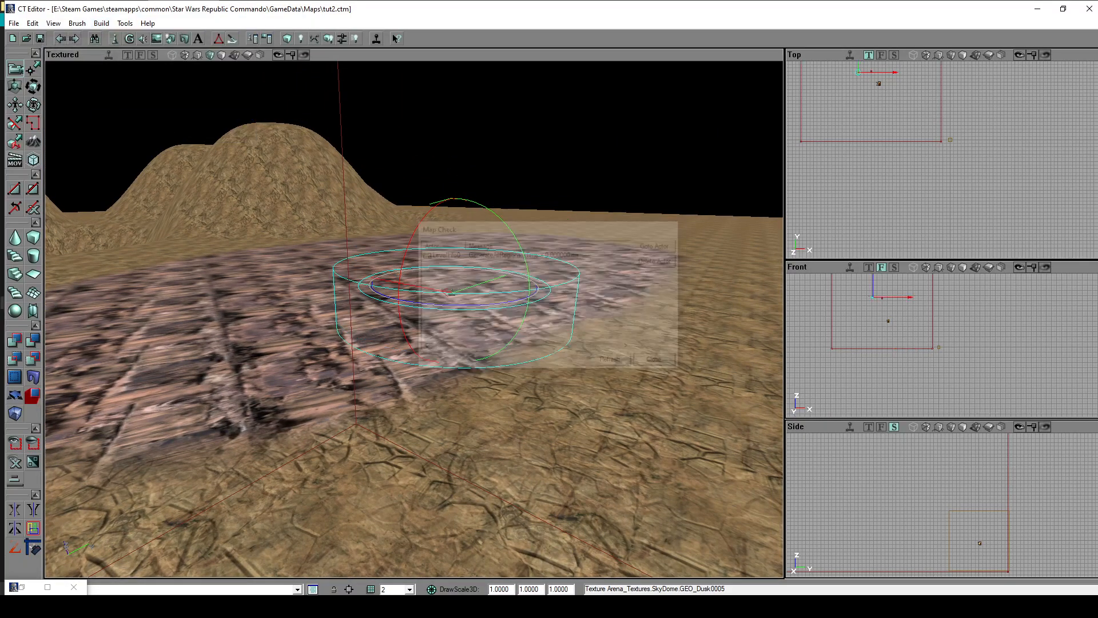
click(13, 24)
click(38, 66)
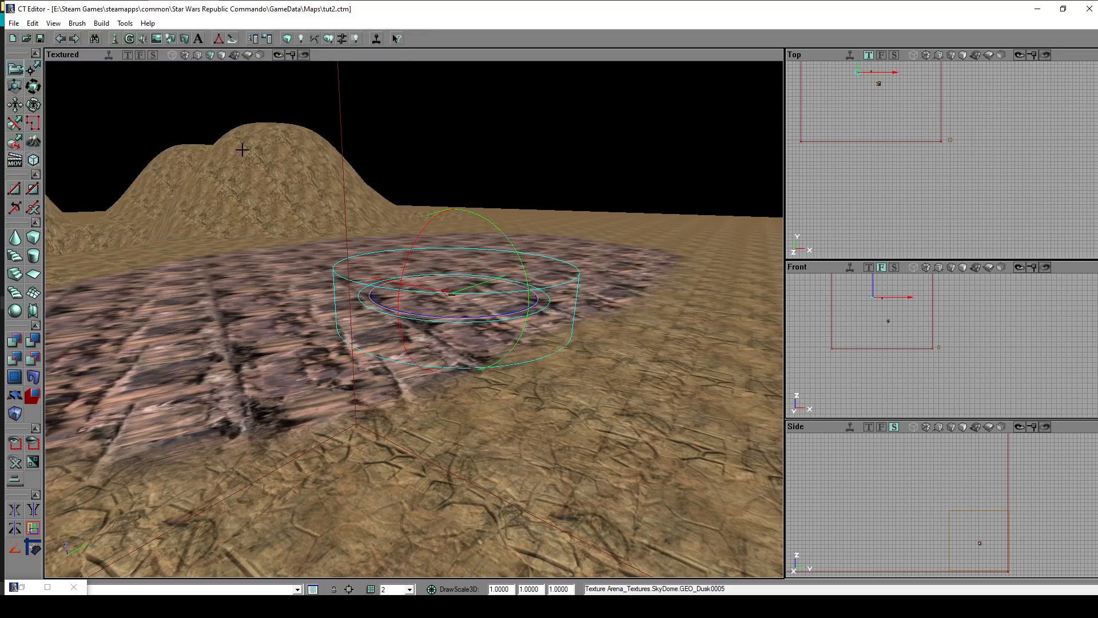
click(20, 23)
click(38, 63)
Step: Switch to the game's System folder, launch Republic Commando from the SWRC shortcut and load the existing player profile
click(1037, 9)
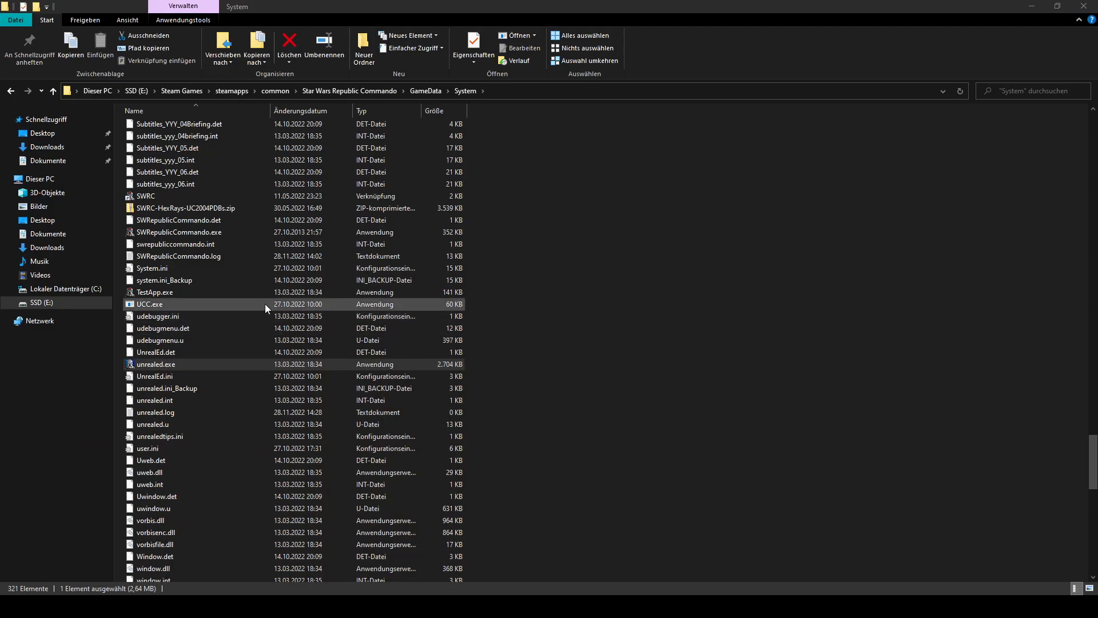
double_click(289, 195)
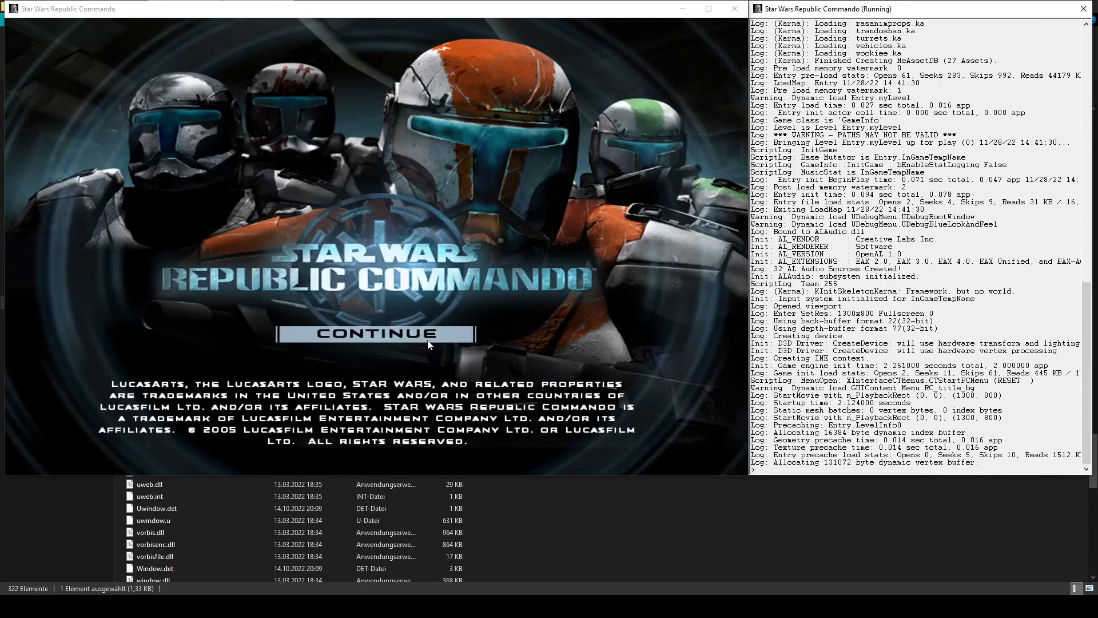
click(466, 337)
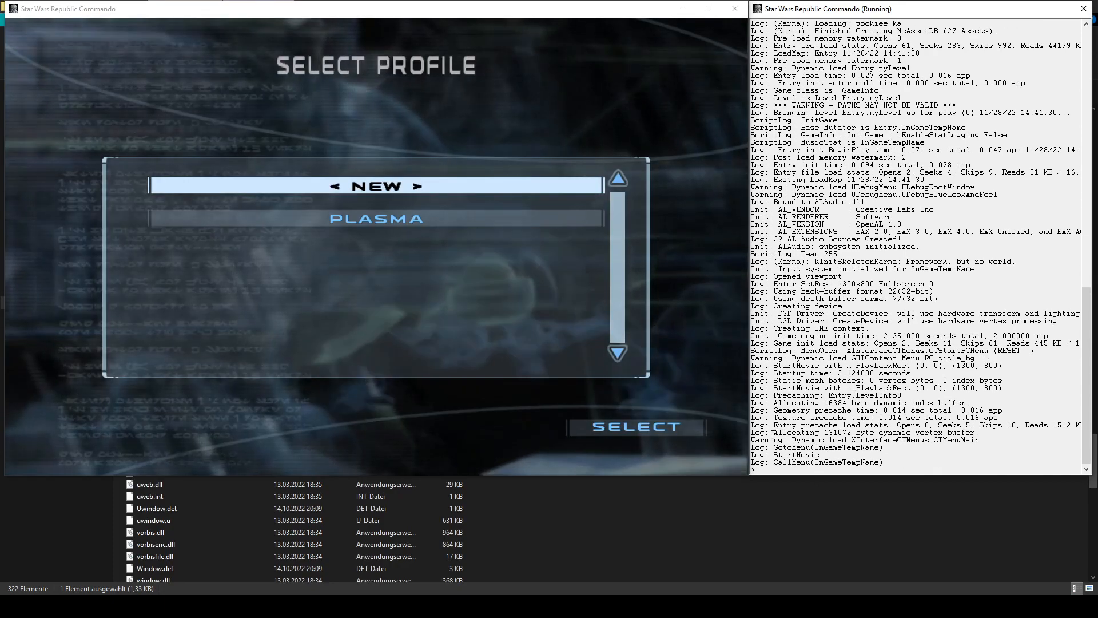
double_click(466, 228)
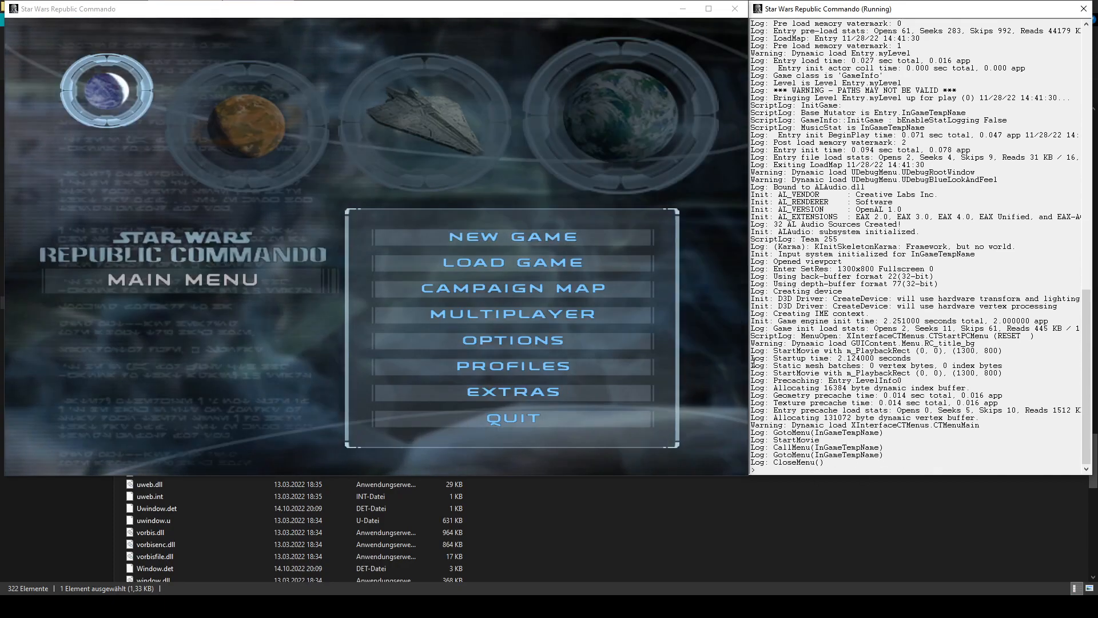
Step: Load the level with the console command "open tut2" and dismiss the pause menu and in-game console
text(open tut2)
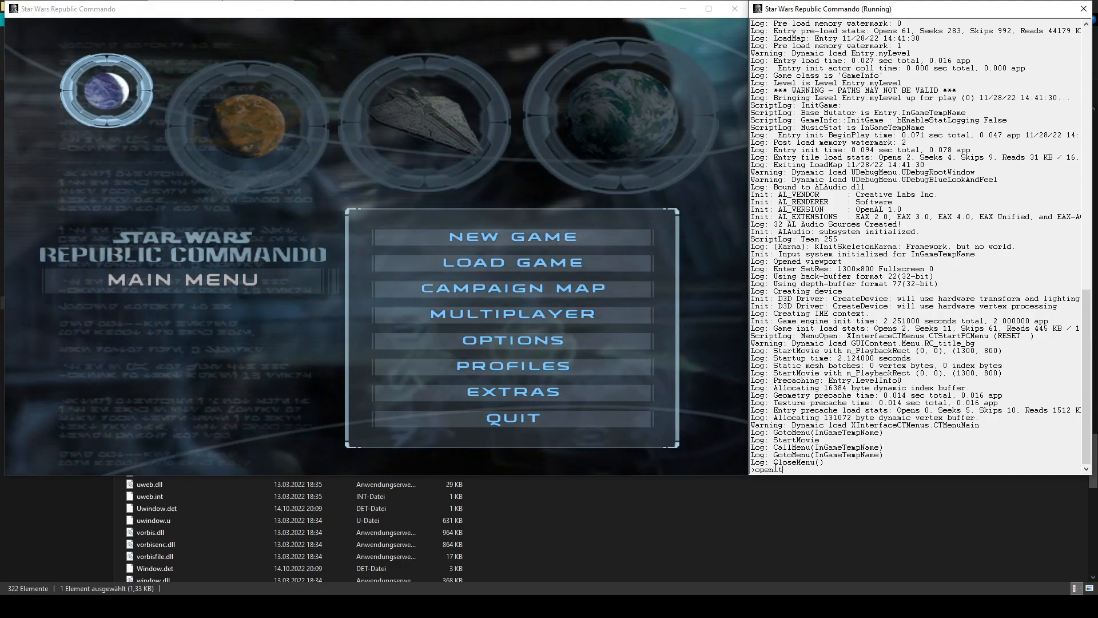
key(Return)
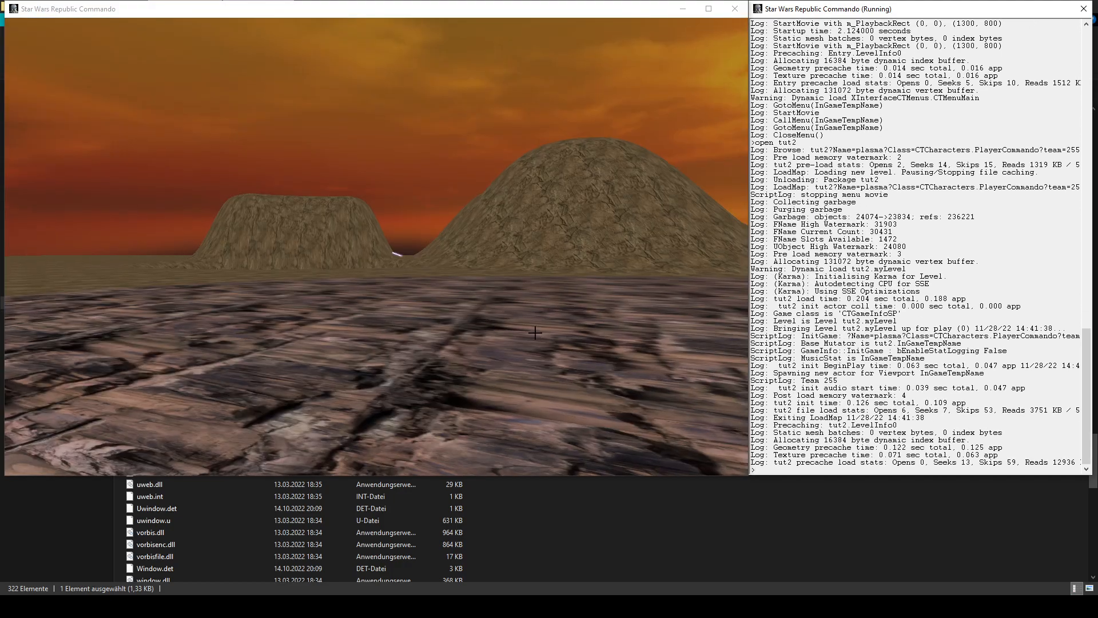
key(Escape)
key(Escape)
key(asciicircum)
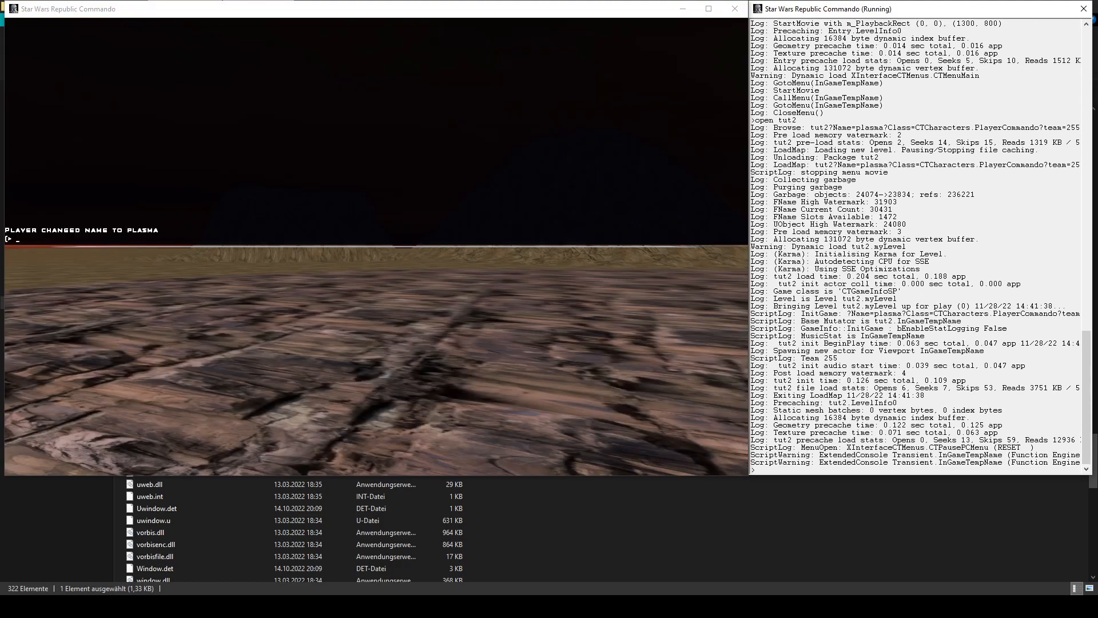
key(Escape)
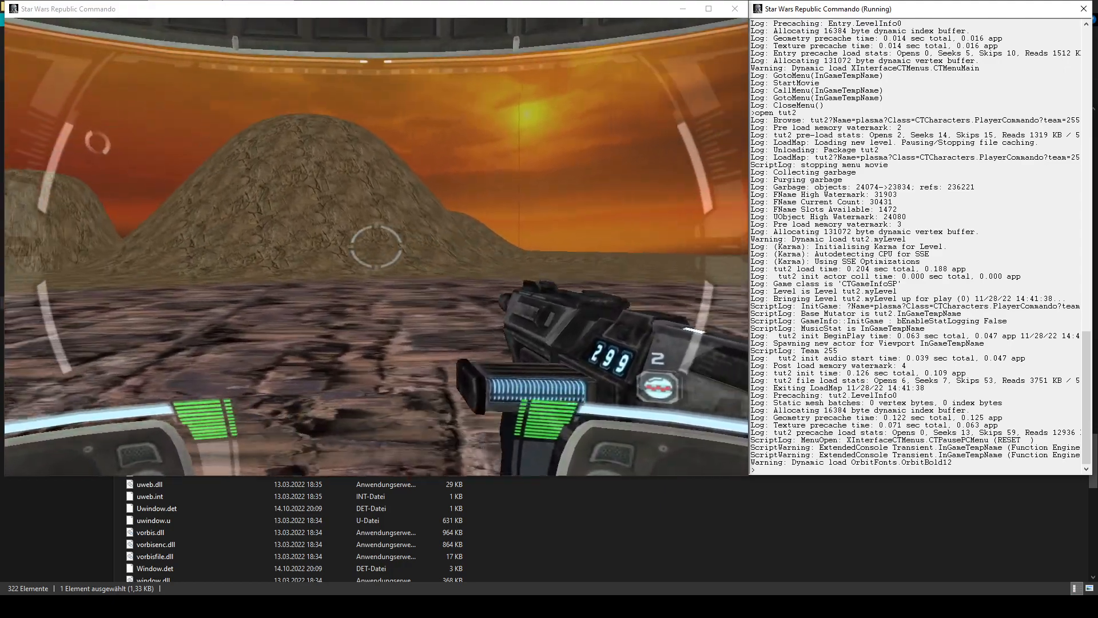
Step: Enter the ghost command for free flight and the slomo command for game speed in the in-game console
key(grave)
text(shost)
key(Return)
key(grave)
key(grave)
text(slomo)
key(Return)
key(grave)
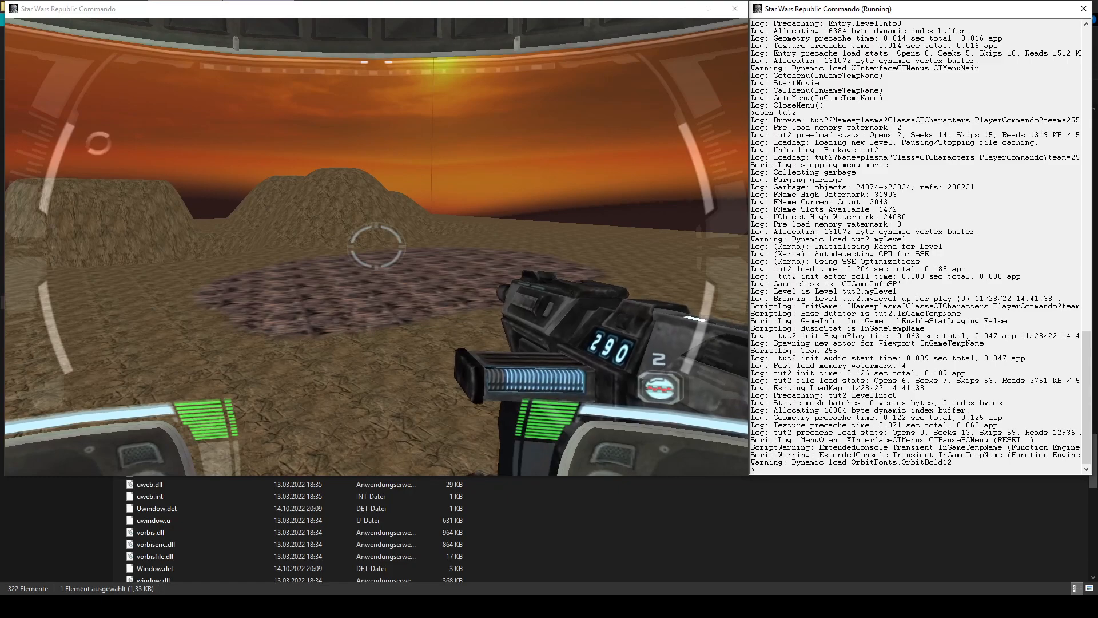
Step: Return the player to normal movement with the walk console command
key(grave)
text(walk)
key(Return)
key(grave)
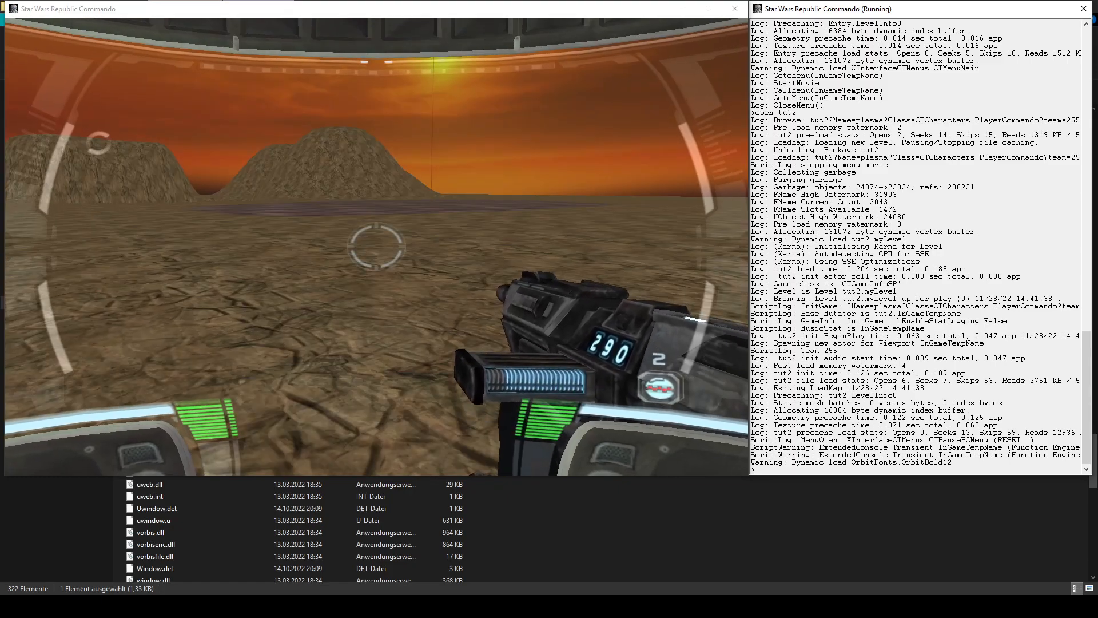